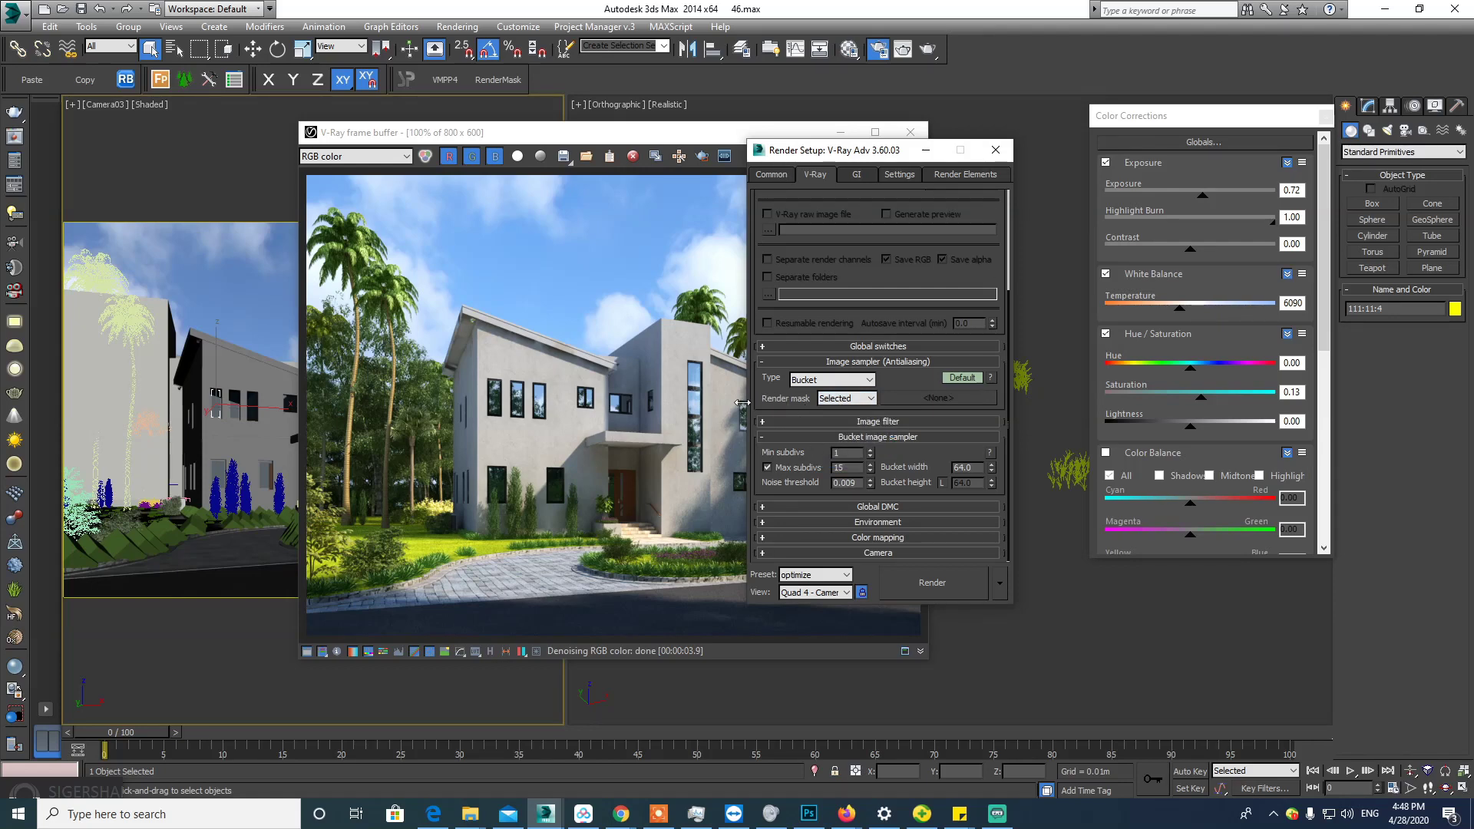
Step: Review the render mask choices, keep it on Selected, and scroll through the V-Ray settings
{"action": "left_click", "coordinate": [847, 401]}
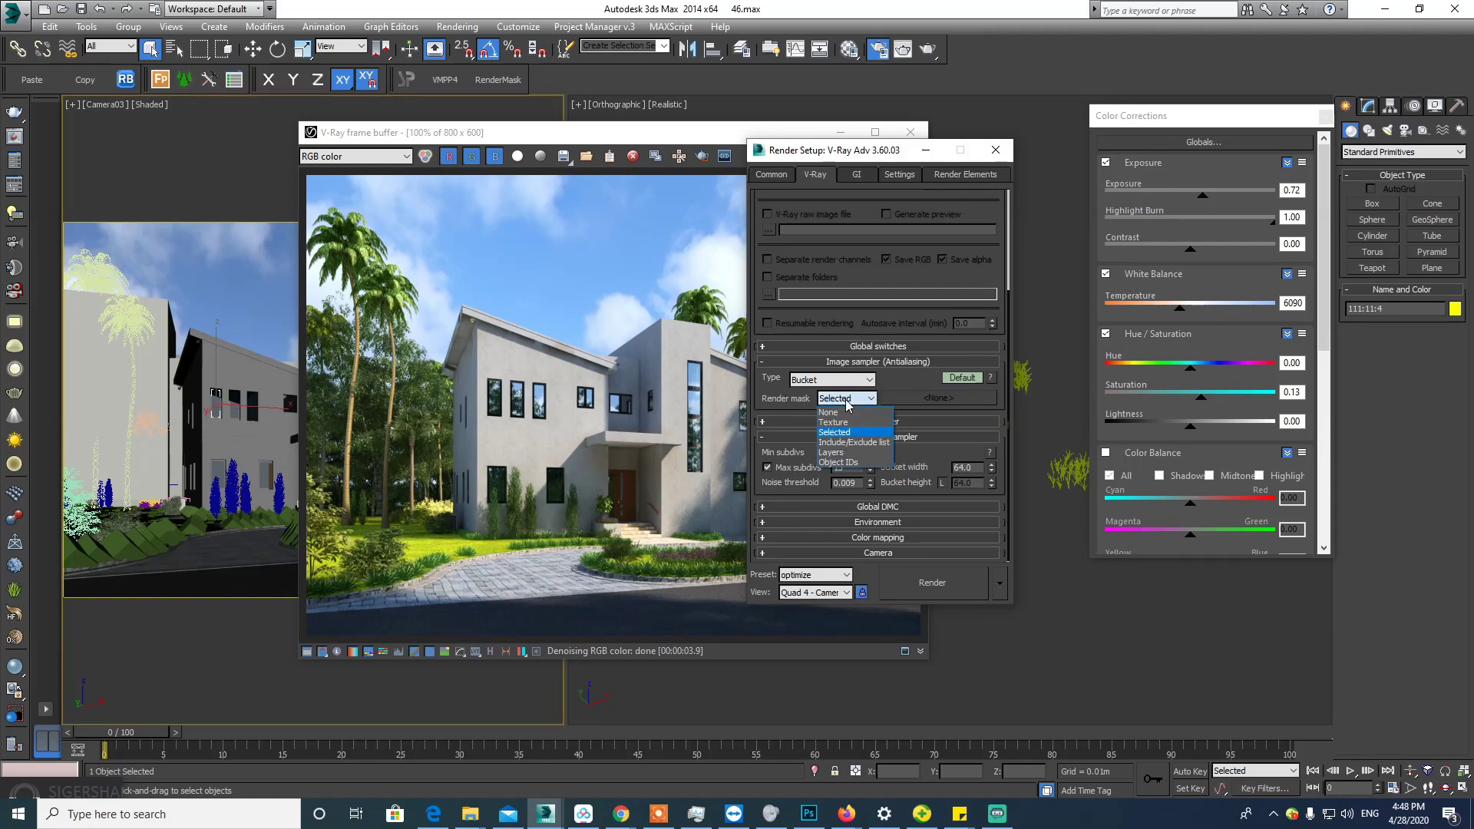
{"action": "left_click", "coordinate": [858, 421]}
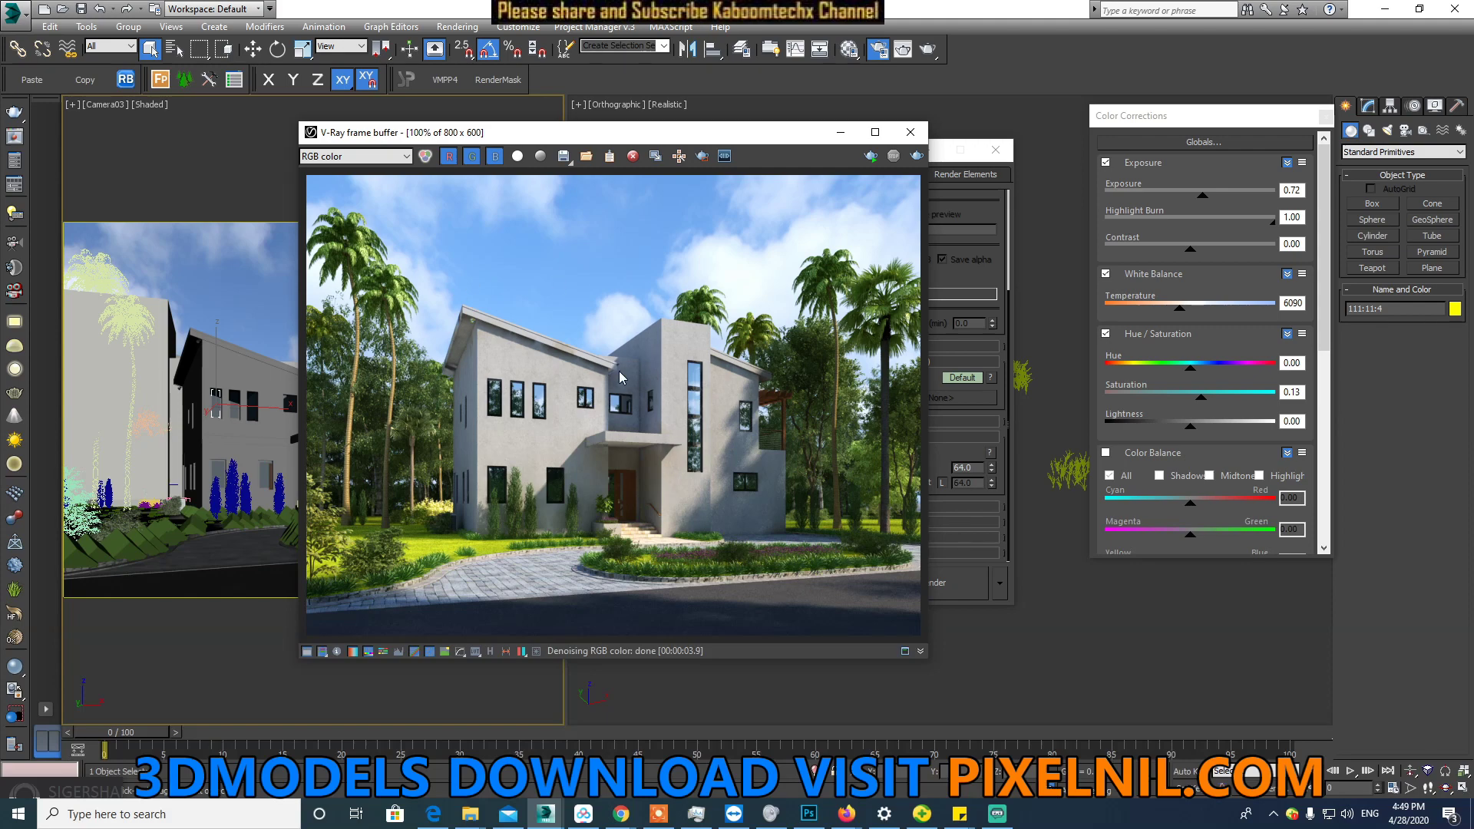
{"action": "scroll", "coordinate": [508, 339], "scroll_direction": "up", "scroll_amount": 2}
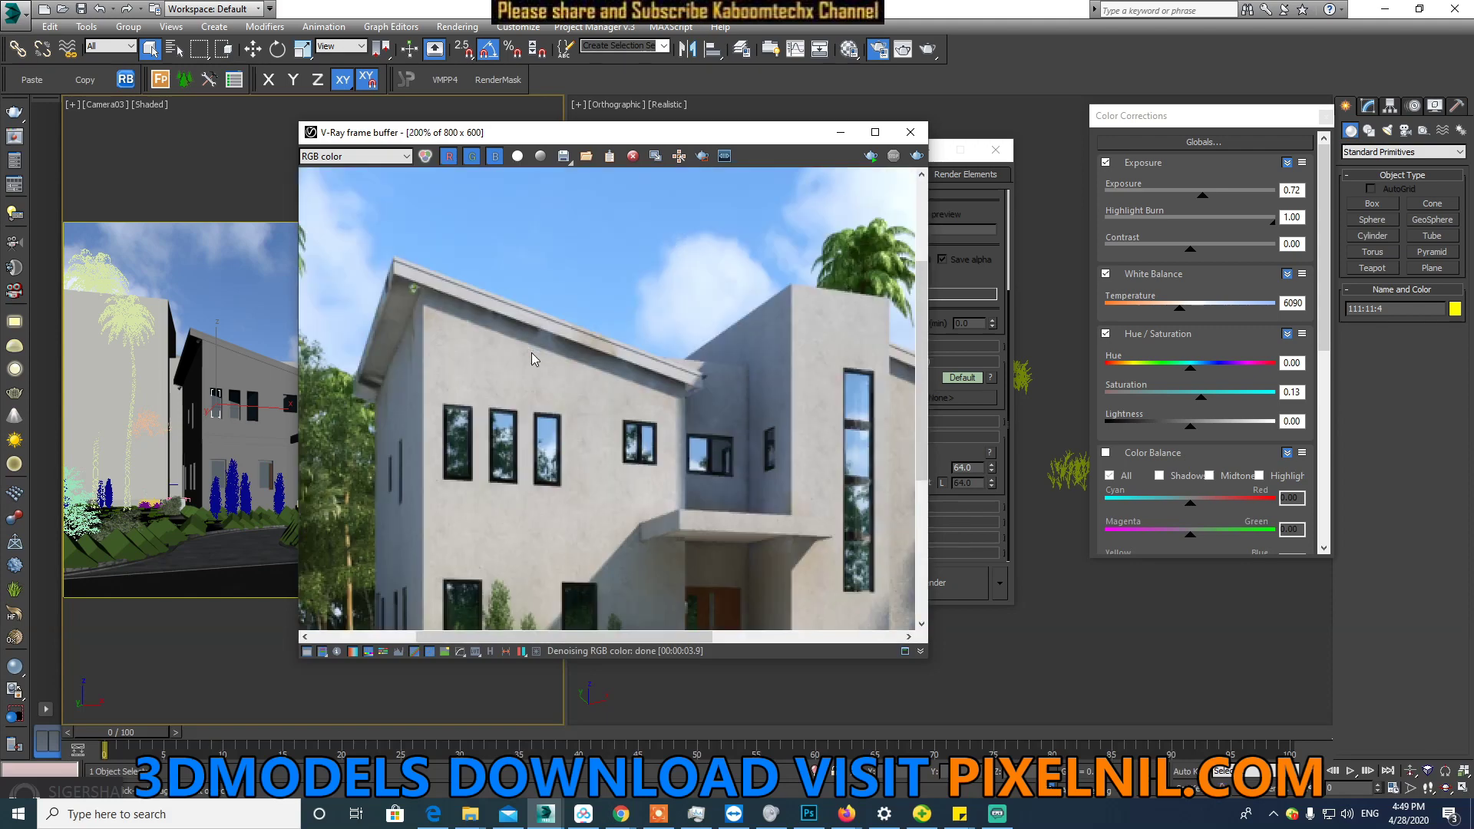
{"action": "scroll", "coordinate": [529, 398], "scroll_direction": "up", "scroll_amount": 1}
{"action": "scroll", "coordinate": [596, 524], "scroll_direction": "down", "scroll_amount": 3}
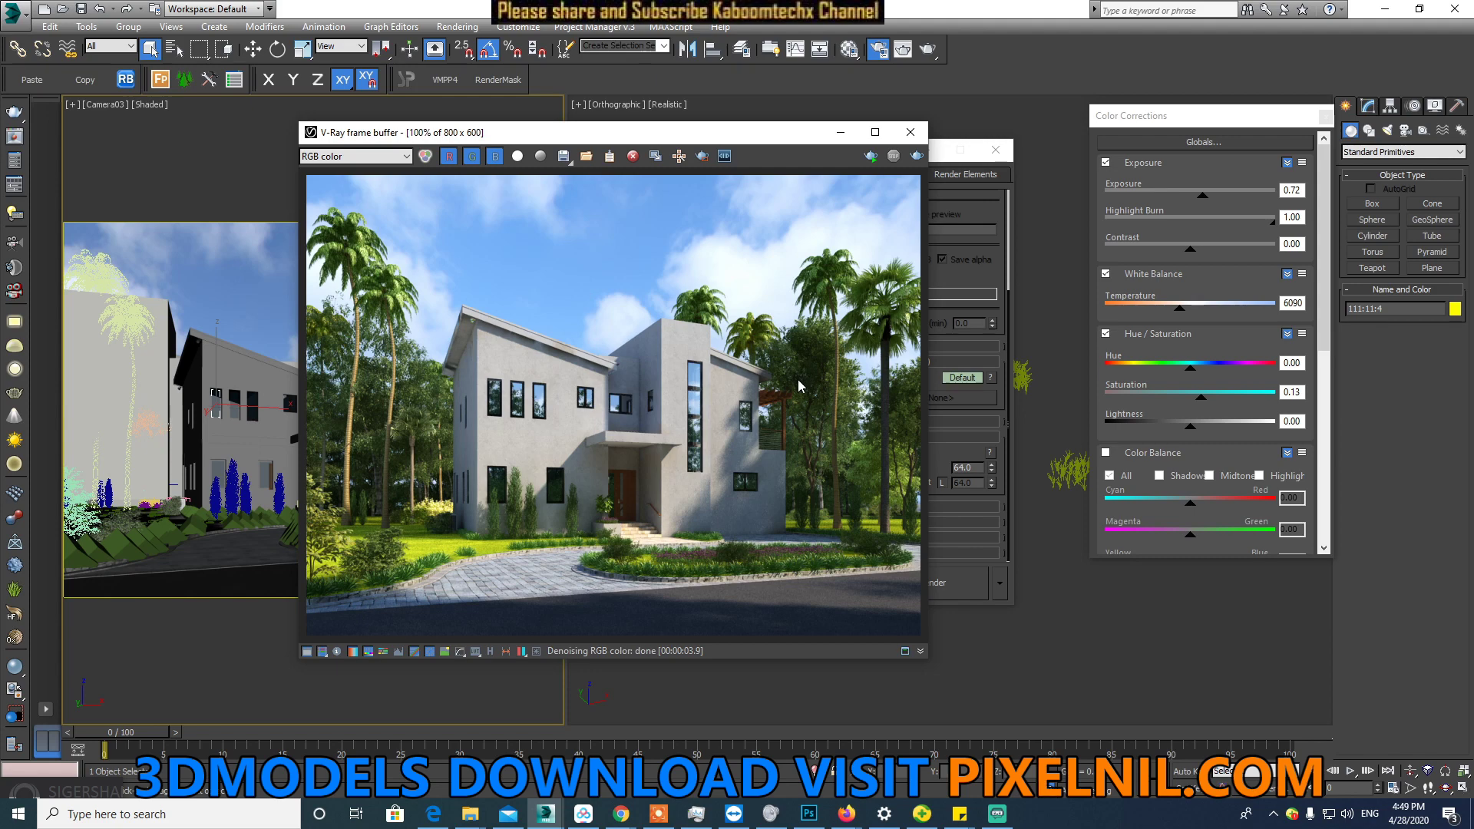
{"action": "scroll", "coordinate": [509, 403], "scroll_direction": "up", "scroll_amount": 1}
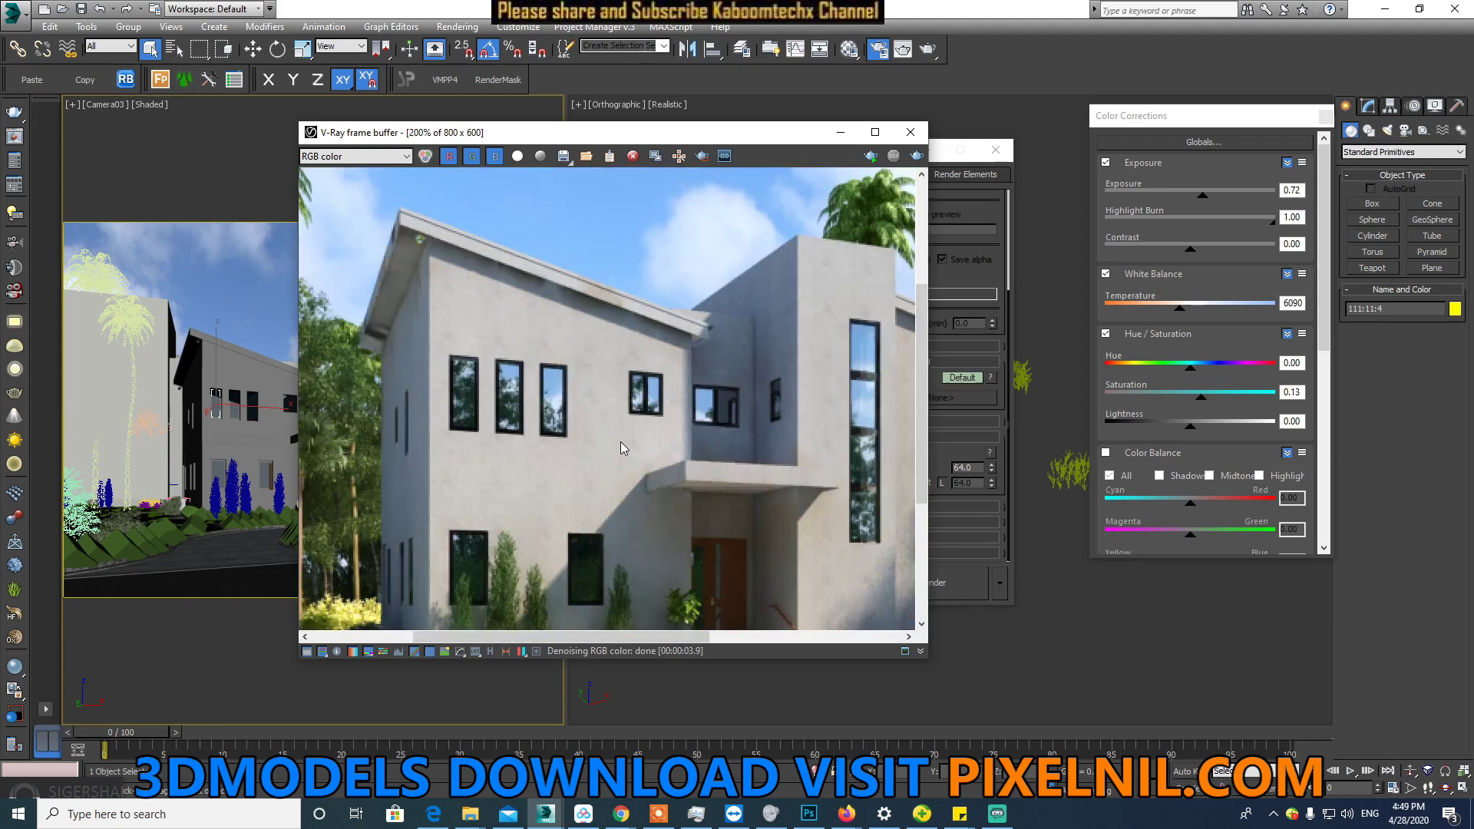
{"action": "scroll", "coordinate": [707, 421], "scroll_direction": "down", "scroll_amount": 1}
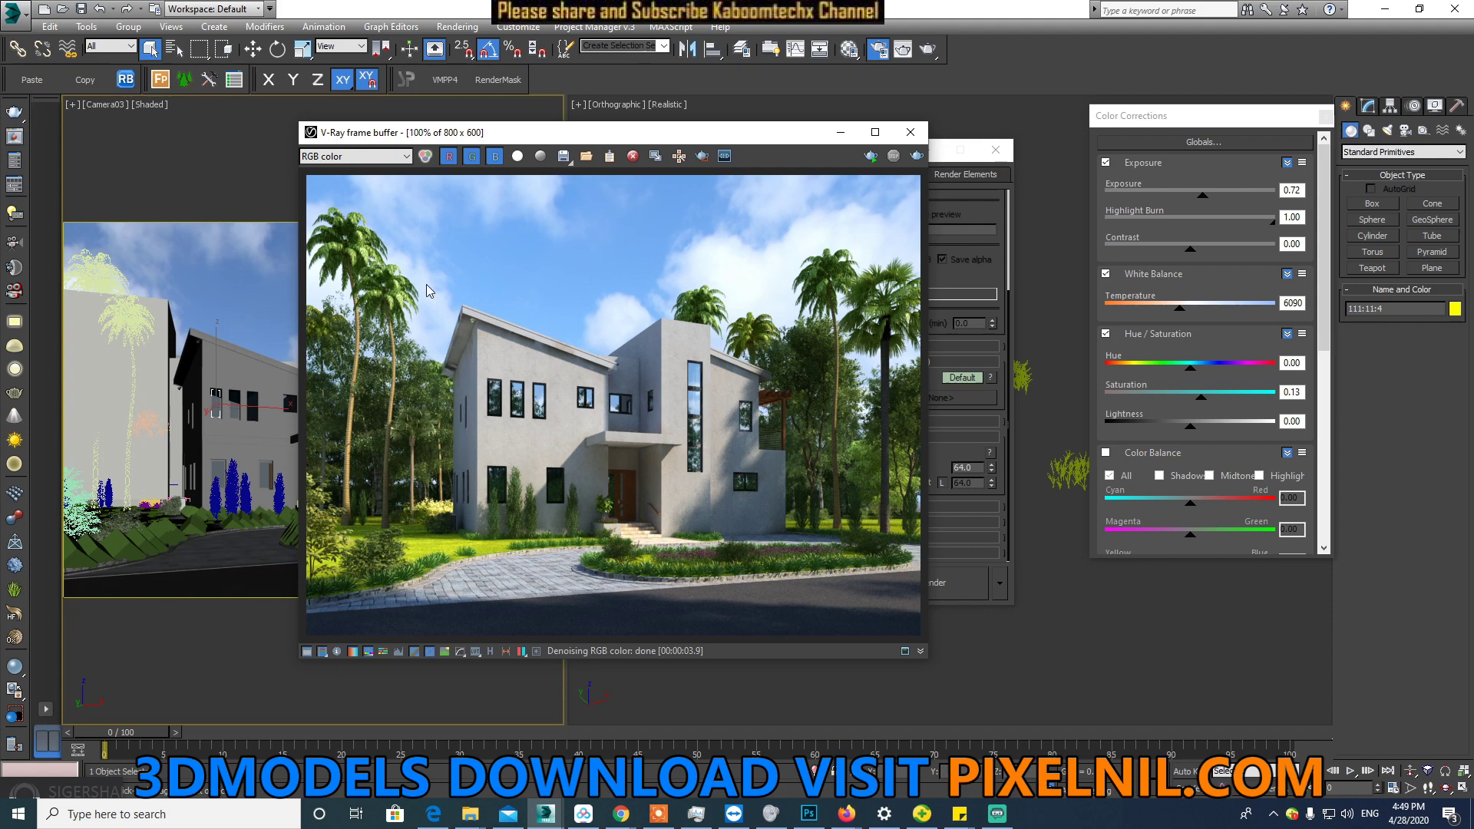
Step: Enable region render, outline the whole house as the region, then clear it
{"action": "left_click", "coordinate": [702, 155]}
{"action": "left_click_drag", "start_coordinate": [424, 290], "coordinate": [566, 362]}
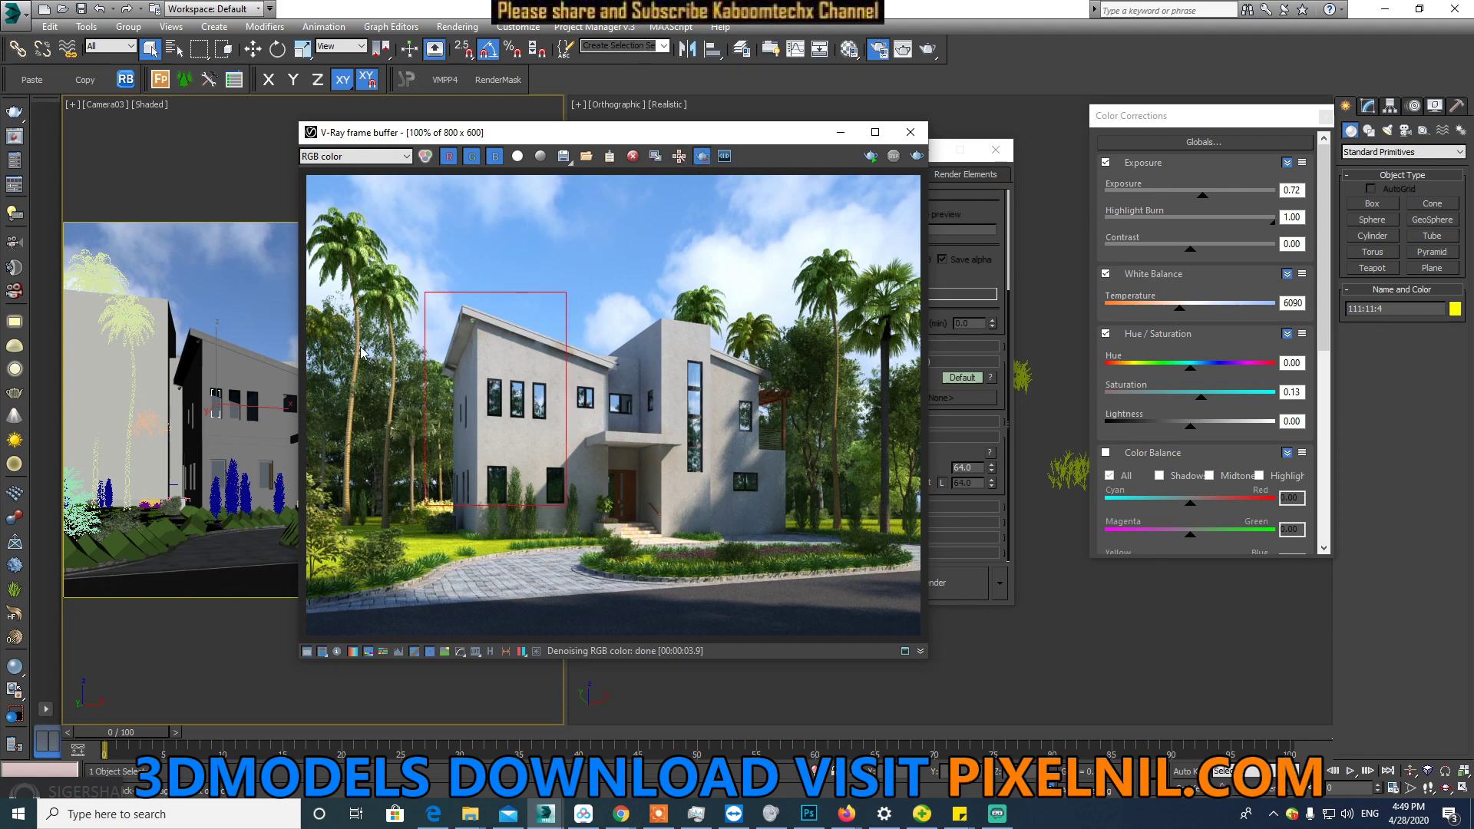
{"action": "left_click_drag", "start_coordinate": [432, 277], "coordinate": [807, 558]}
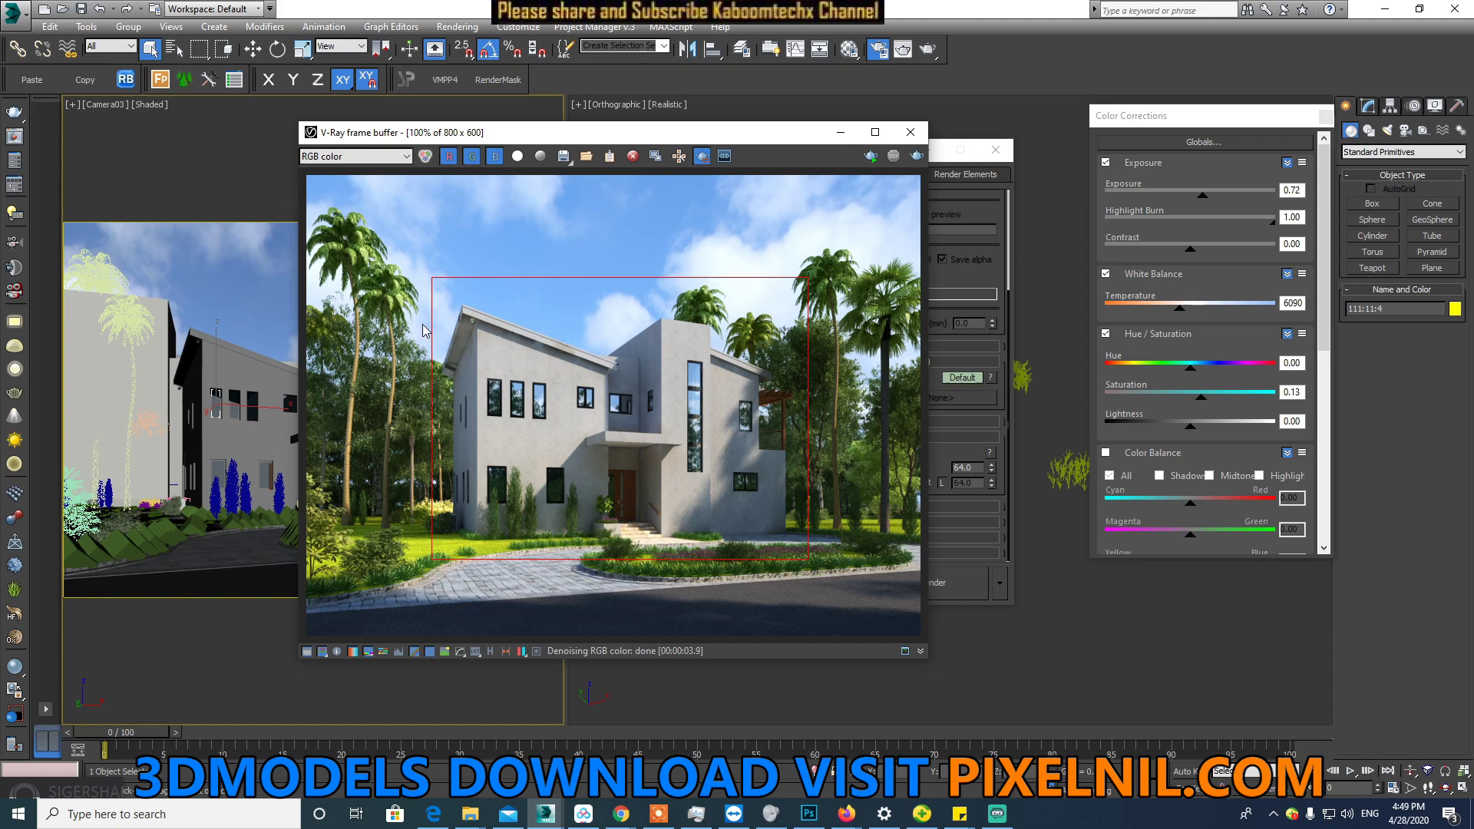
{"action": "left_click", "coordinate": [701, 158]}
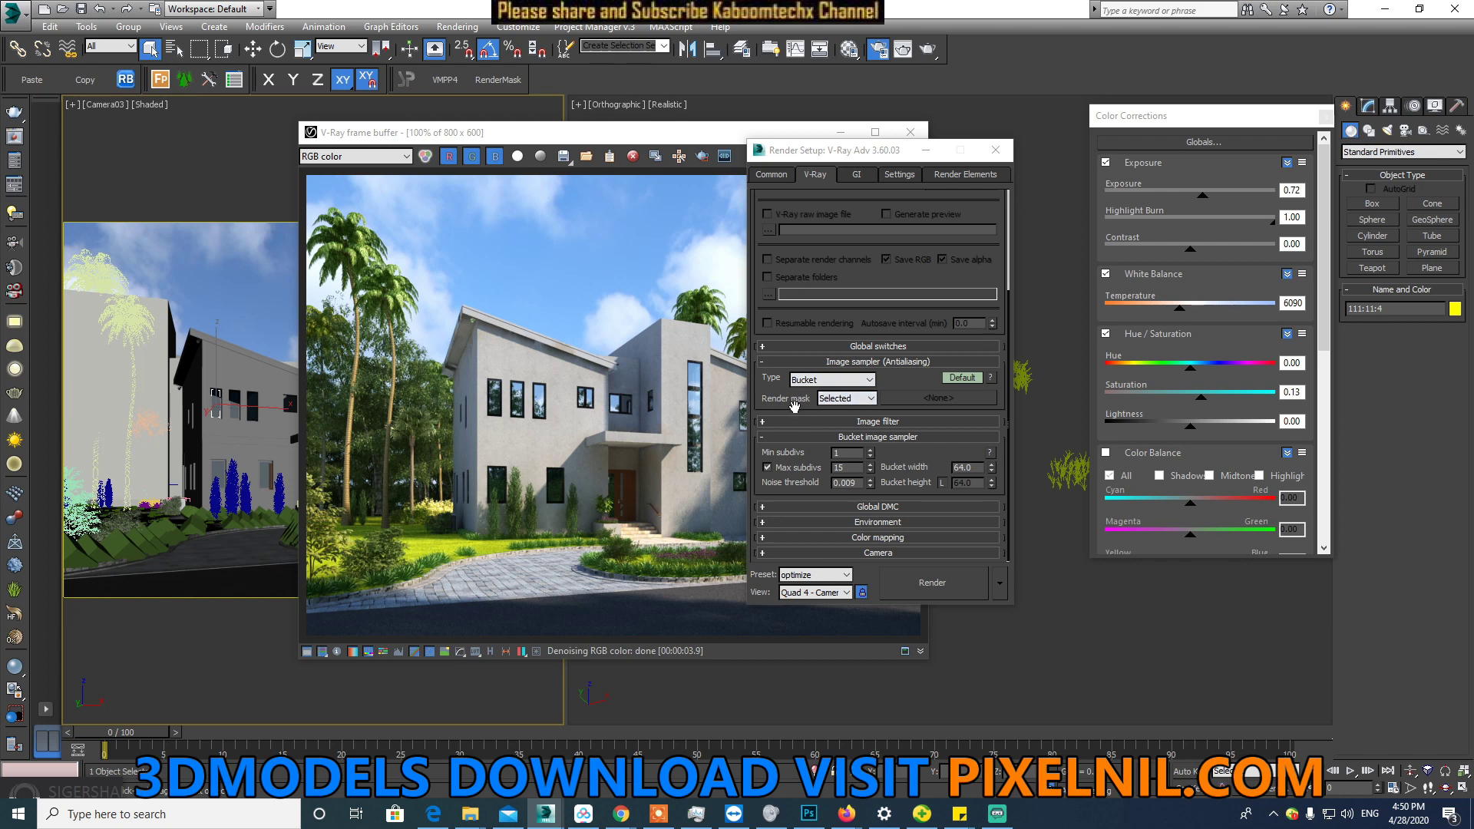
{"action": "left_click", "coordinate": [853, 400]}
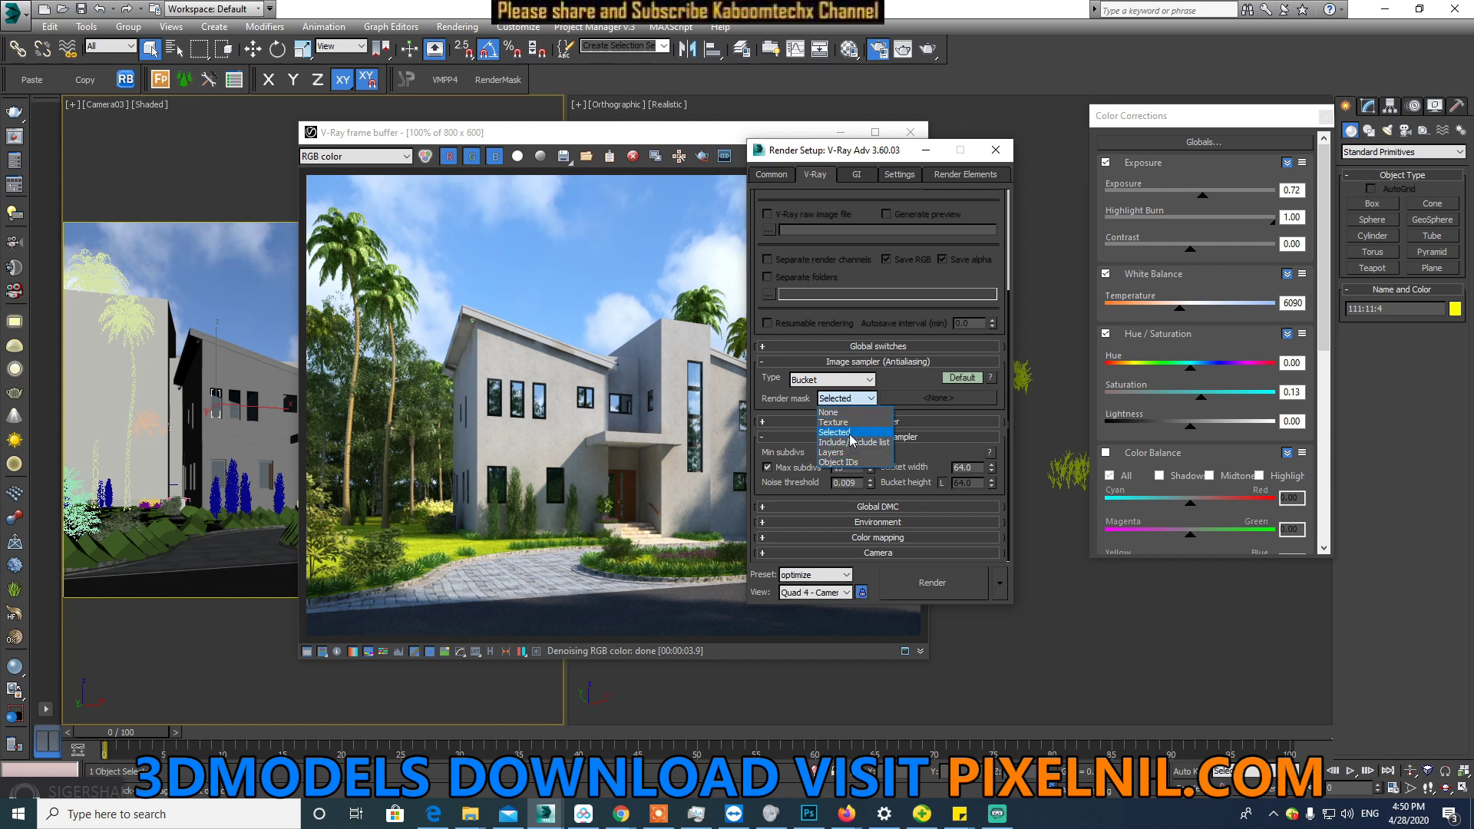
{"action": "left_click", "coordinate": [852, 433]}
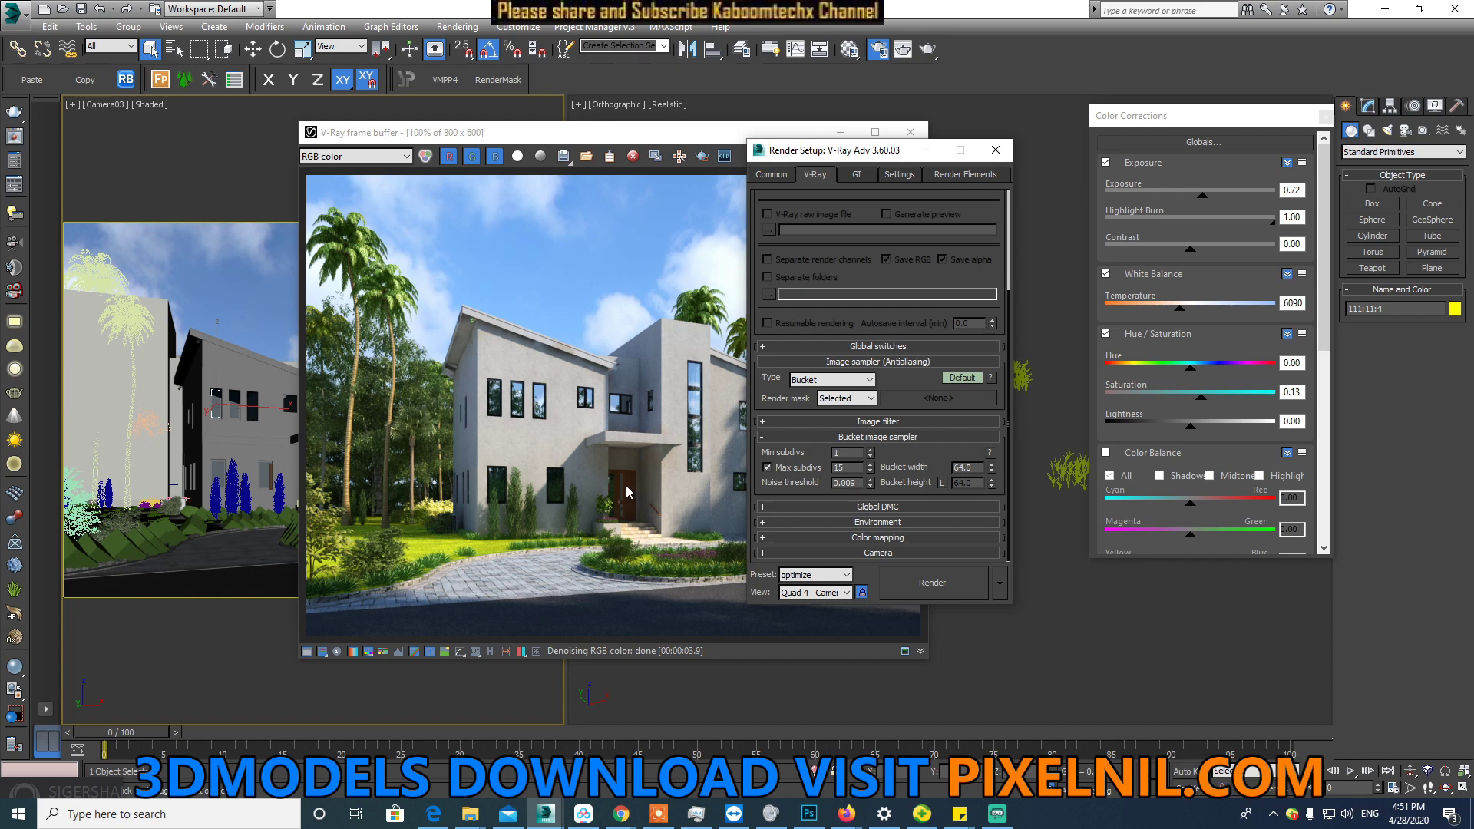
Step: Outline a render region around the front door, clear it, and drag the frame buffer aside
{"action": "left_click", "coordinate": [704, 157]}
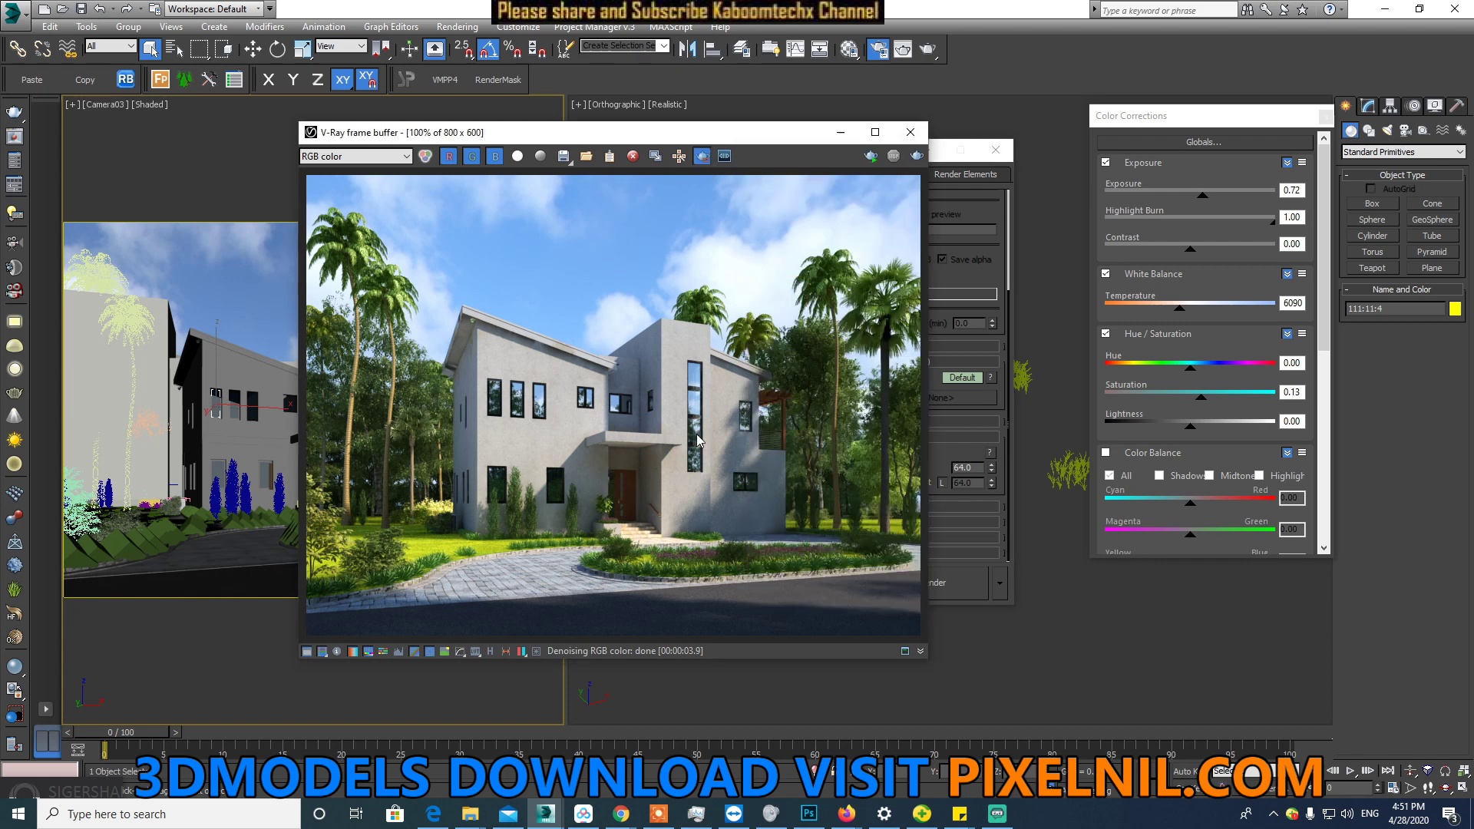
{"action": "left_click_drag", "start_coordinate": [592, 459], "coordinate": [670, 542]}
{"action": "left_click_drag", "start_coordinate": [607, 466], "coordinate": [657, 535]}
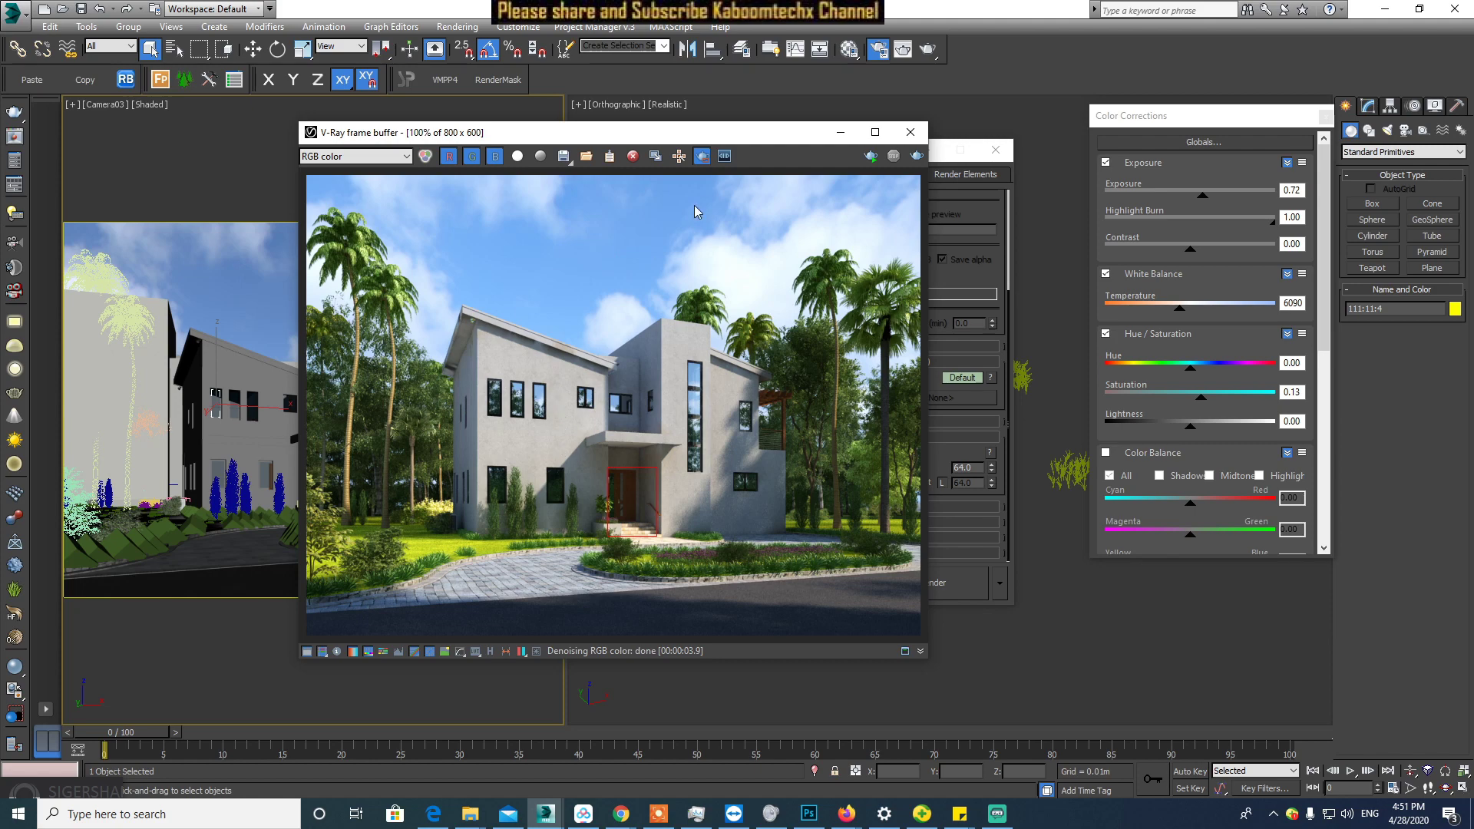
{"action": "left_click", "coordinate": [702, 156]}
{"action": "mouse_move", "coordinate": [705, 145]}
{"action": "left_mouse_down"}
{"action": "mouse_move", "coordinate": [657, 173]}
{"action": "mouse_move", "coordinate": [1020, 326]}
{"action": "mouse_move", "coordinate": [818, 167]}
{"action": "mouse_move", "coordinate": [353, 348]}
{"action": "mouse_move", "coordinate": [572, 436]}
{"action": "mouse_move", "coordinate": [597, 395]}
{"action": "mouse_move", "coordinate": [614, 107]}
{"action": "mouse_move", "coordinate": [1124, 269]}
{"action": "mouse_move", "coordinate": [1237, 282]}
{"action": "left_mouse_up"}
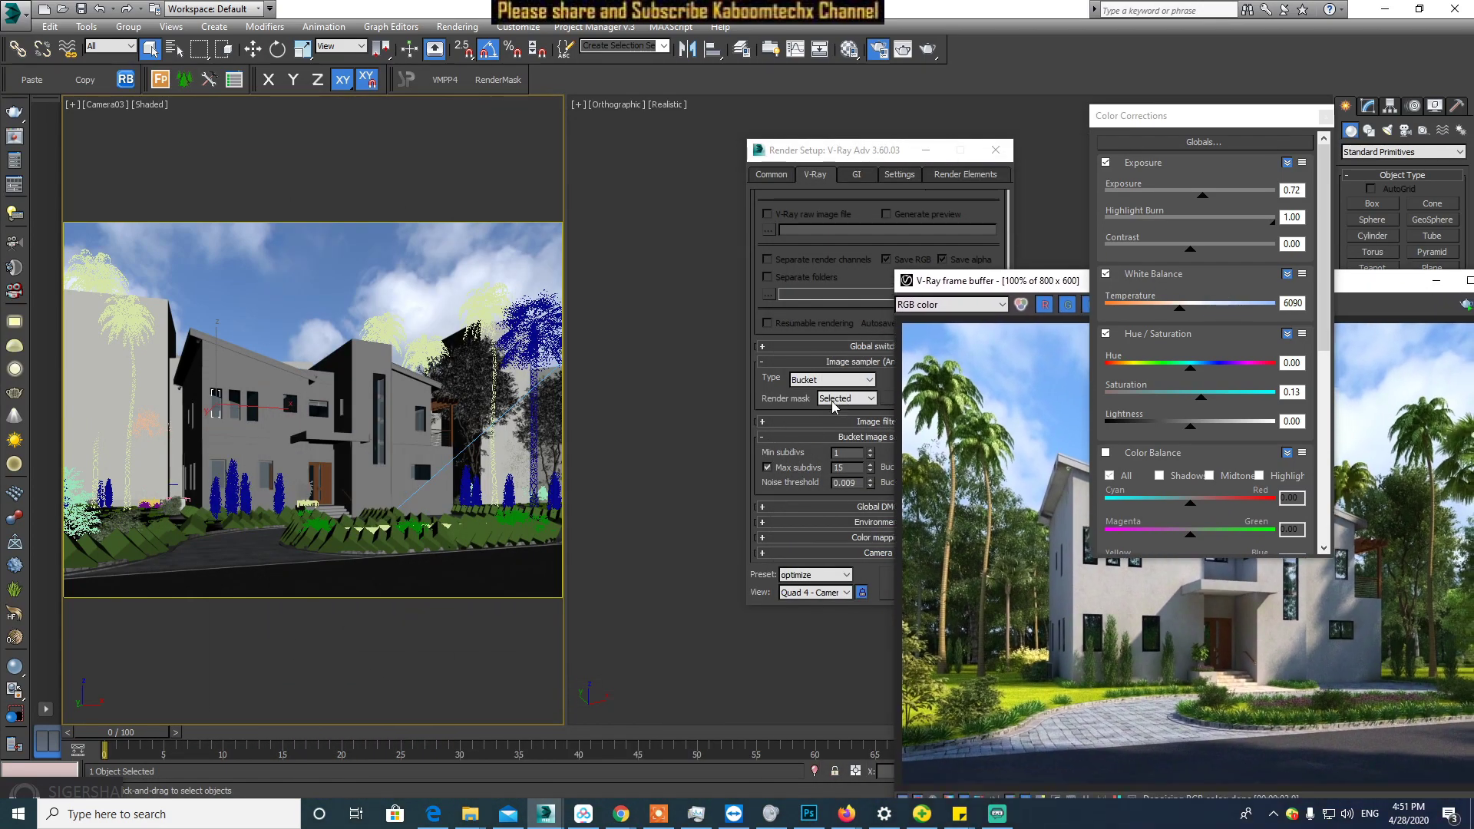
Step: Launch V-Ray Material Presets Pro from the VMPP4 toolbar button
{"action": "middle_click_drag", "start_coordinate": [330, 475], "coordinate": [324, 471]}
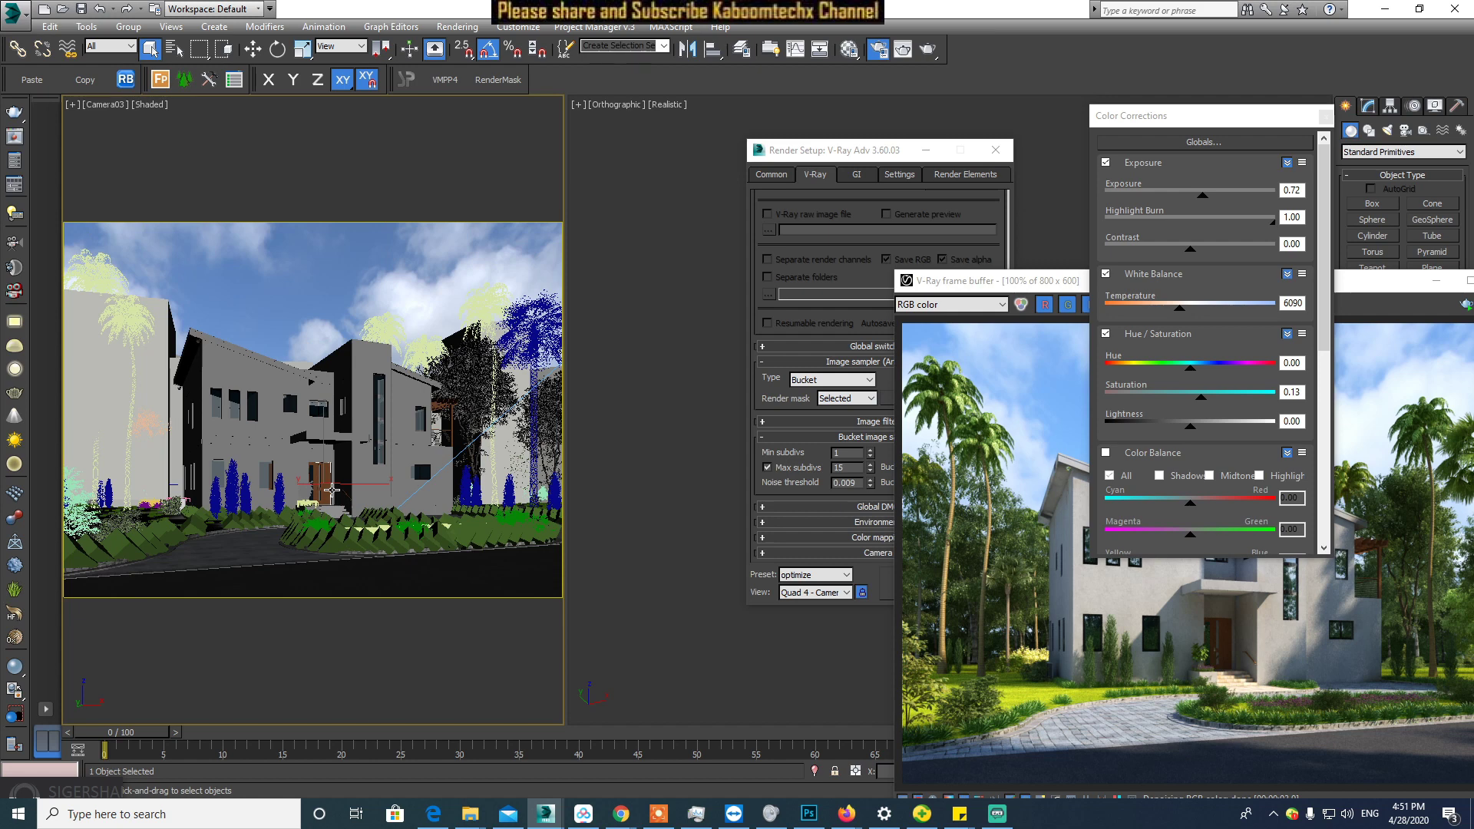
{"action": "left_click", "coordinate": [449, 82]}
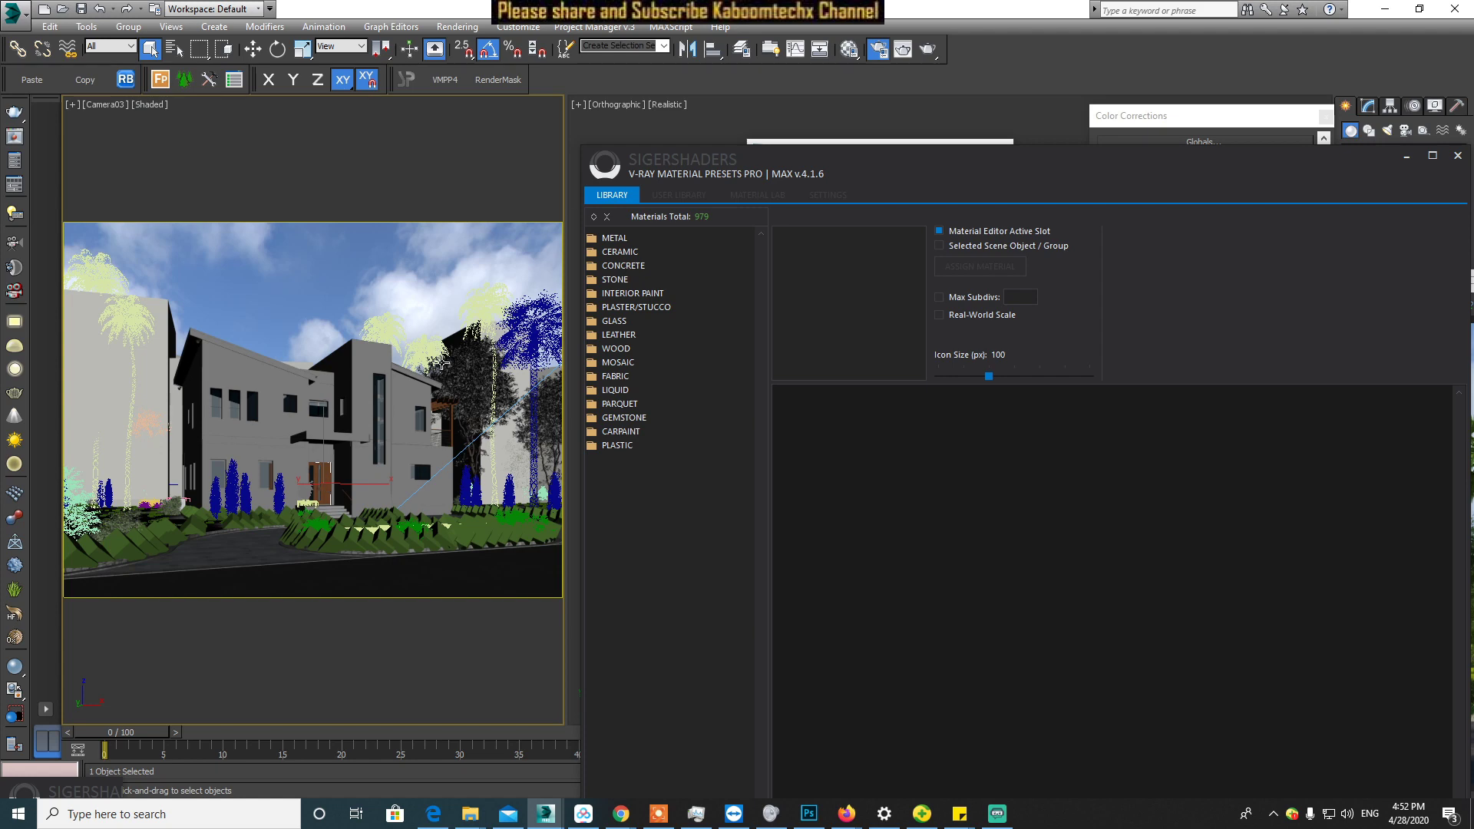
Step: Open the material editor beside the library and eyedrop the front door's material
{"action": "left_click", "coordinate": [849, 50]}
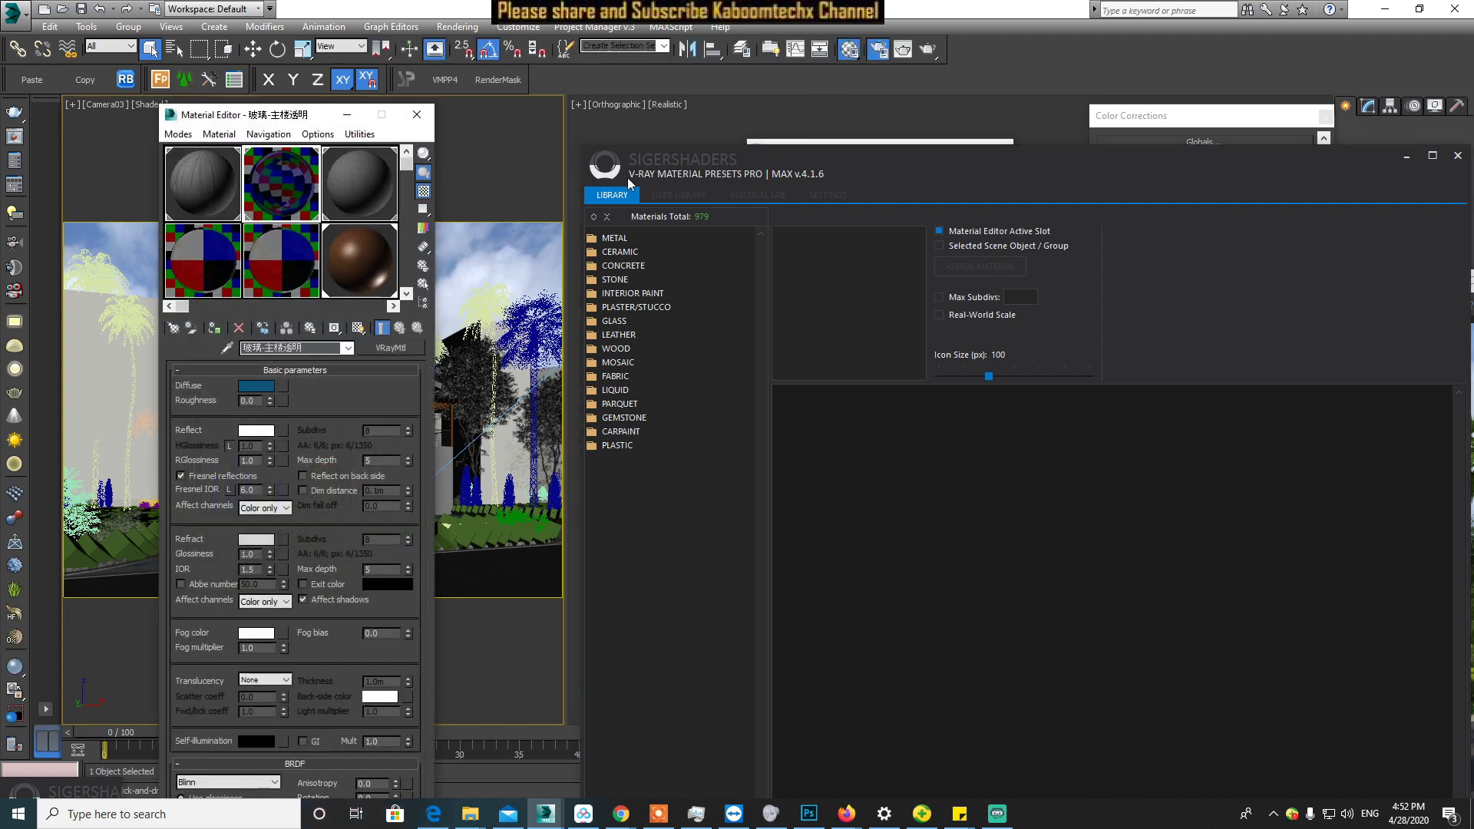
{"action": "left_click_drag", "start_coordinate": [303, 122], "coordinate": [1187, 223]}
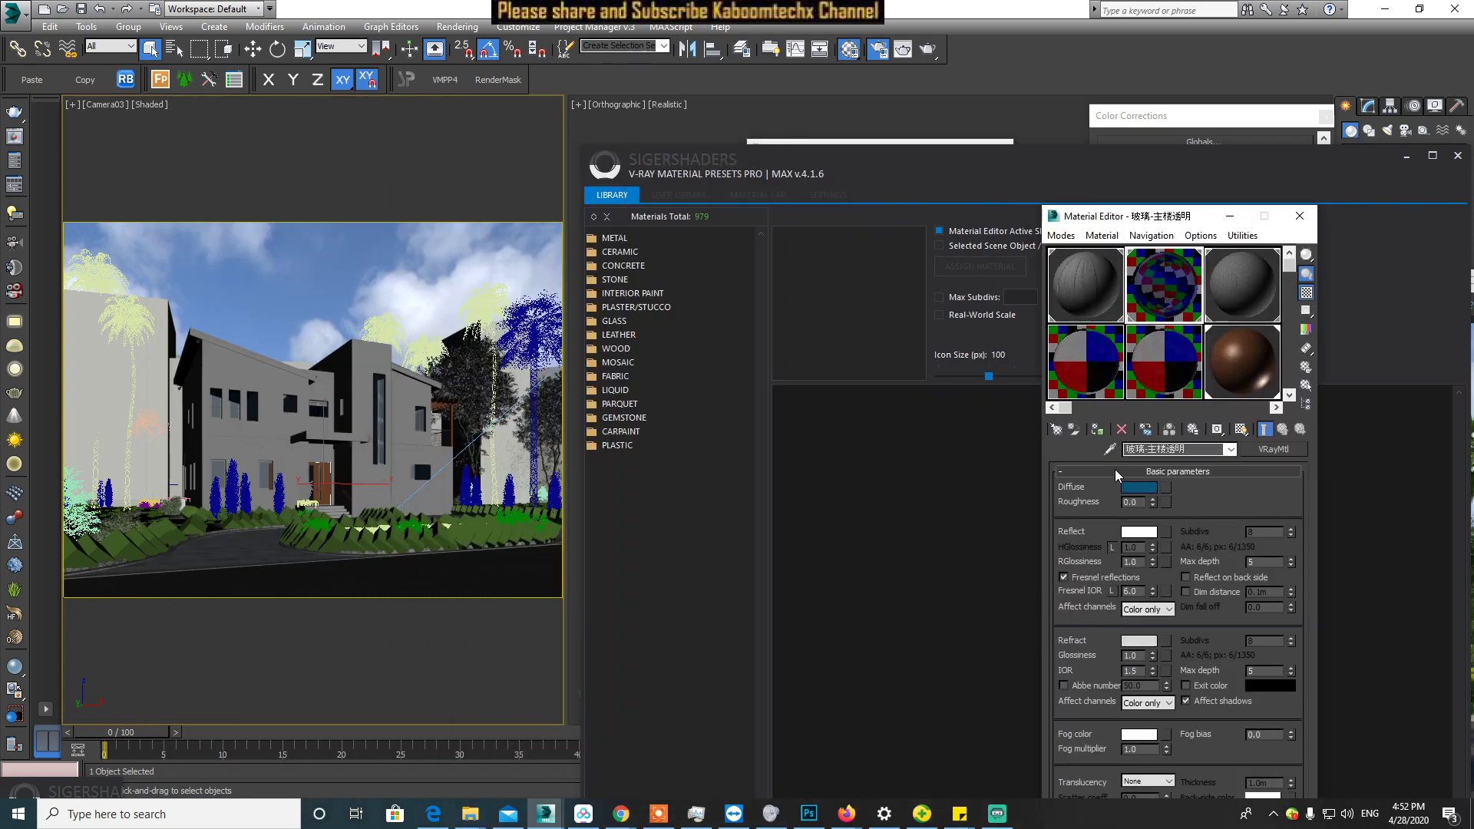
{"action": "left_click", "coordinate": [1110, 449]}
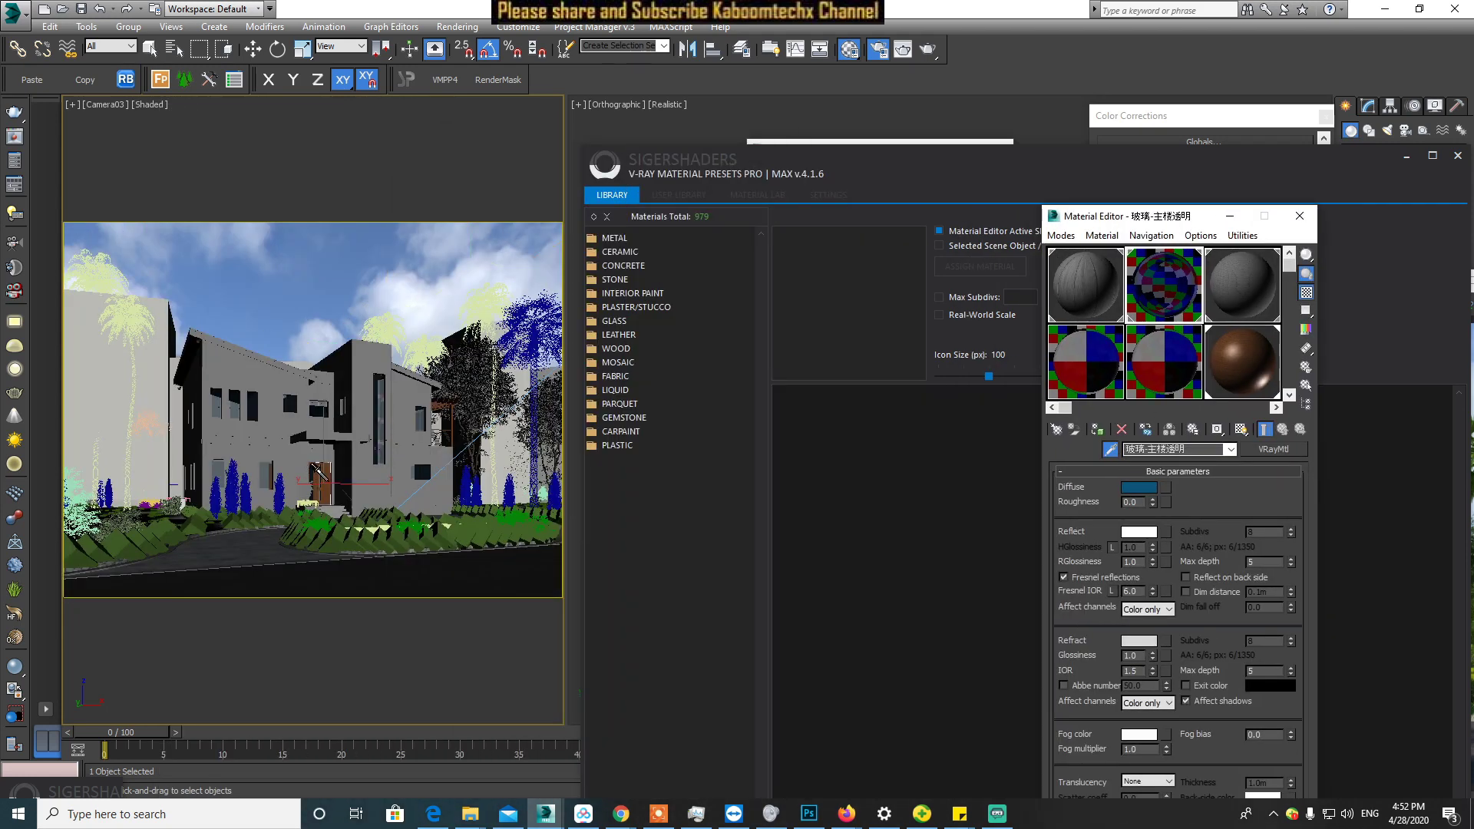
{"action": "left_click", "coordinate": [319, 471]}
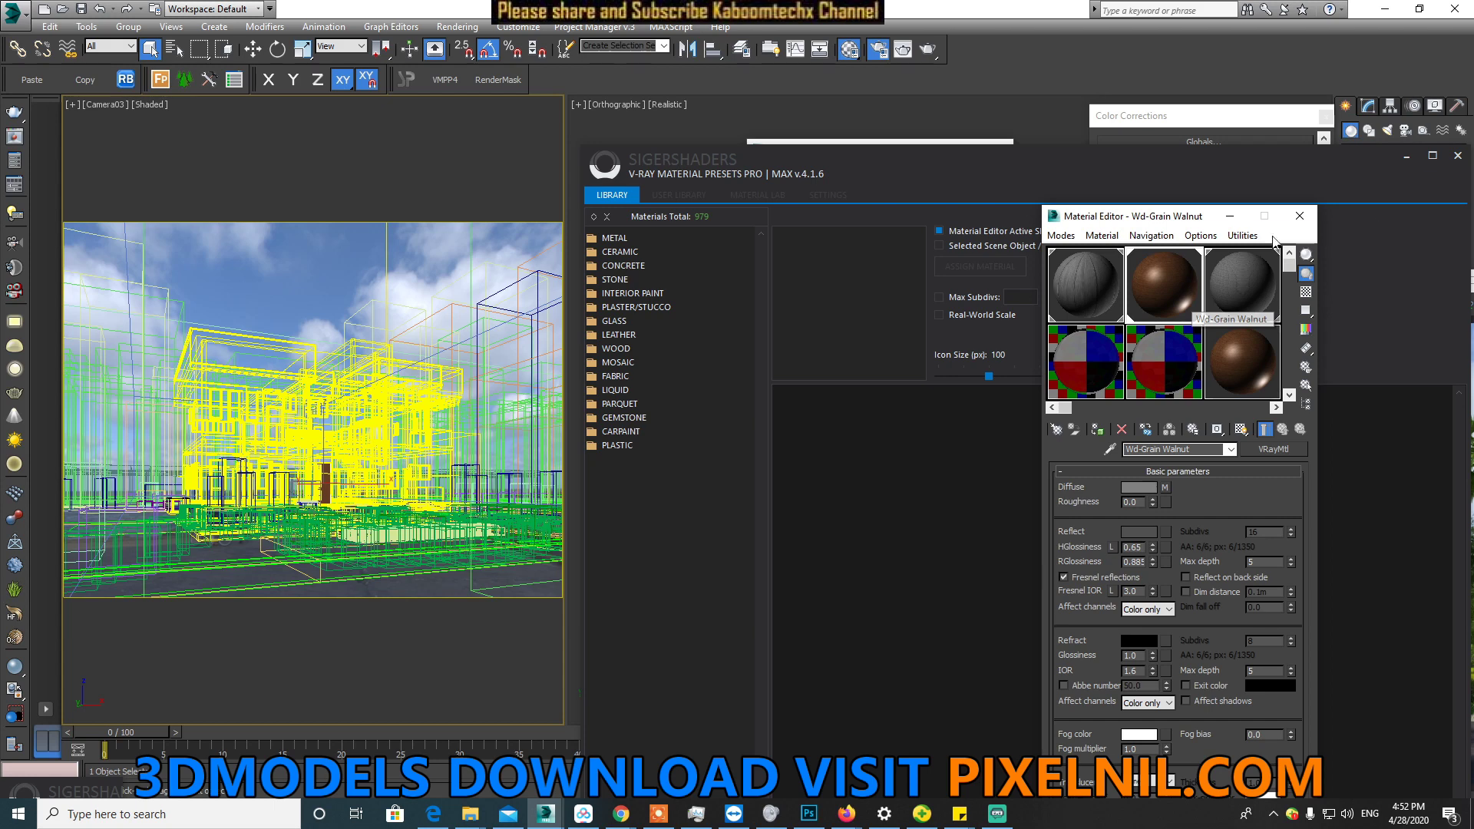
Step: Activate another sample slot and show the WOOD category's Oak High-Gloss presets
{"action": "left_click", "coordinate": [1234, 286]}
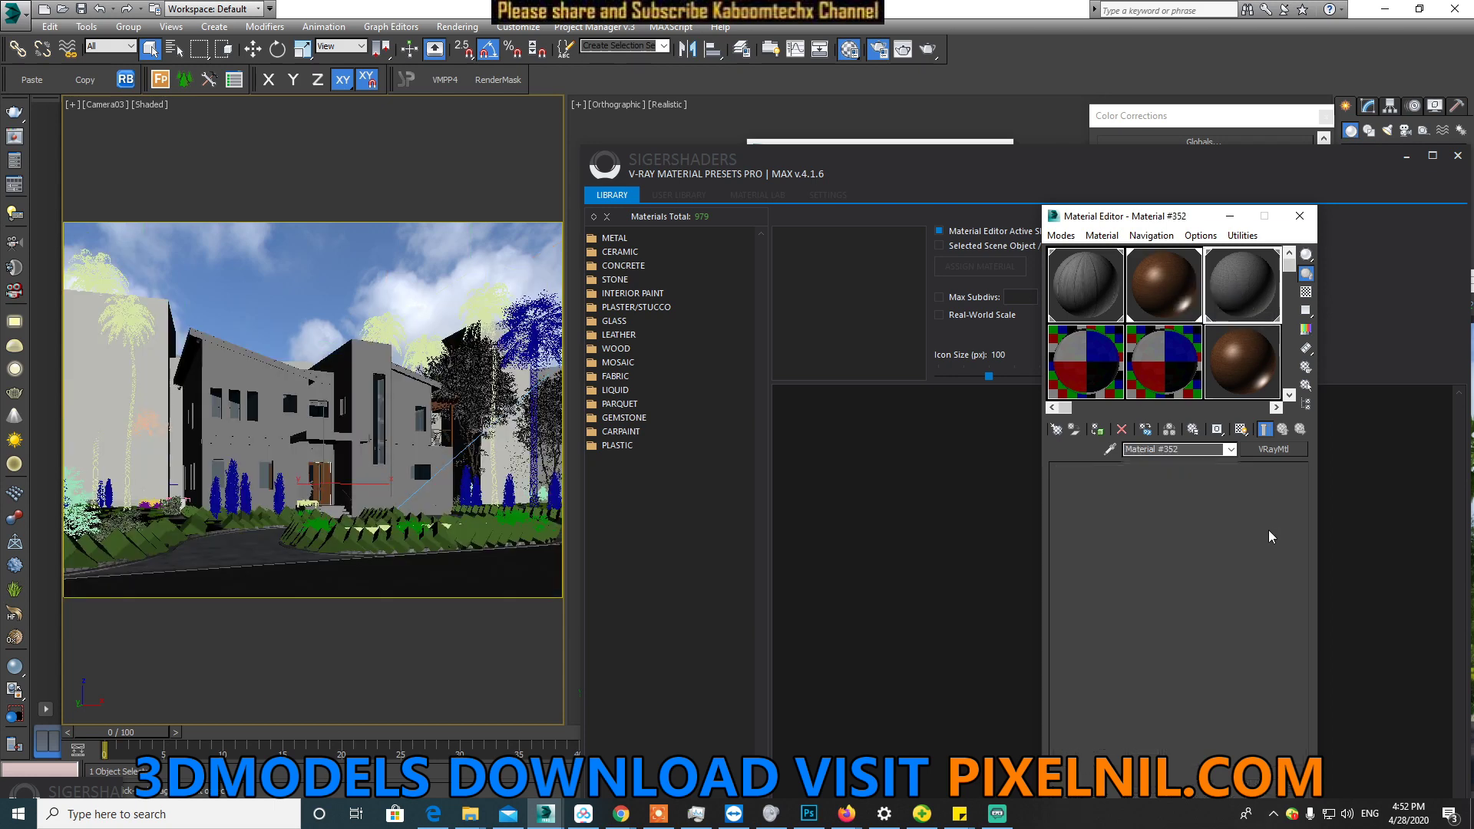
{"action": "left_click", "coordinate": [606, 349]}
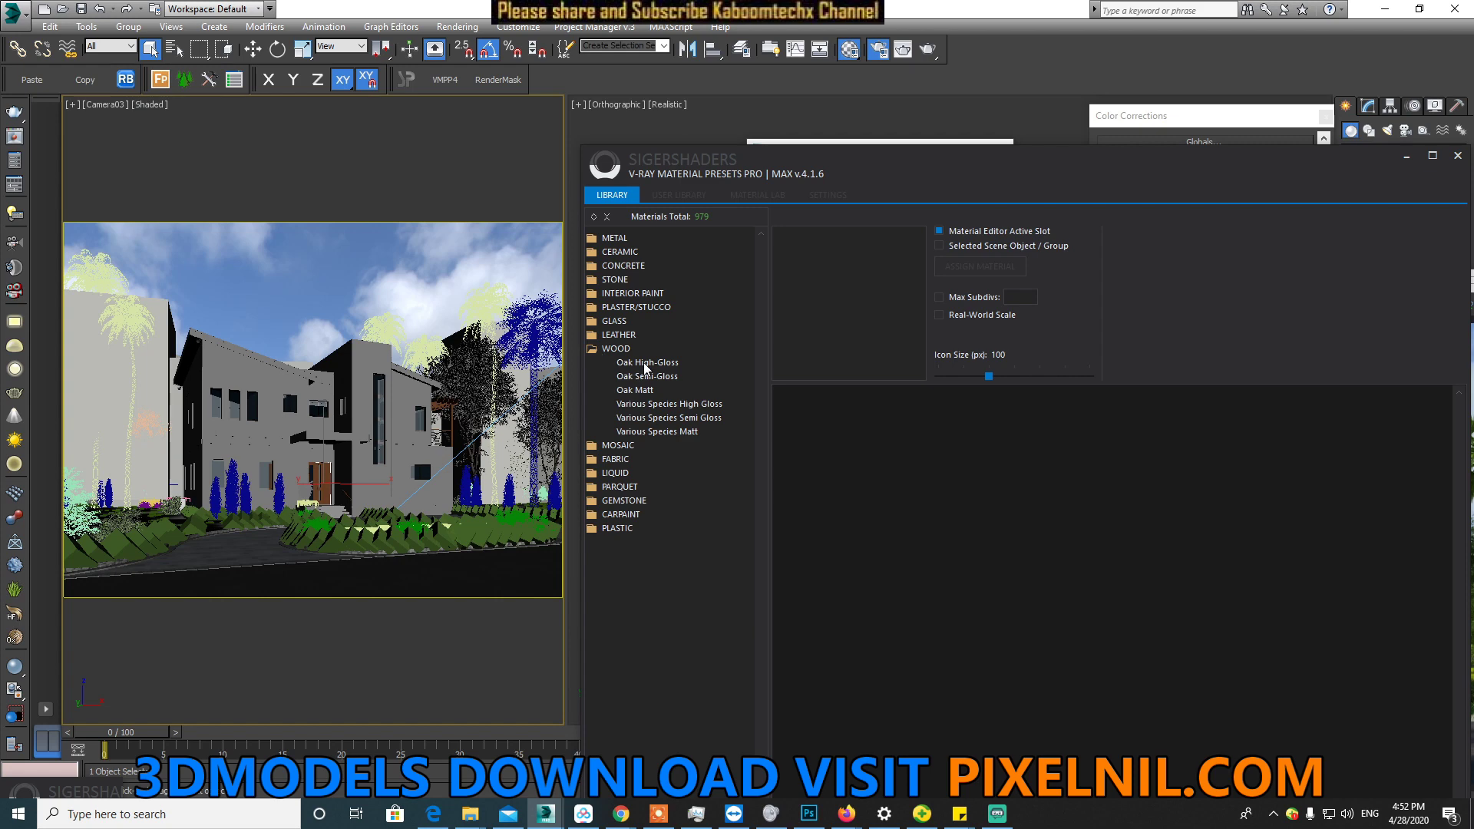
{"action": "left_click", "coordinate": [646, 363]}
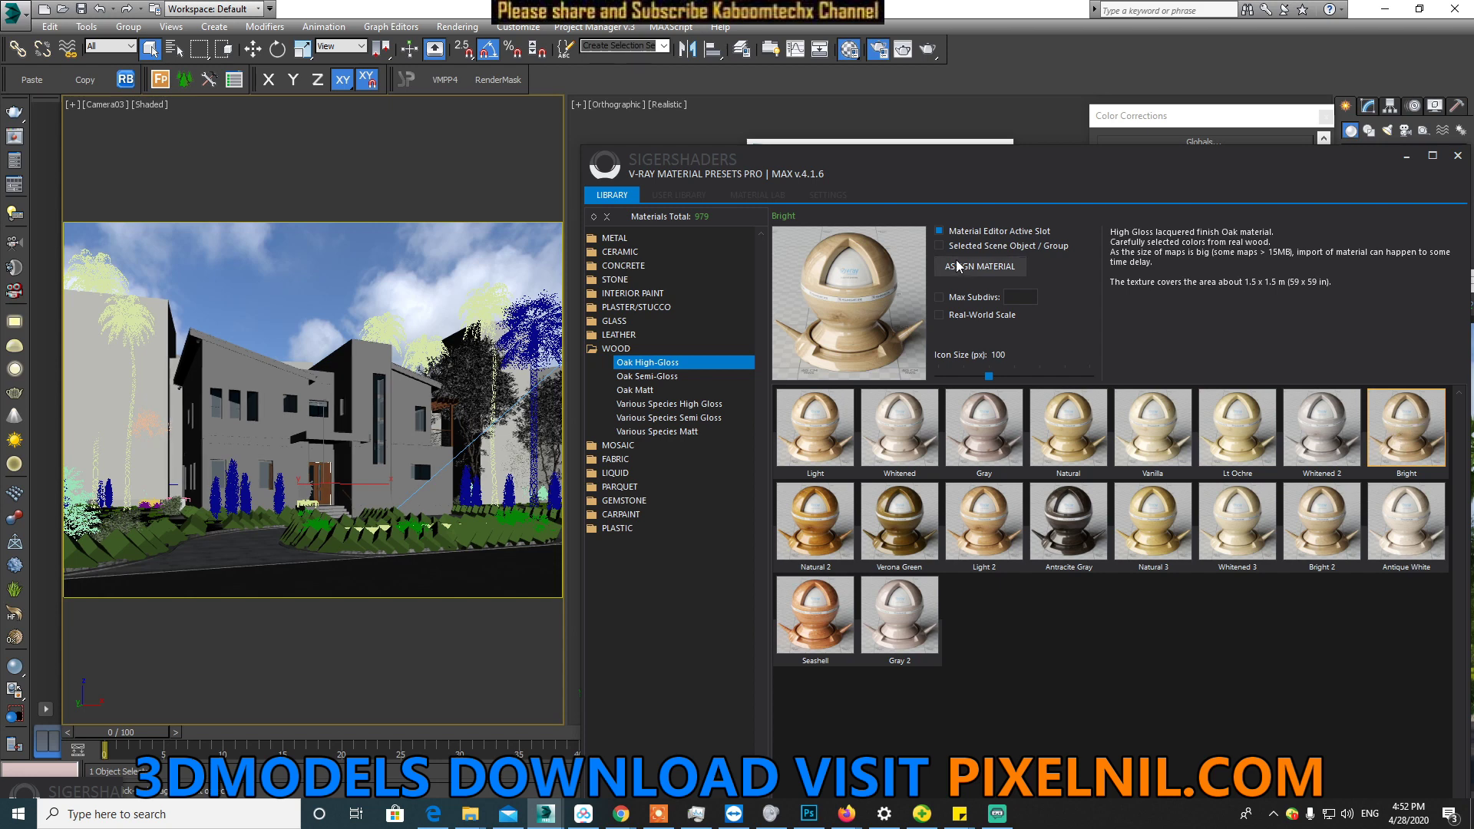
Step: Assign the Bright Oak High-Gloss preset to the active material editor slot
{"action": "left_click", "coordinate": [1241, 435]}
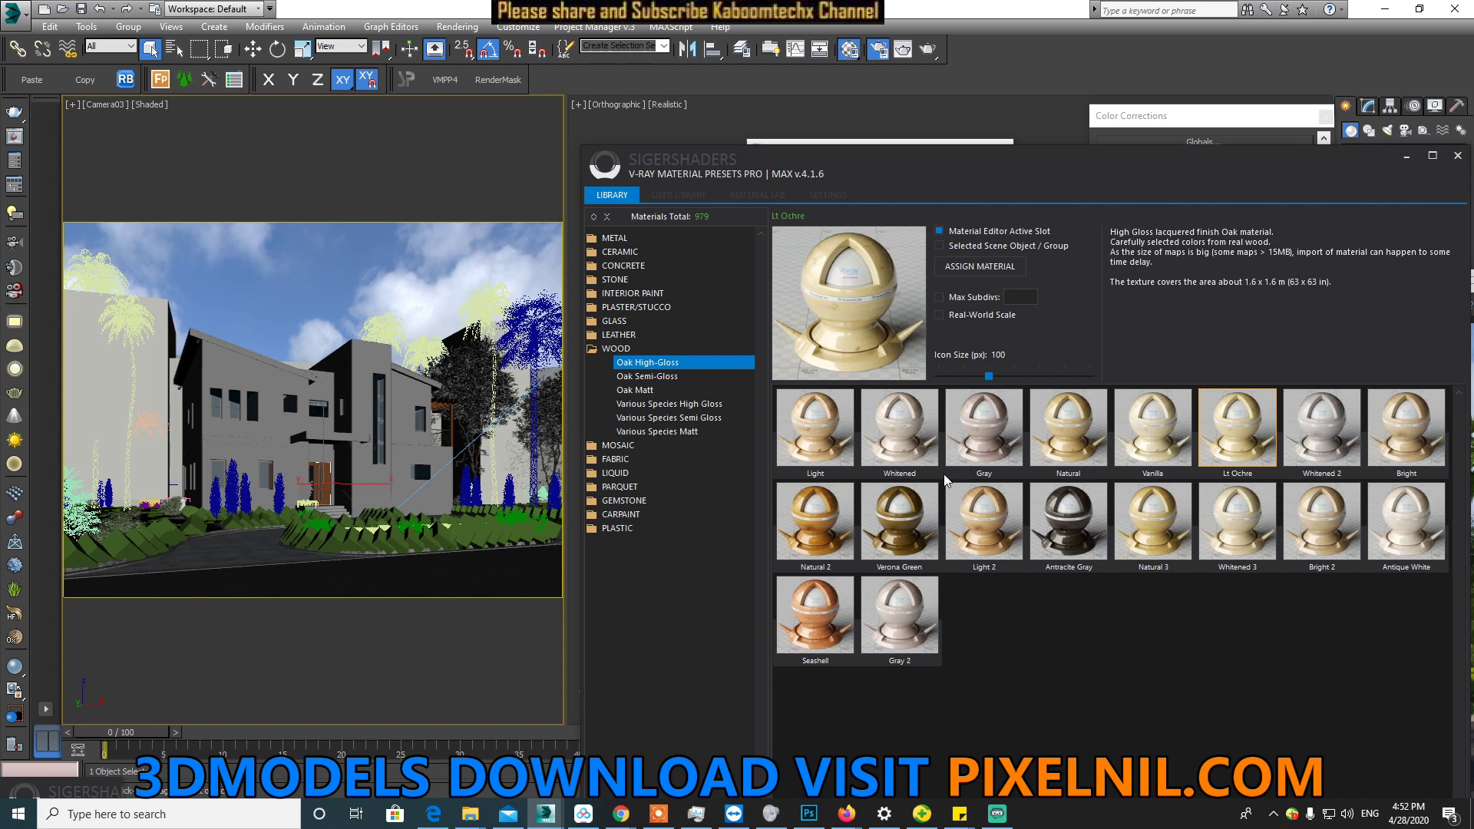
{"action": "left_click", "coordinate": [909, 425]}
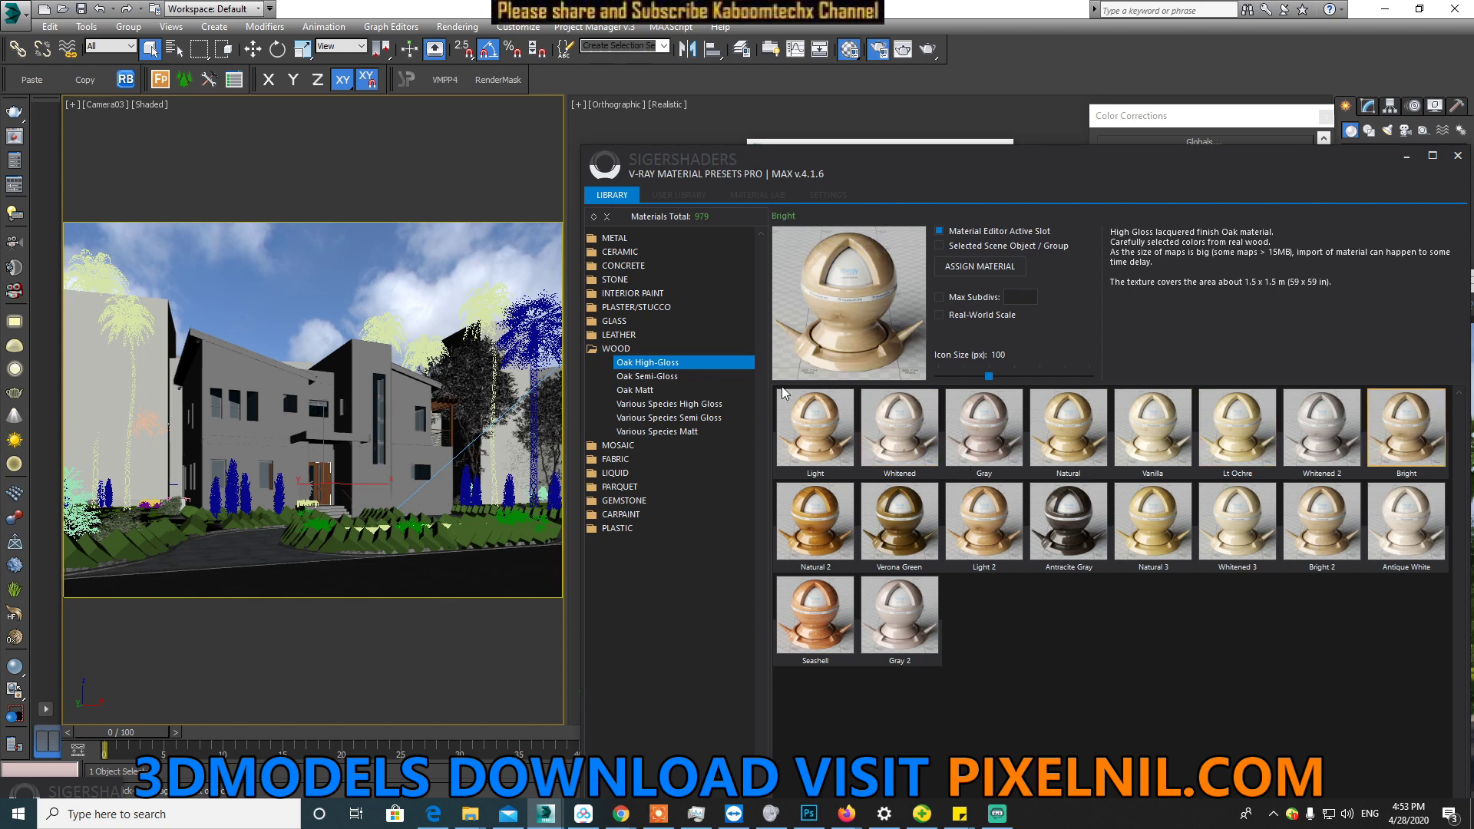
{"action": "left_click_drag", "start_coordinate": [1070, 185], "coordinate": [748, 317]}
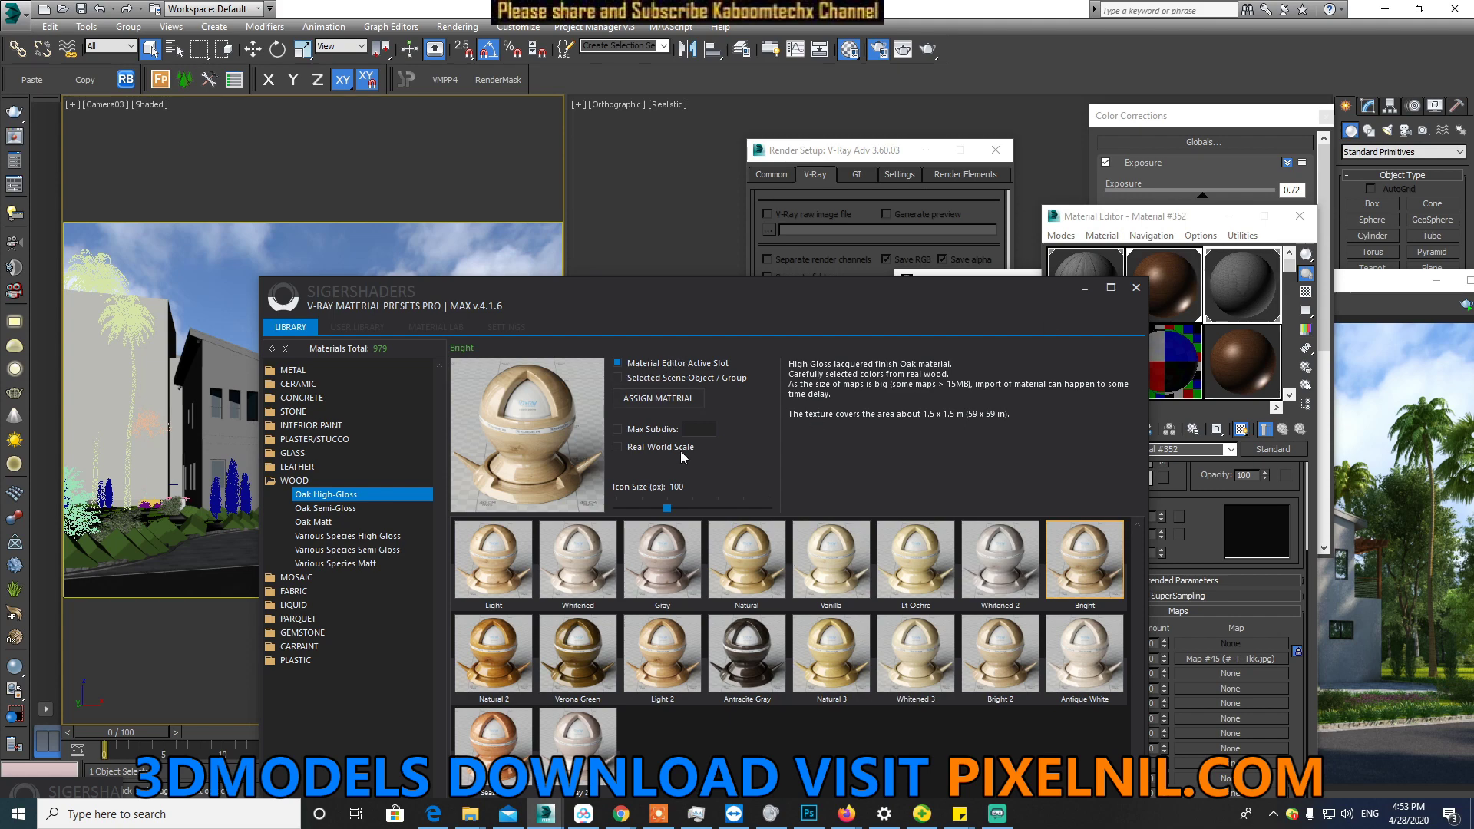
{"action": "left_click", "coordinate": [649, 402]}
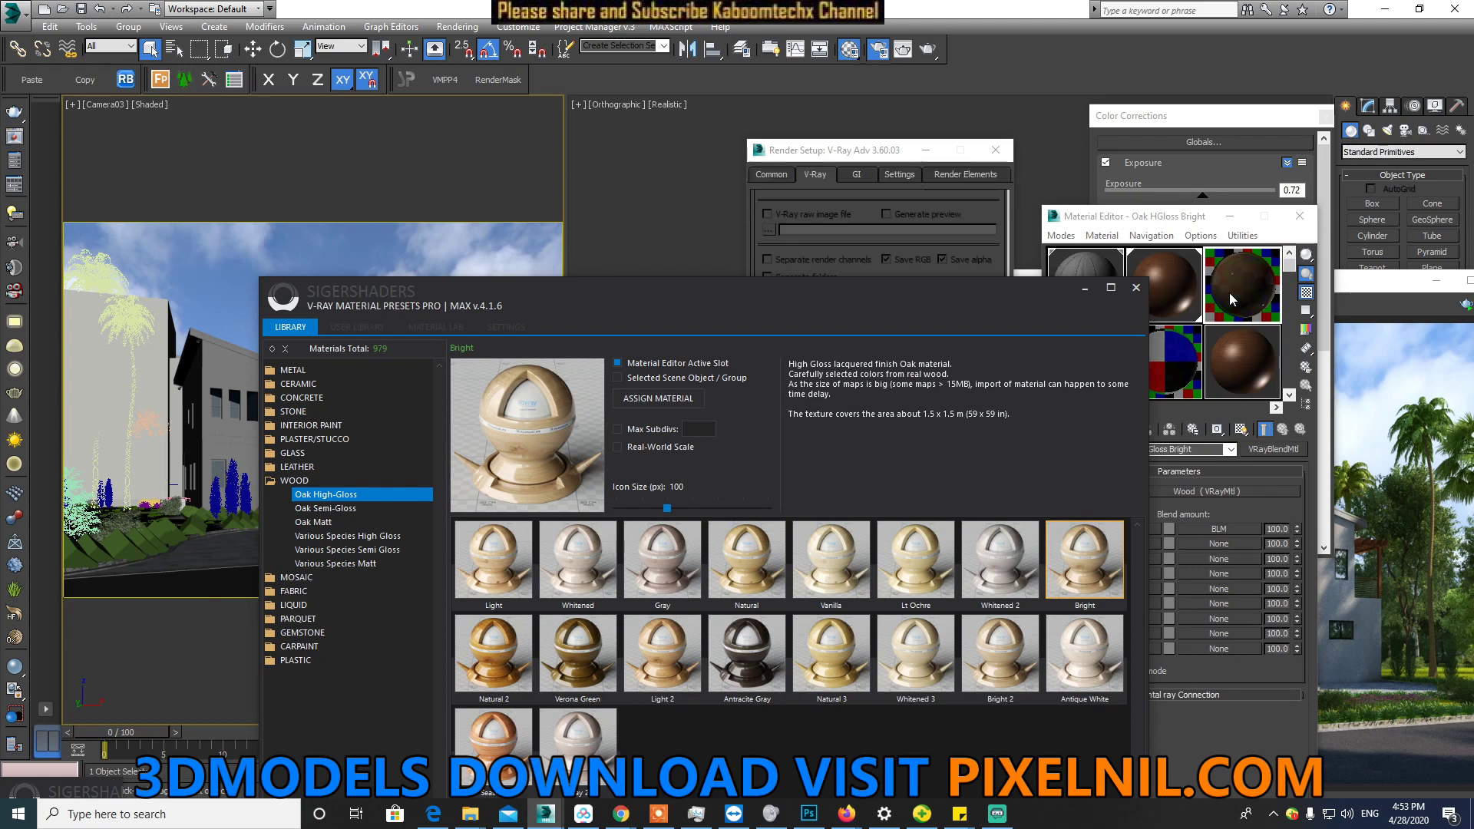
Step: Convert the Wd-Grain Walnut material to VRayBlendMtl, keeping the old wood as sub-material
{"action": "left_click", "coordinate": [1085, 289]}
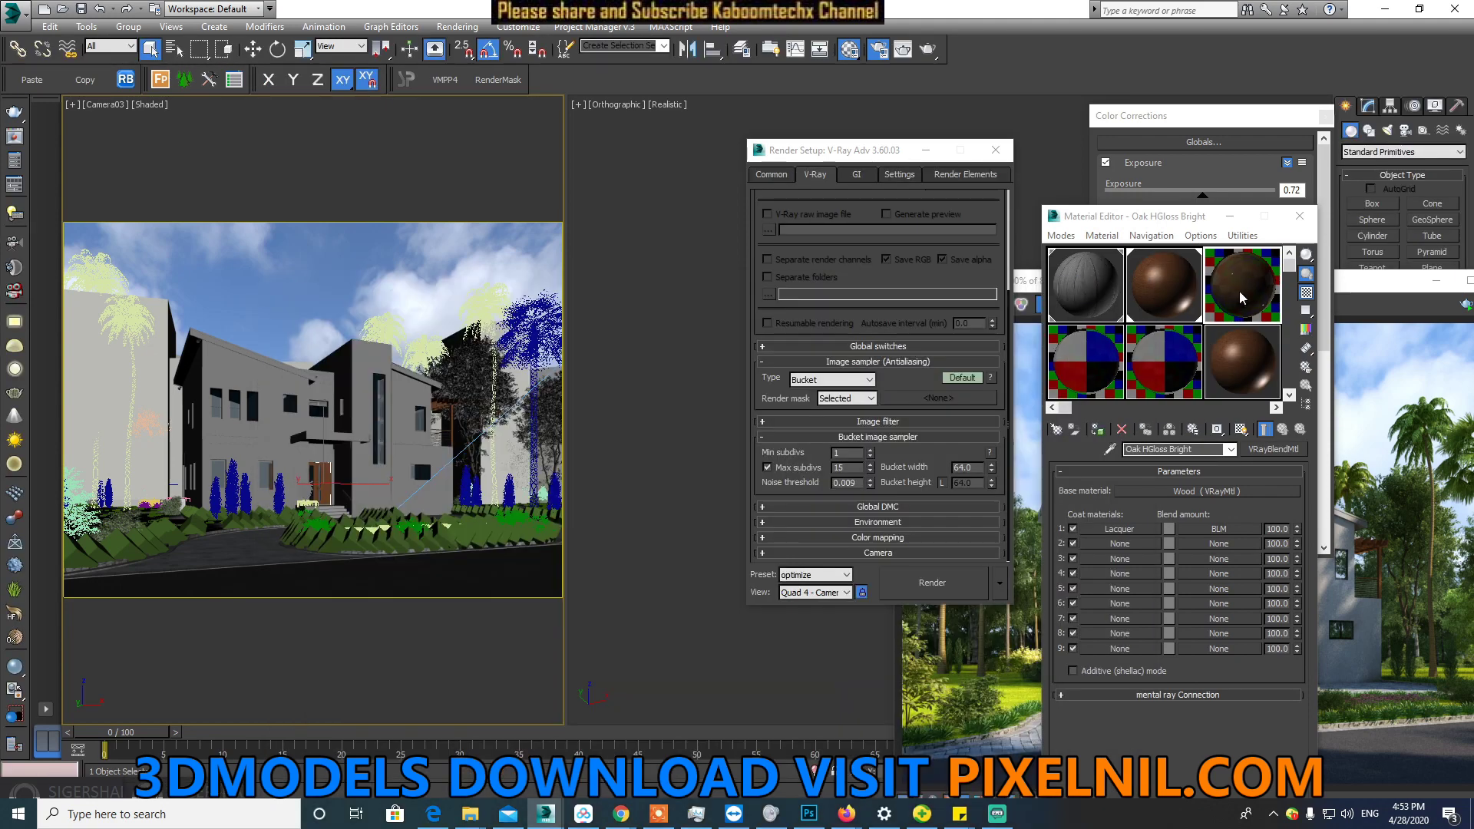
{"action": "right_click", "coordinate": [1284, 453]}
{"action": "left_click", "coordinate": [1301, 462]}
{"action": "left_click", "coordinate": [1147, 286]}
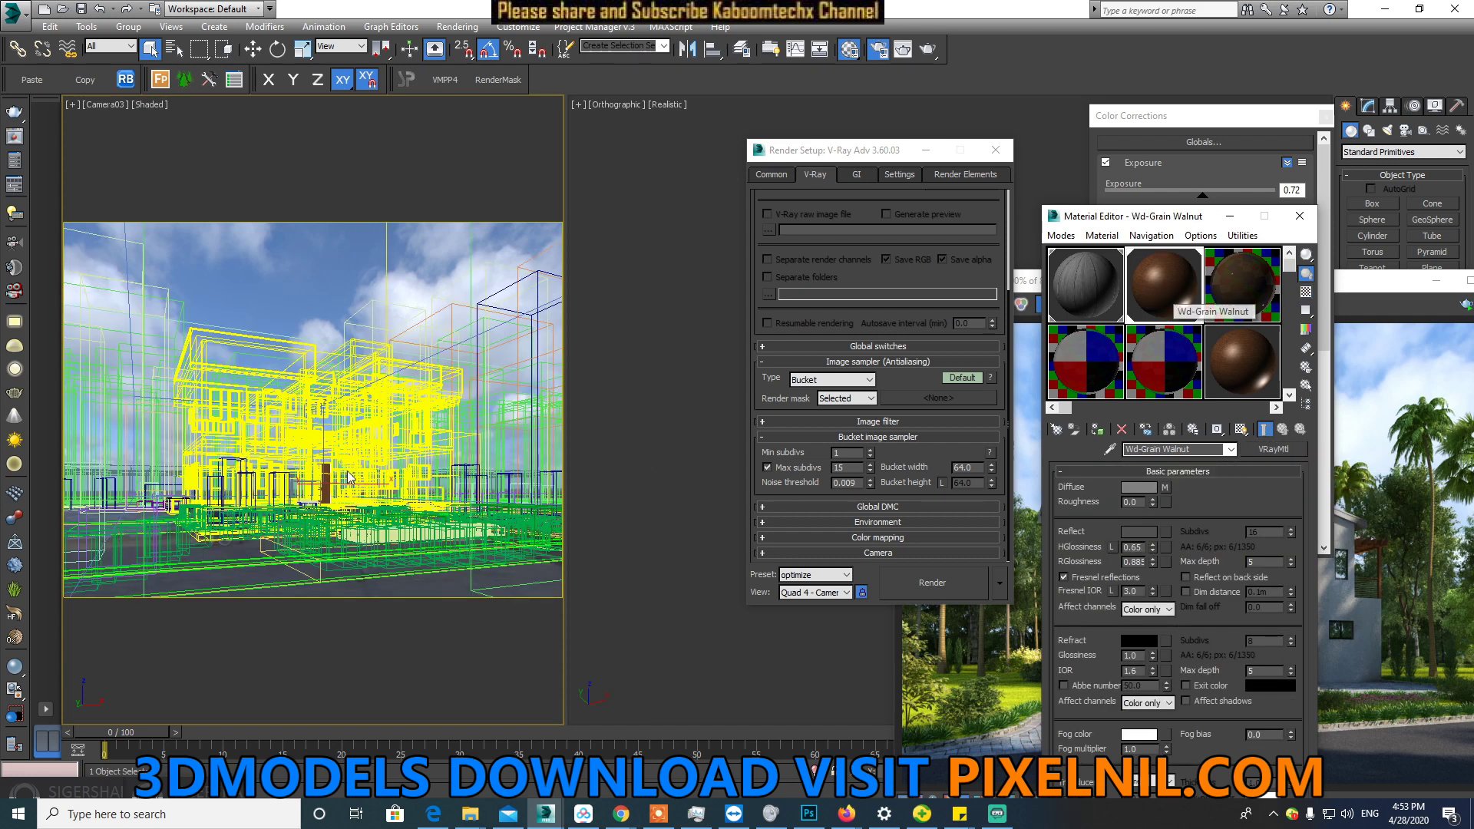
{"action": "right_click", "coordinate": [1280, 459]}
{"action": "left_click", "coordinate": [1341, 499]}
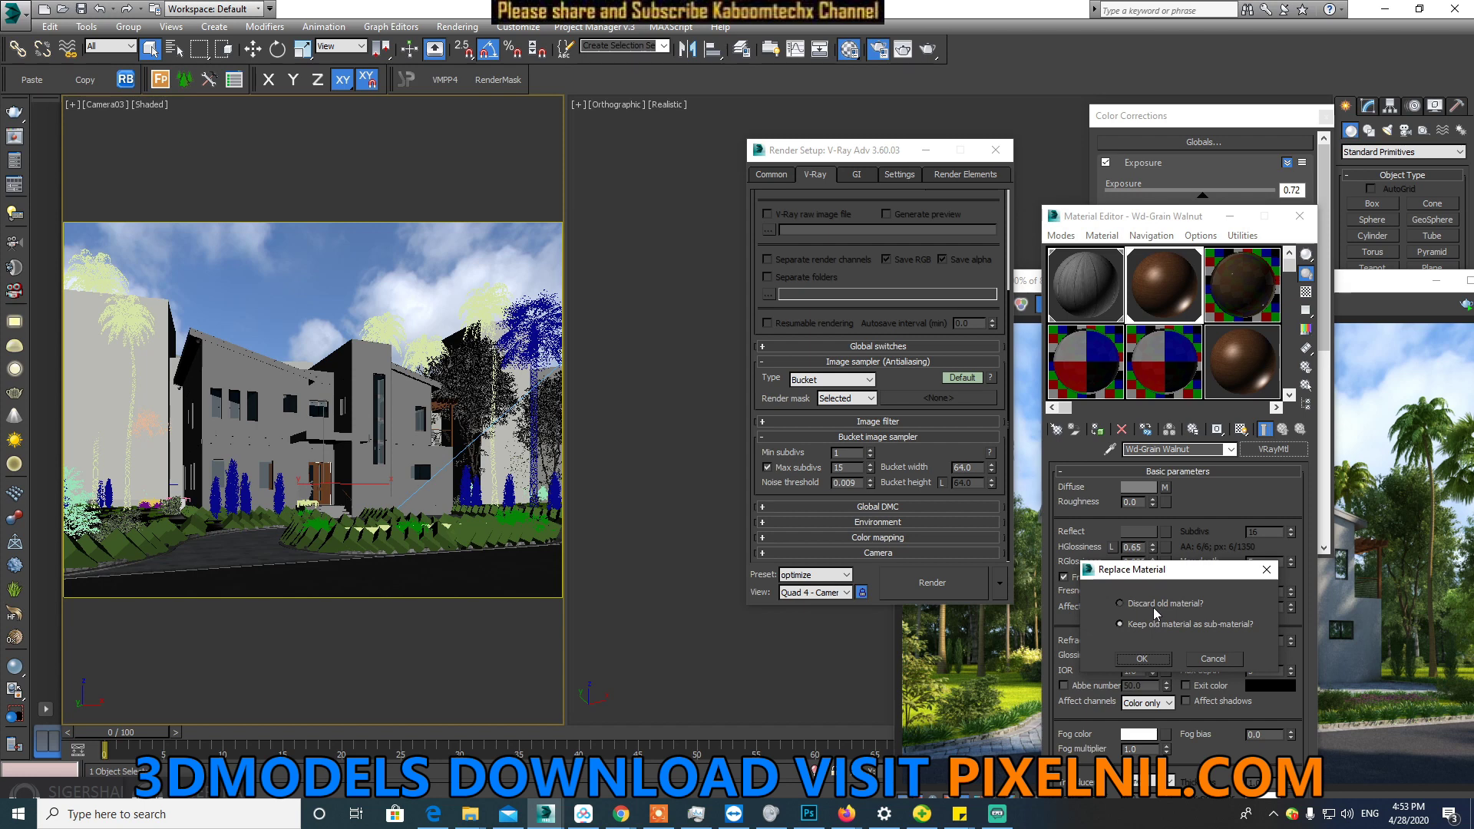
{"action": "left_click", "coordinate": [1153, 658]}
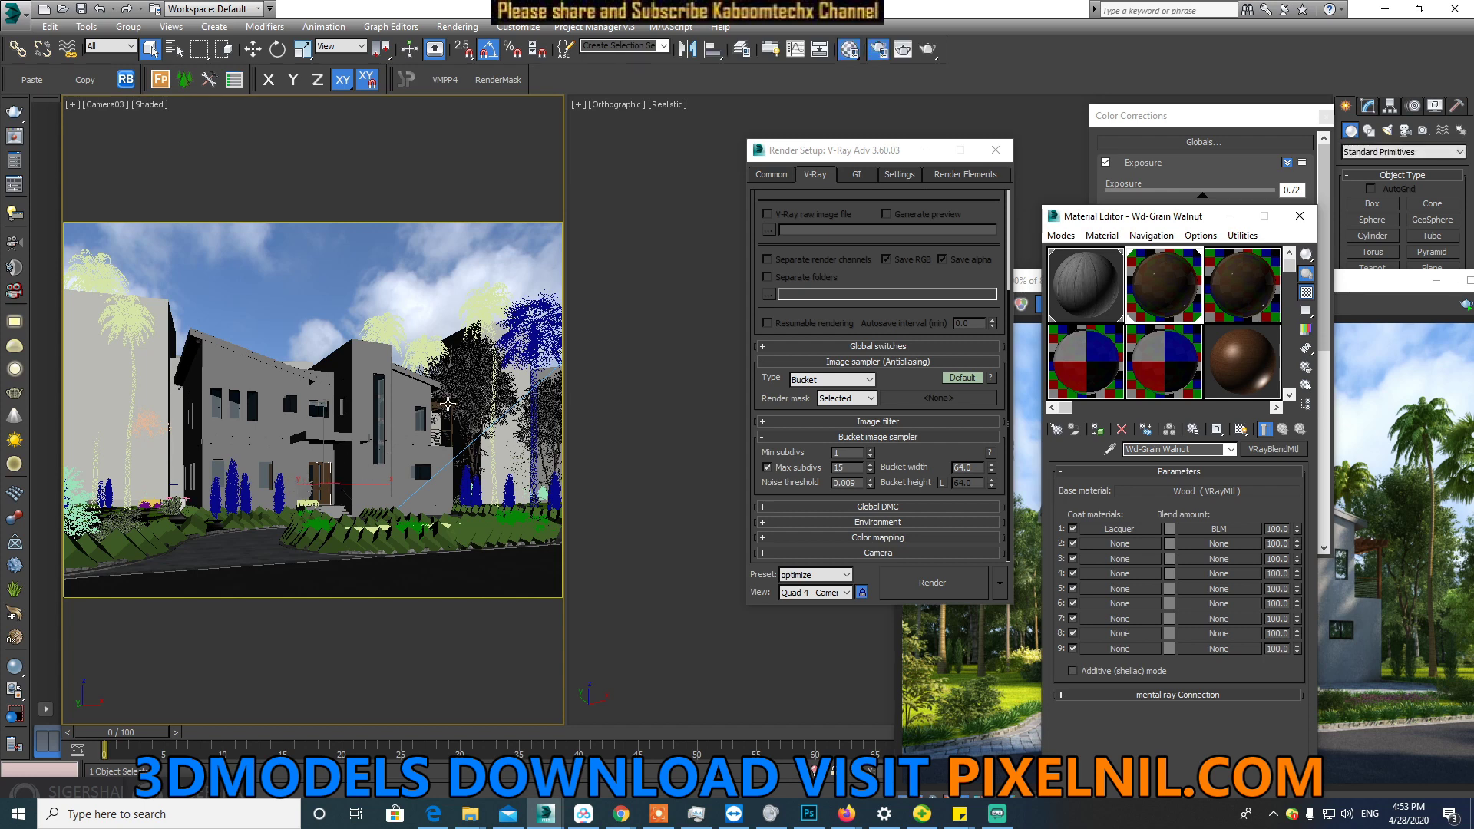
{"action": "left_click", "coordinate": [447, 403], "text": "ctrl"}
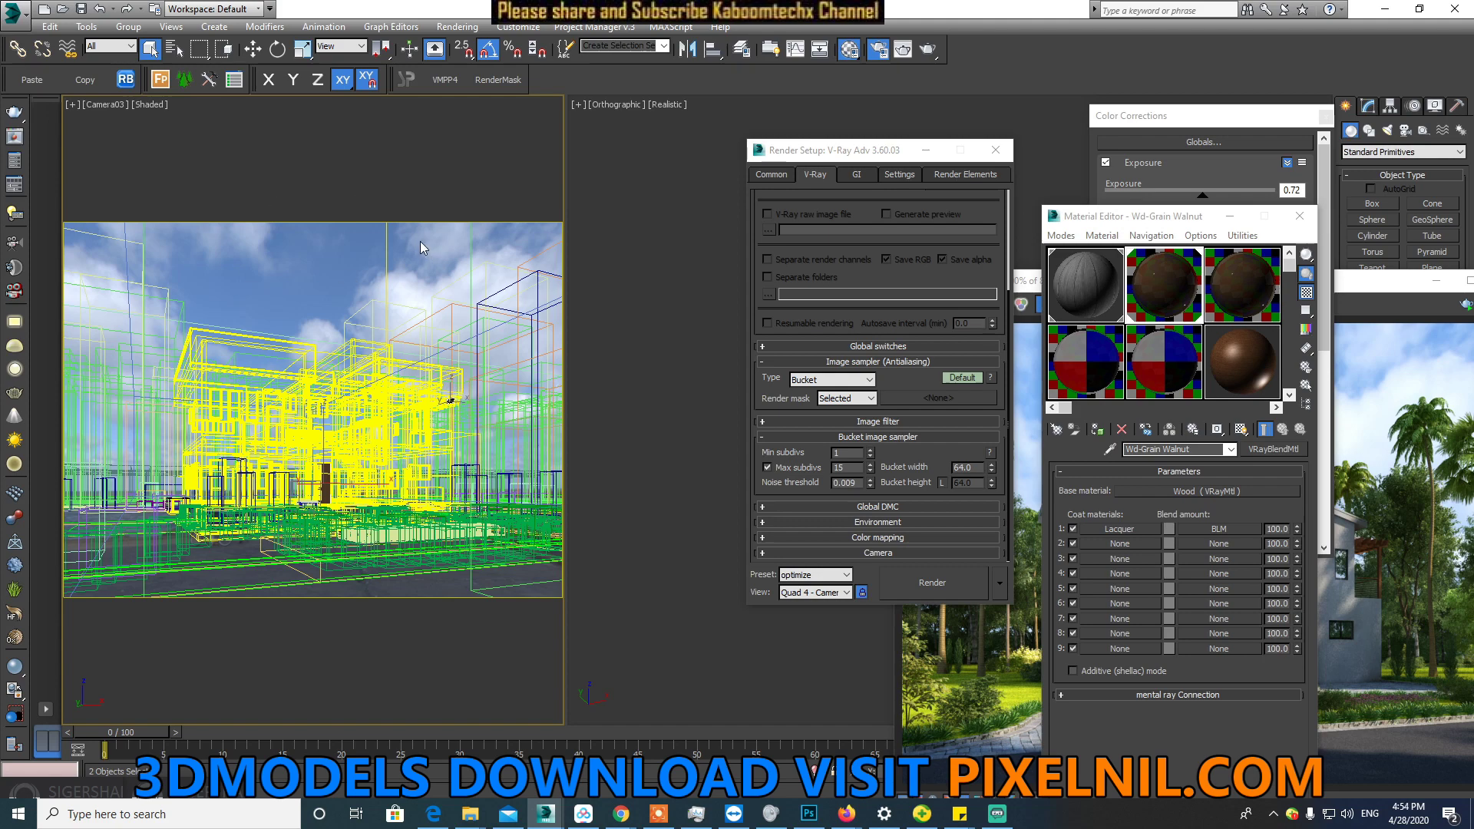
Step: Maximize the camera viewport and rearrange the render settings, frame buffer and material editor
{"action": "key", "text": "alt+w"}
{"action": "left_click_drag", "start_coordinate": [799, 153], "coordinate": [85, 145]}
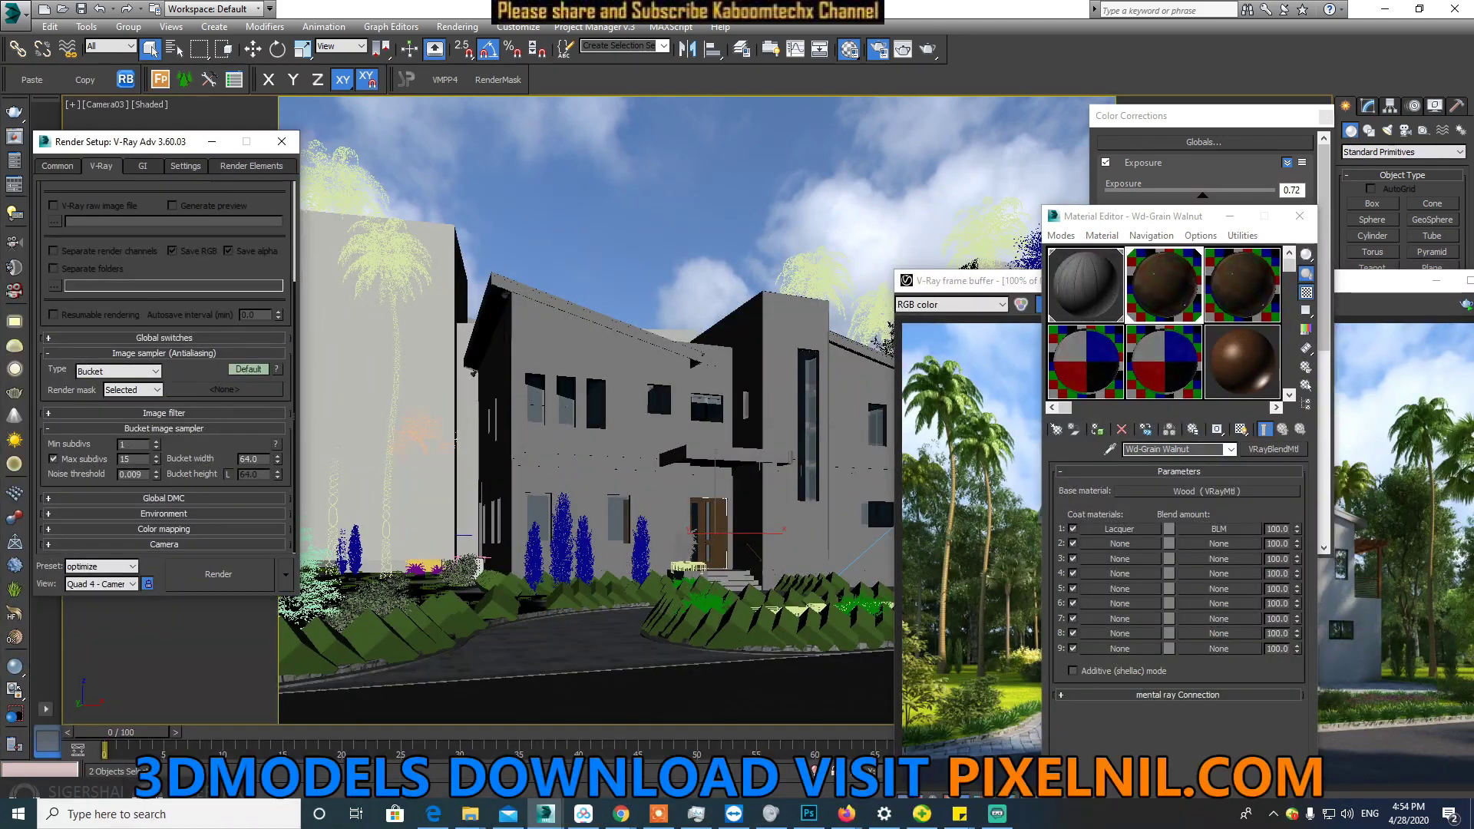
{"action": "left_click_drag", "start_coordinate": [996, 280], "coordinate": [222, 162]}
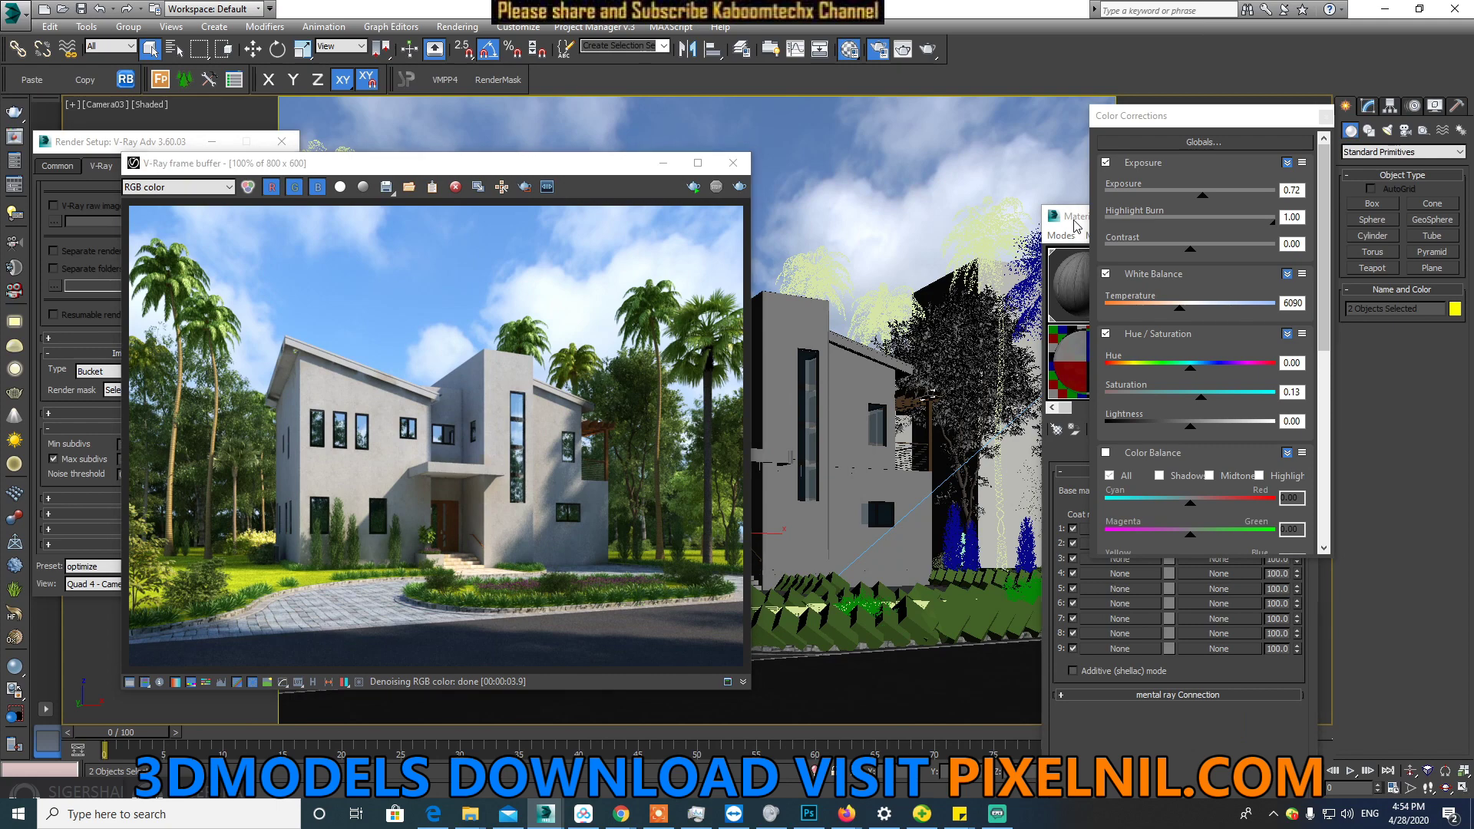
{"action": "left_click_drag", "start_coordinate": [1083, 215], "coordinate": [85, 244]}
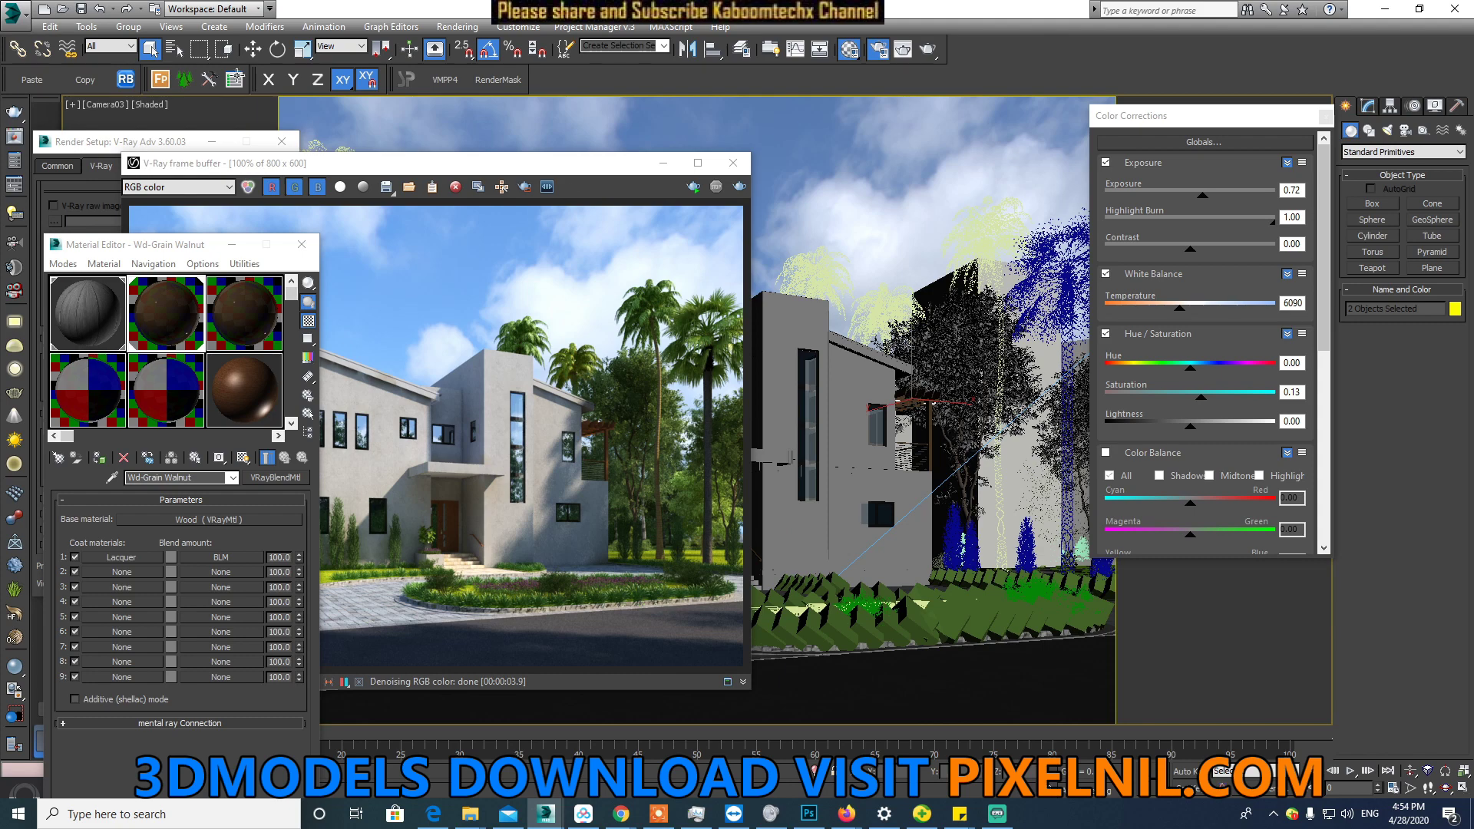
Step: Open the group, select the front door, and isolate it briefly to check the selection
{"action": "left_click", "coordinate": [136, 30]}
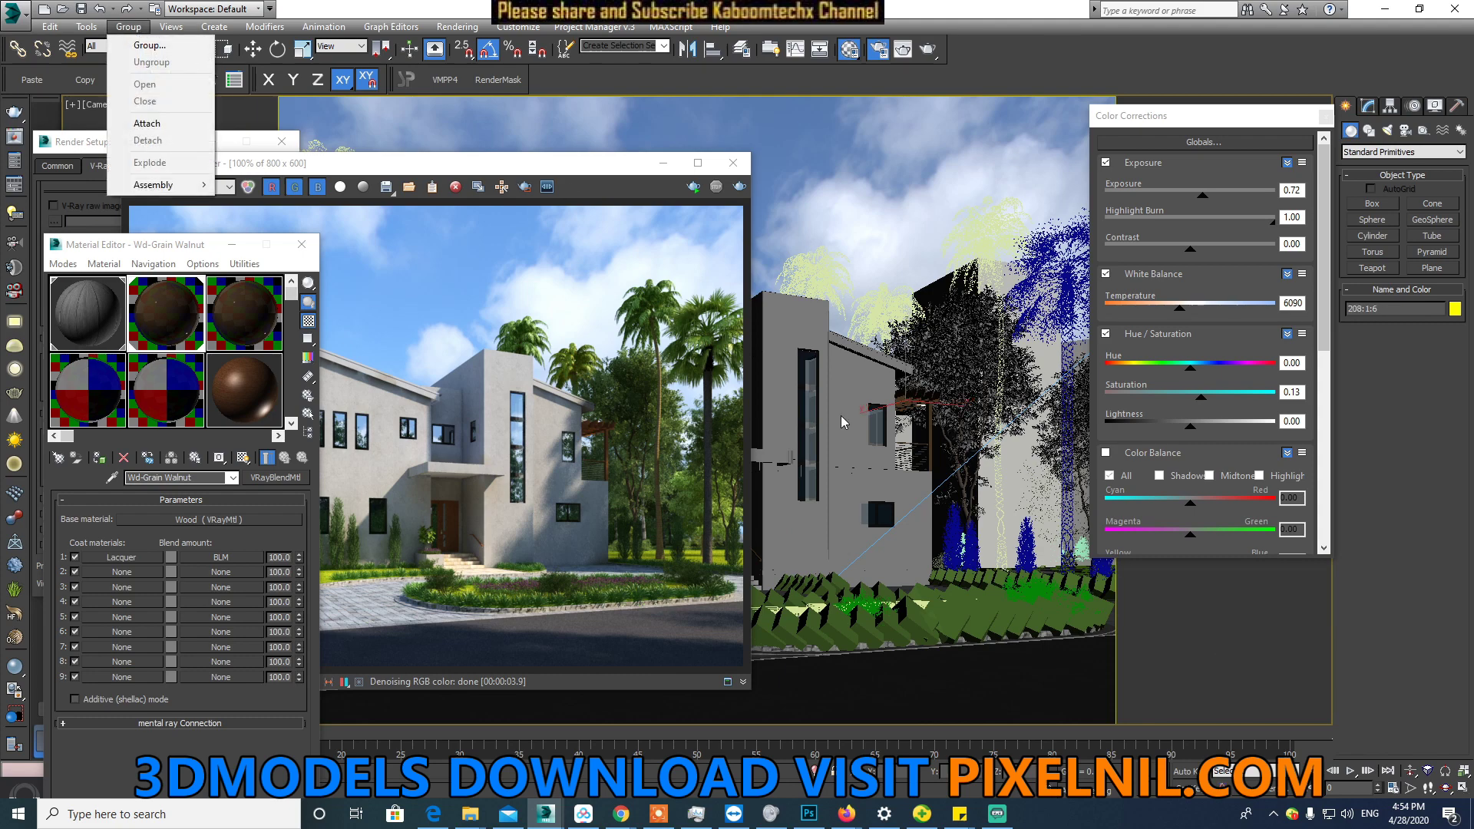
{"action": "left_click", "coordinate": [665, 163]}
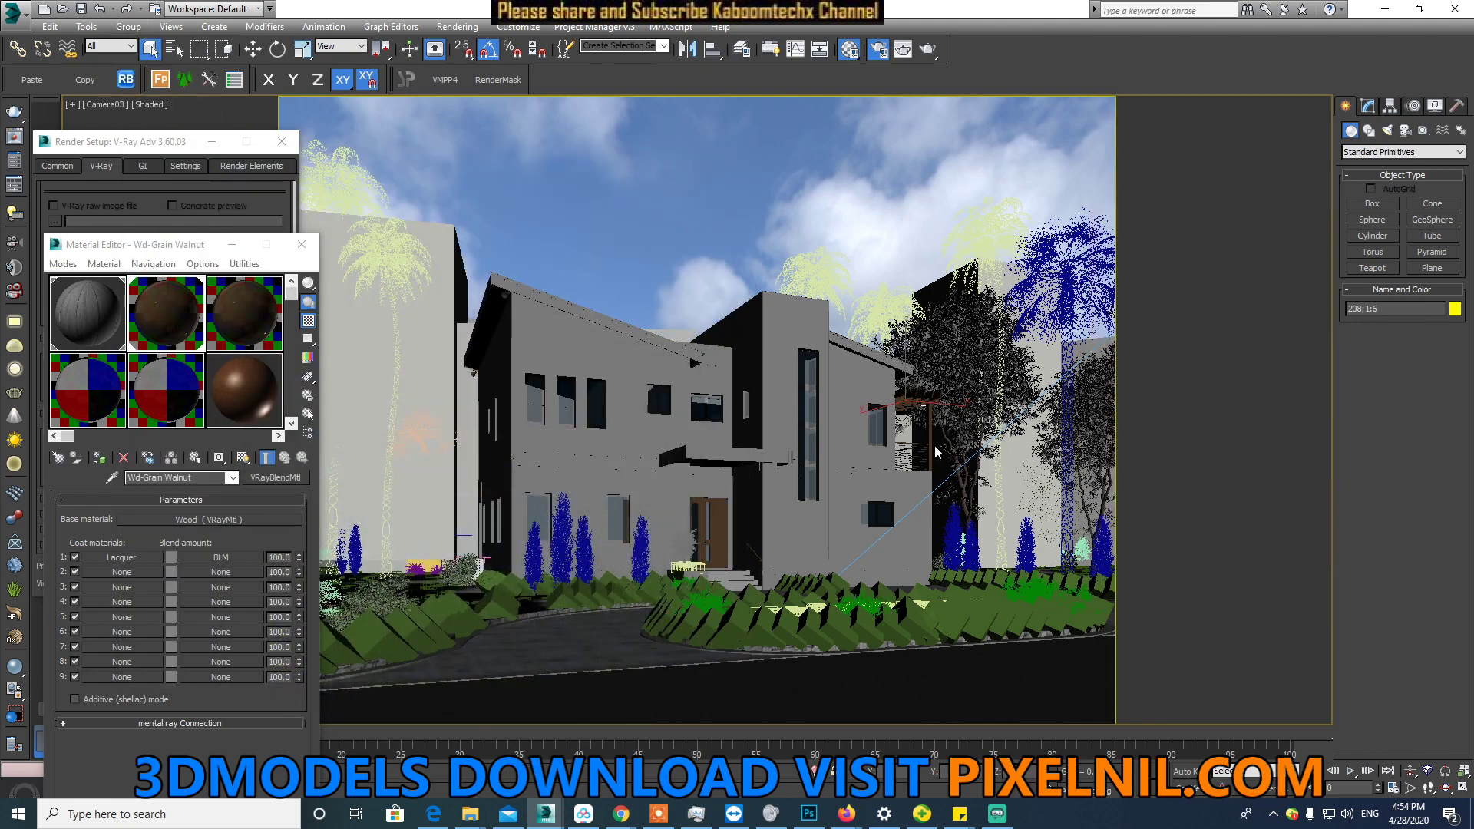
{"action": "left_click", "coordinate": [716, 533]}
{"action": "key", "text": "alt+q"}
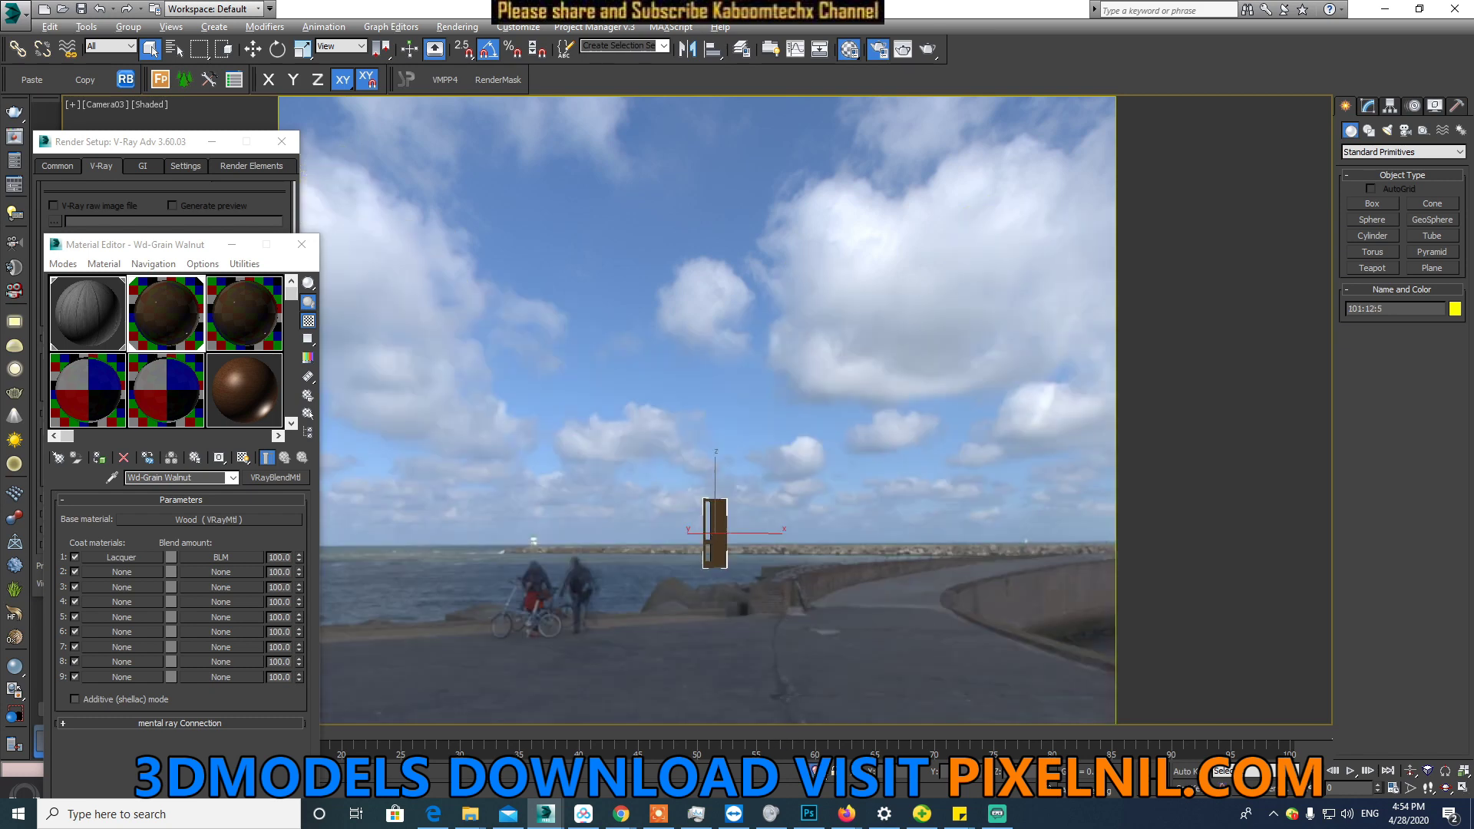
{"action": "key", "text": "alt+q"}
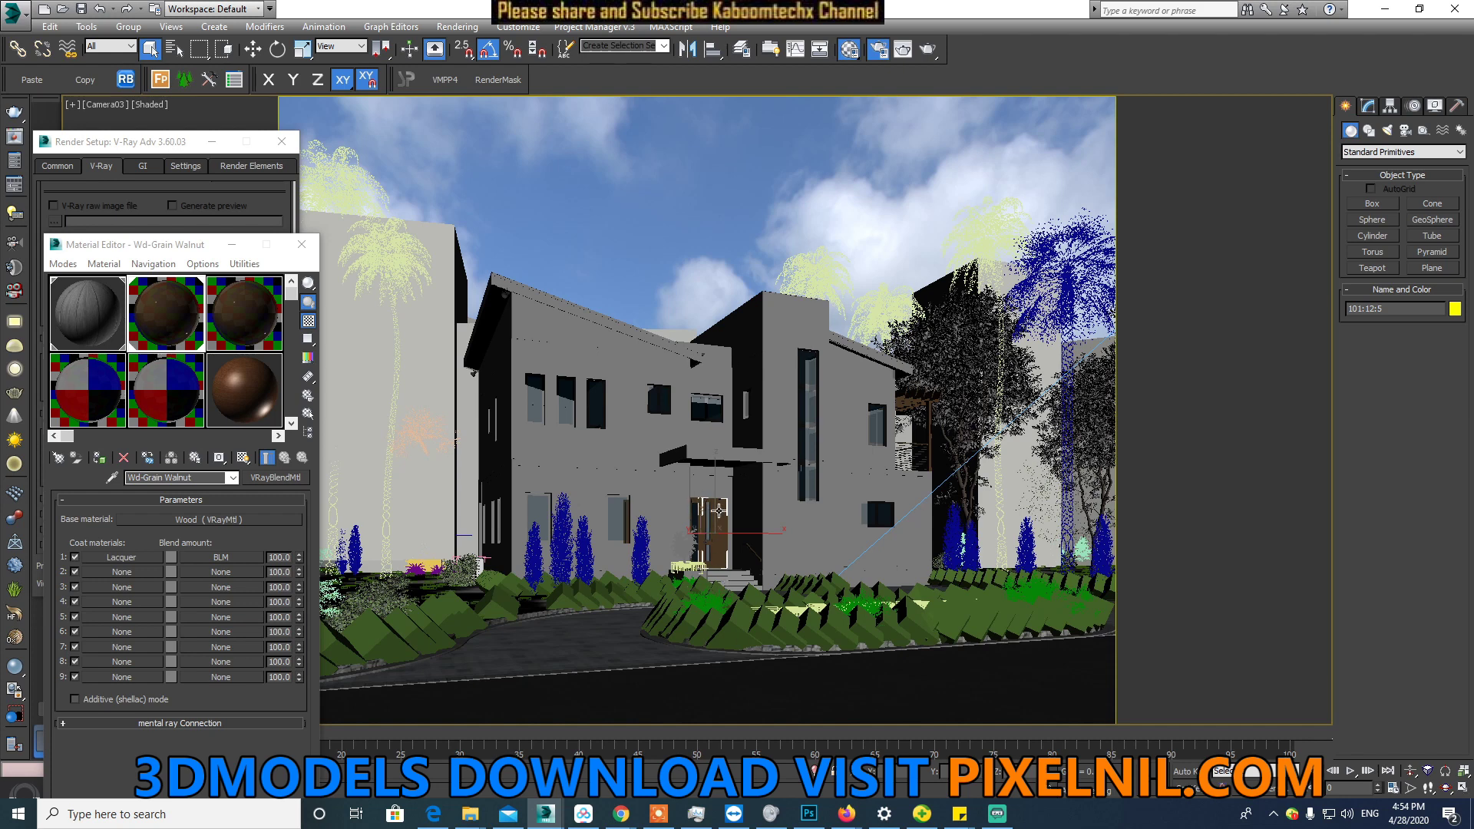
Step: Zoom in on the door in a perspective view and select all its parts
{"action": "key", "text": "p"}
{"action": "key", "text": "z"}
{"action": "middle_click_drag", "start_coordinate": [681, 498], "coordinate": [638, 443], "text": "alt"}
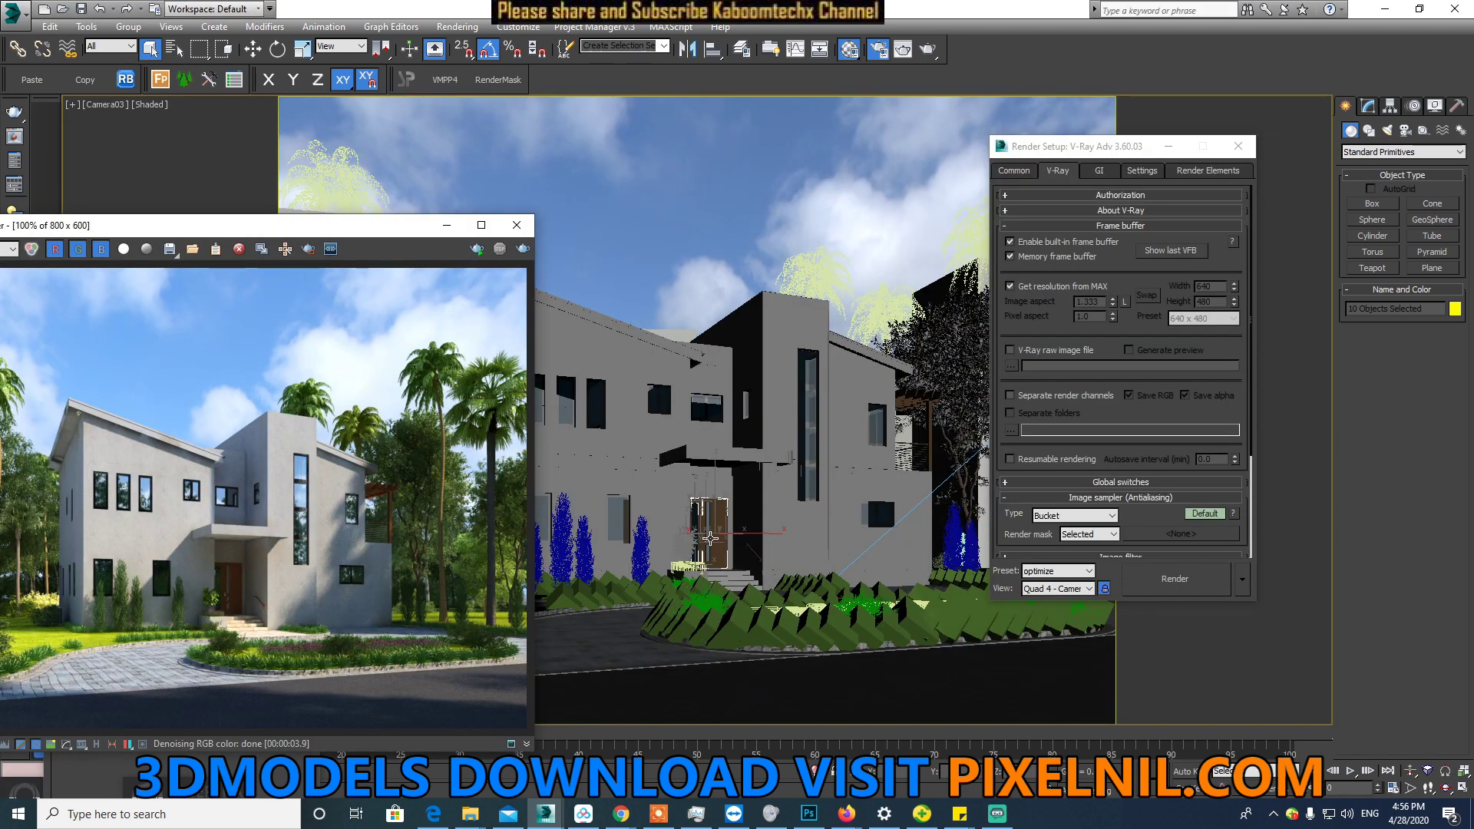
Step: Bring the V-Ray render settings forward and move the frame buffer window up and right
{"action": "left_click", "coordinate": [1149, 398]}
{"action": "left_click_drag", "start_coordinate": [1149, 399], "coordinate": [1145, 296]}
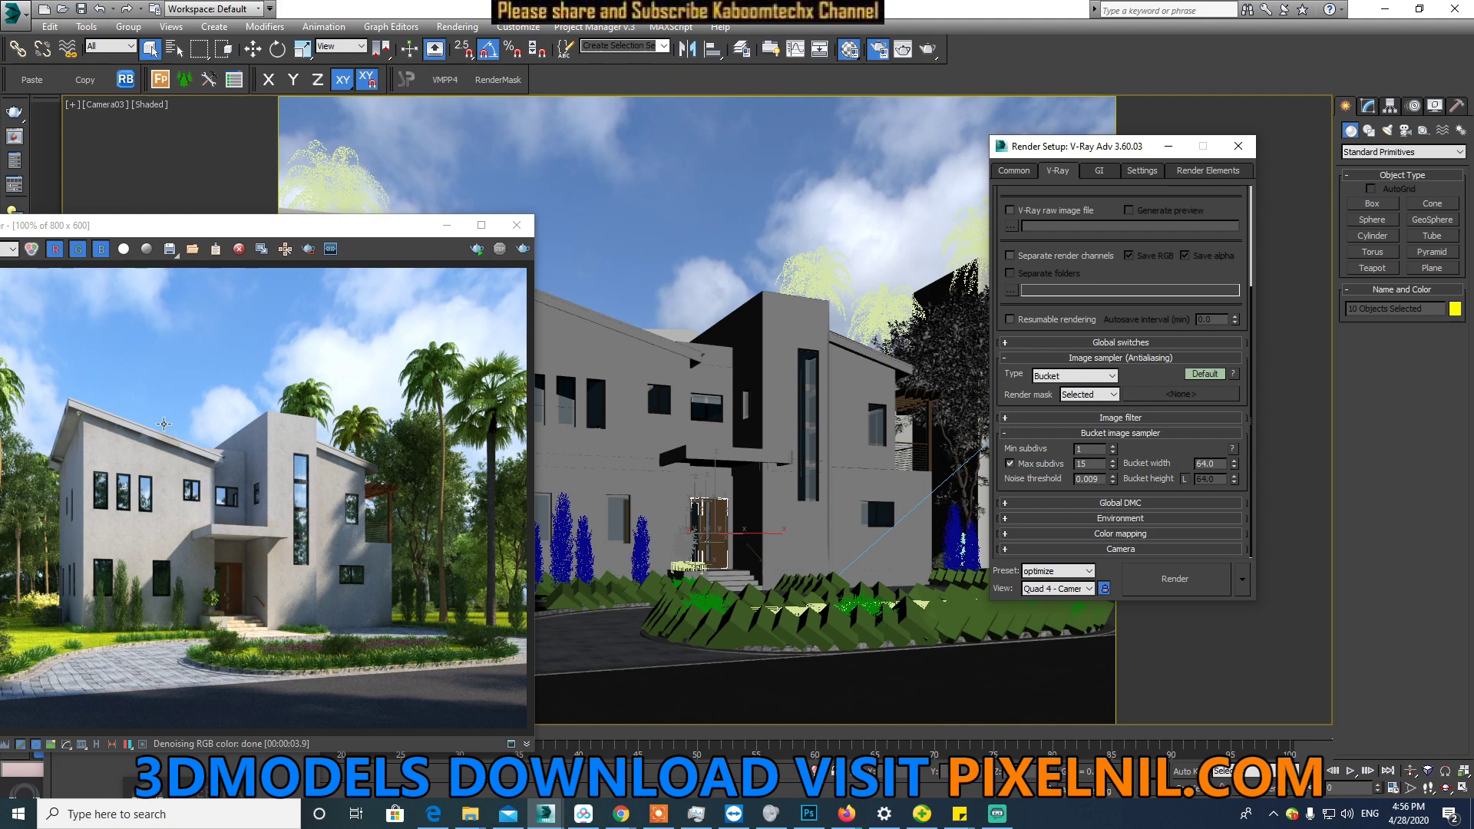
{"action": "left_click_drag", "start_coordinate": [271, 230], "coordinate": [440, 182]}
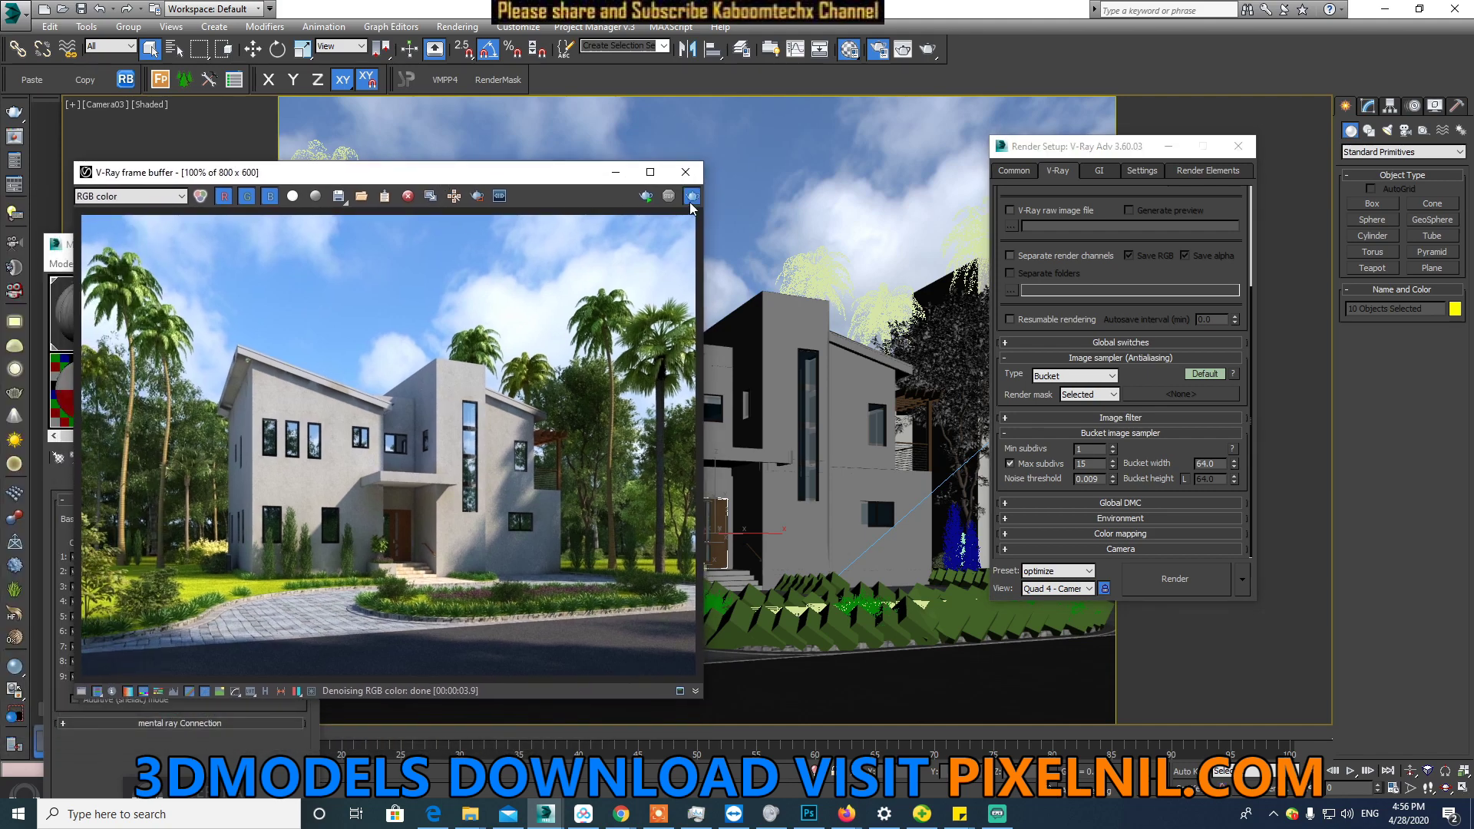
Step: Render only the selected front door with the Selected mask, then zoom in to inspect it
{"action": "left_click", "coordinate": [691, 197]}
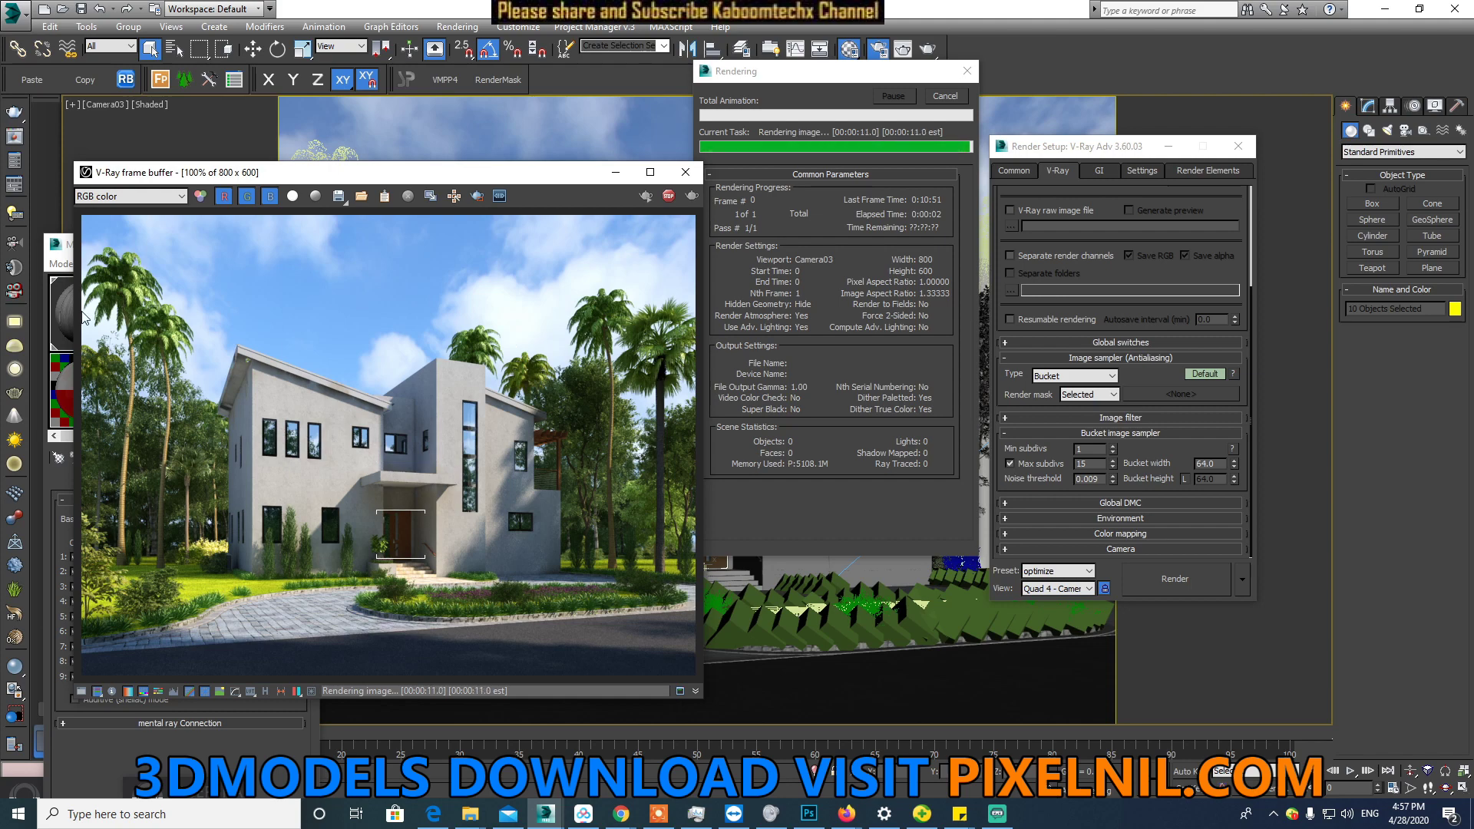
{"action": "scroll", "coordinate": [413, 566], "scroll_direction": "up", "scroll_amount": 2}
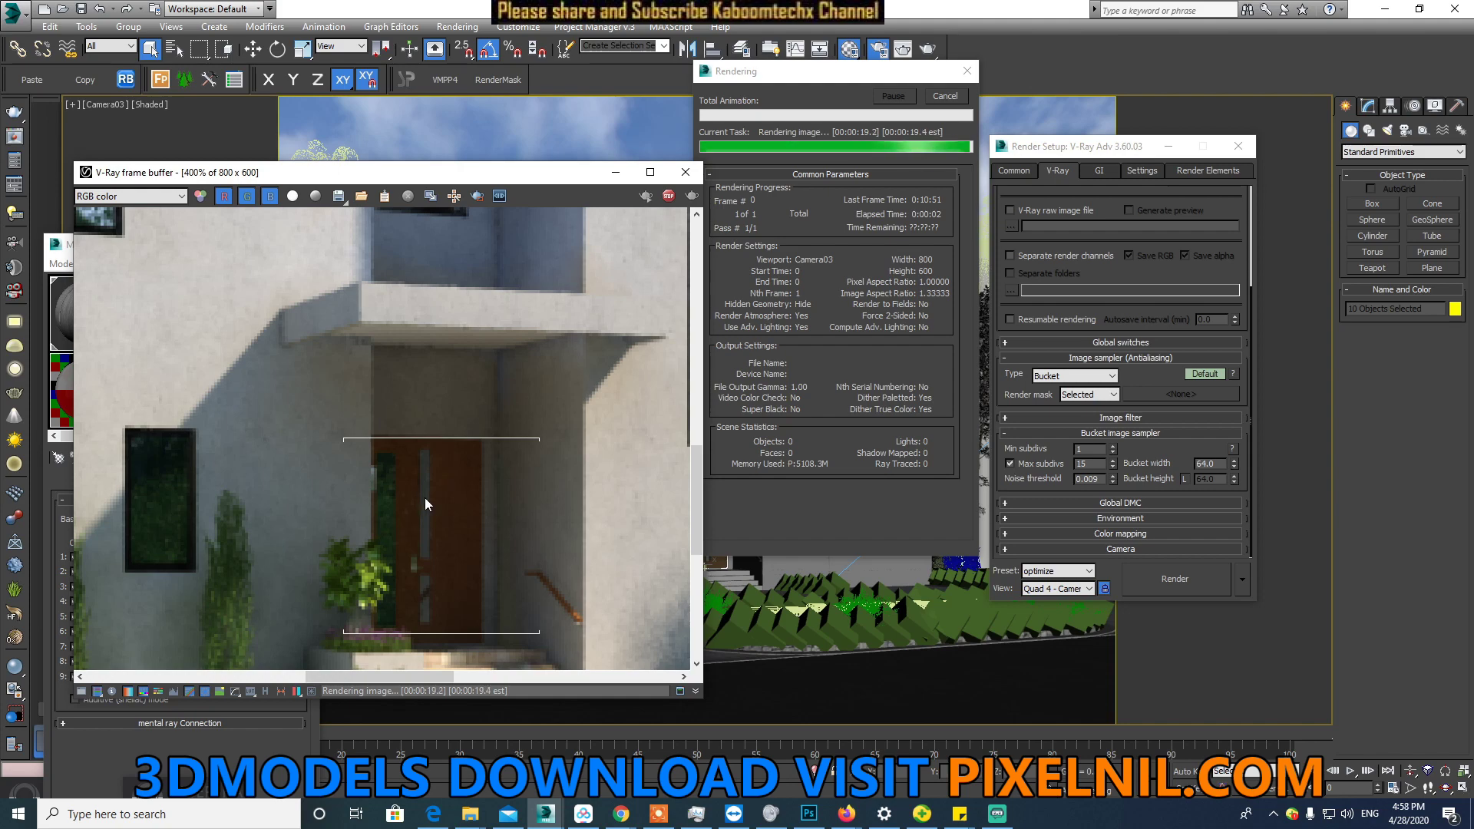
{"action": "scroll", "coordinate": [422, 485], "scroll_direction": "down", "scroll_amount": 2}
{"action": "scroll", "coordinate": [422, 485], "scroll_direction": "down", "scroll_amount": 1}
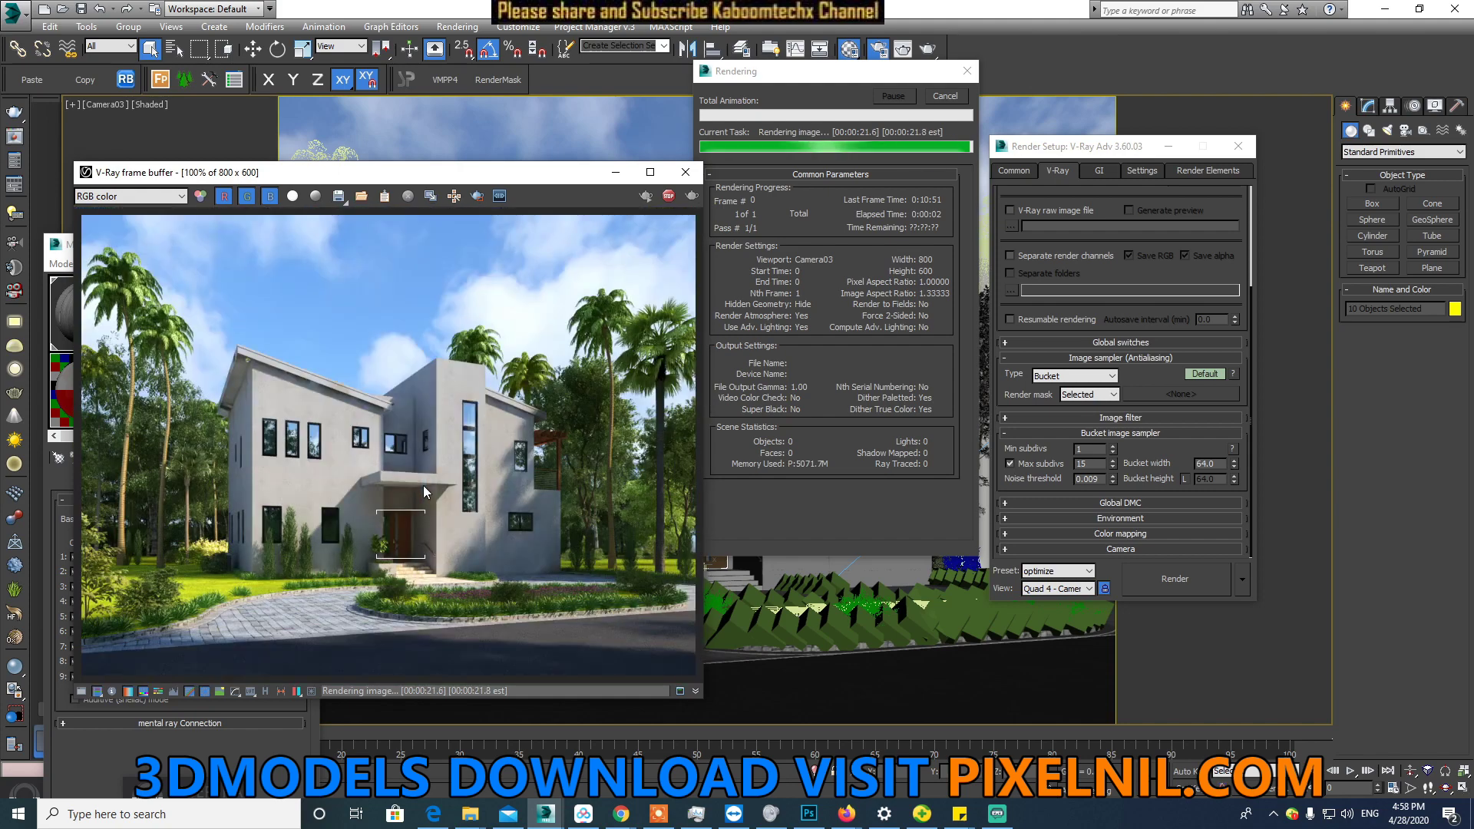
{"action": "scroll", "coordinate": [422, 485], "scroll_direction": "up", "scroll_amount": 1}
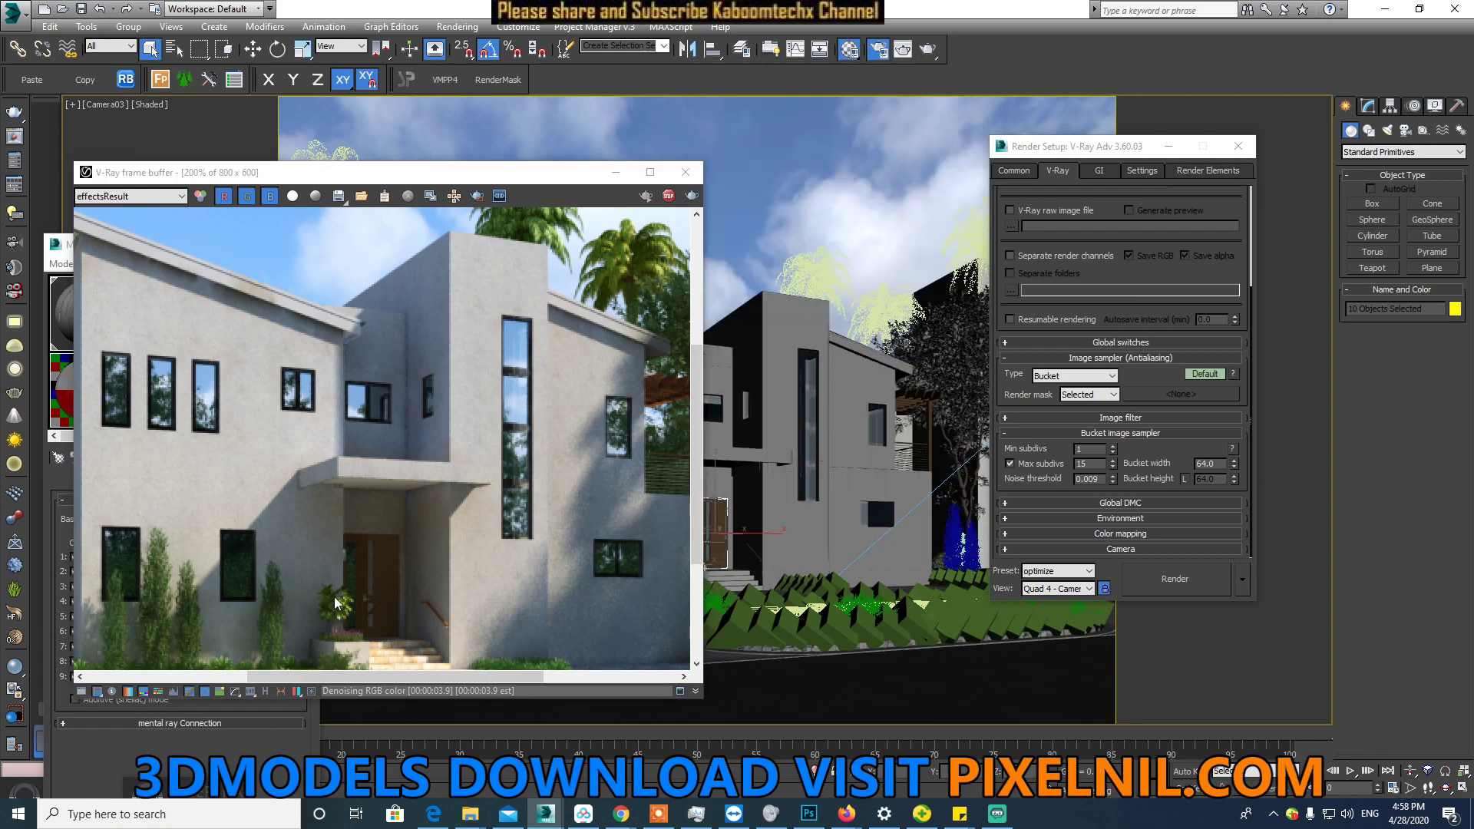
Step: Reset the frame buffer to 100% and place the render history window beside it
{"action": "double_click", "coordinate": [326, 629]}
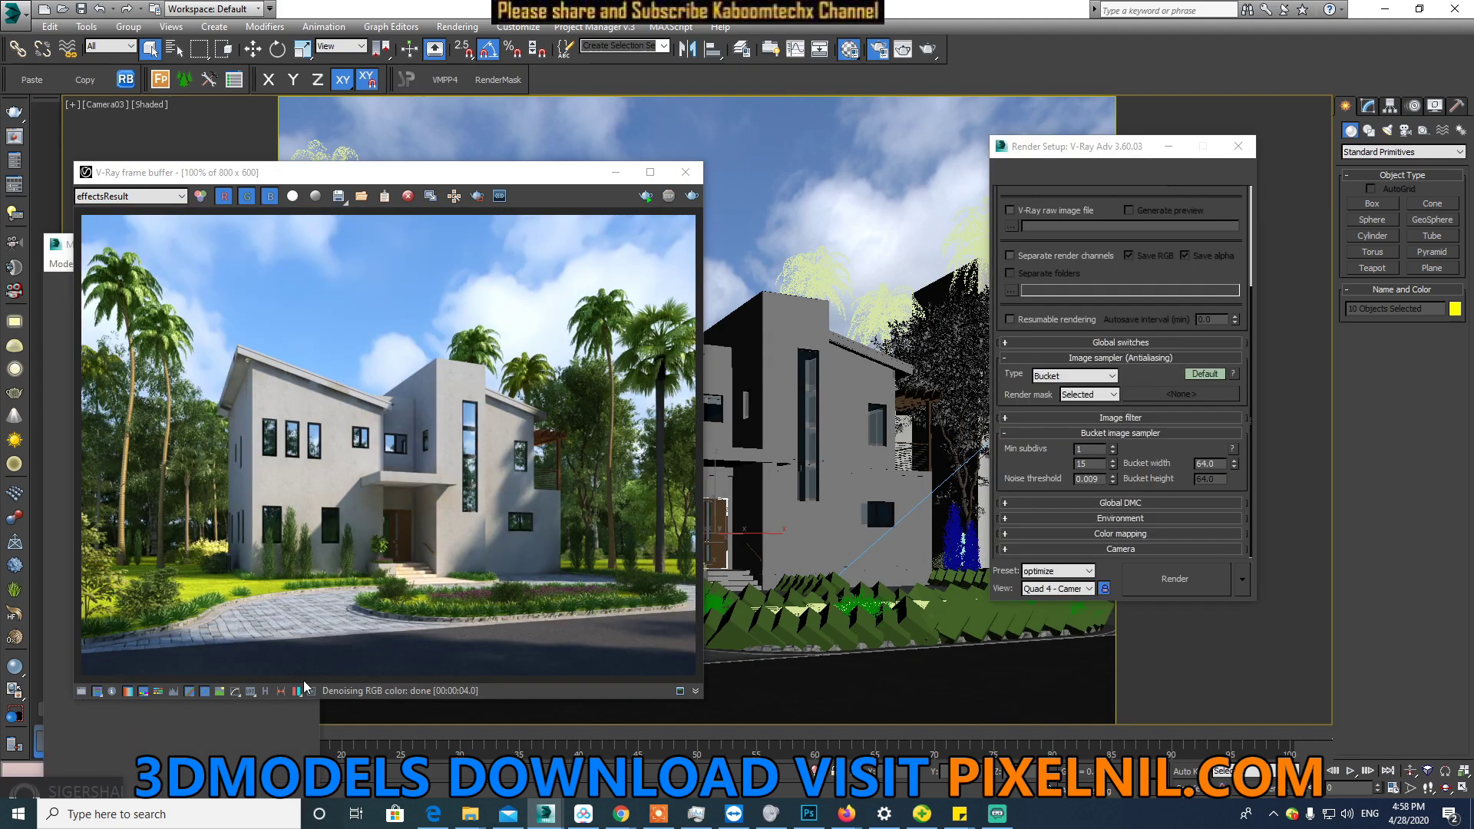
{"action": "left_click", "coordinate": [265, 691]}
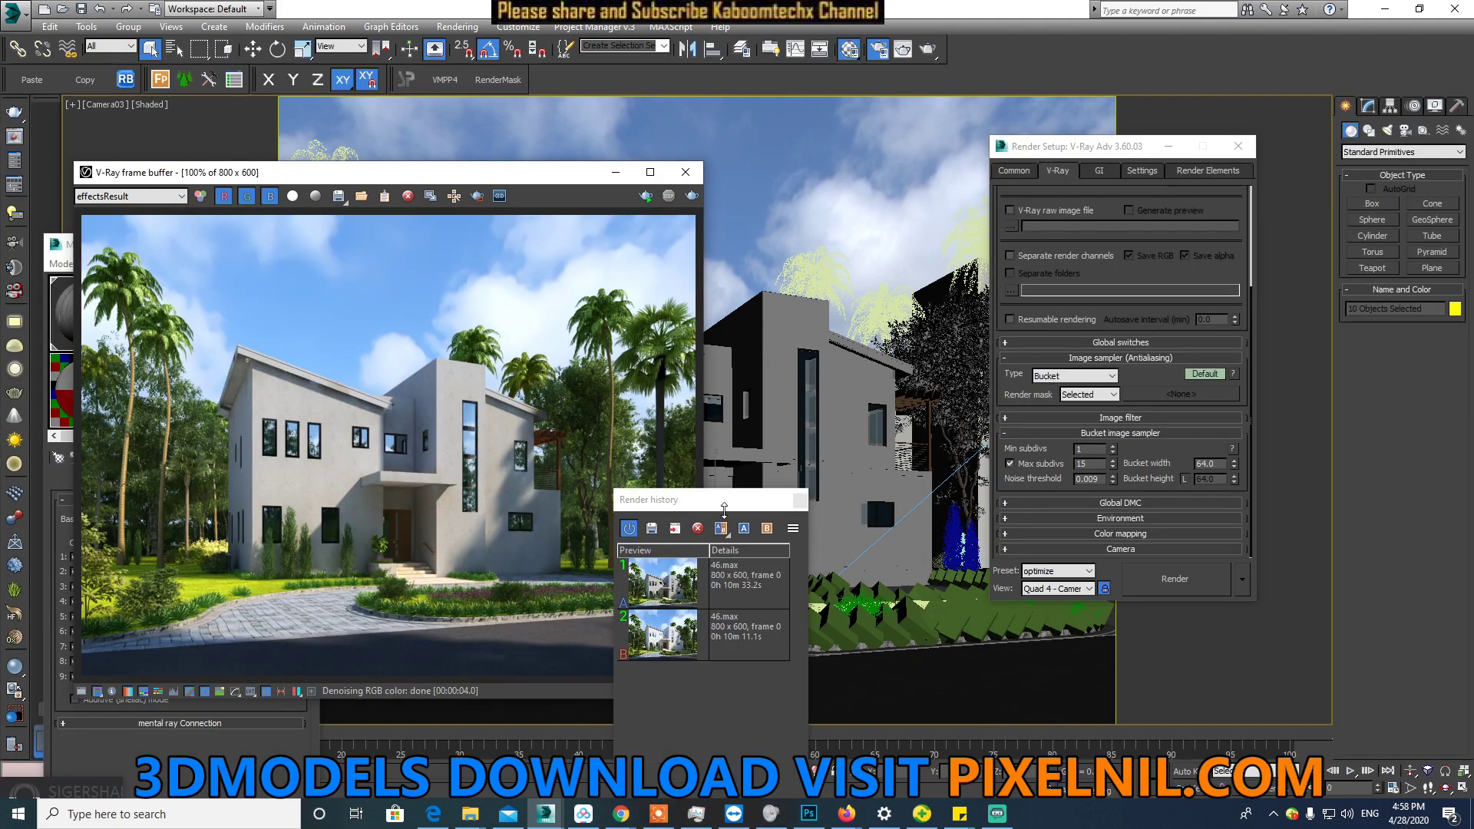
{"action": "mouse_move", "coordinate": [701, 504]}
{"action": "left_mouse_down"}
{"action": "mouse_move", "coordinate": [925, 196]}
{"action": "mouse_move", "coordinate": [820, 195]}
{"action": "left_mouse_up"}
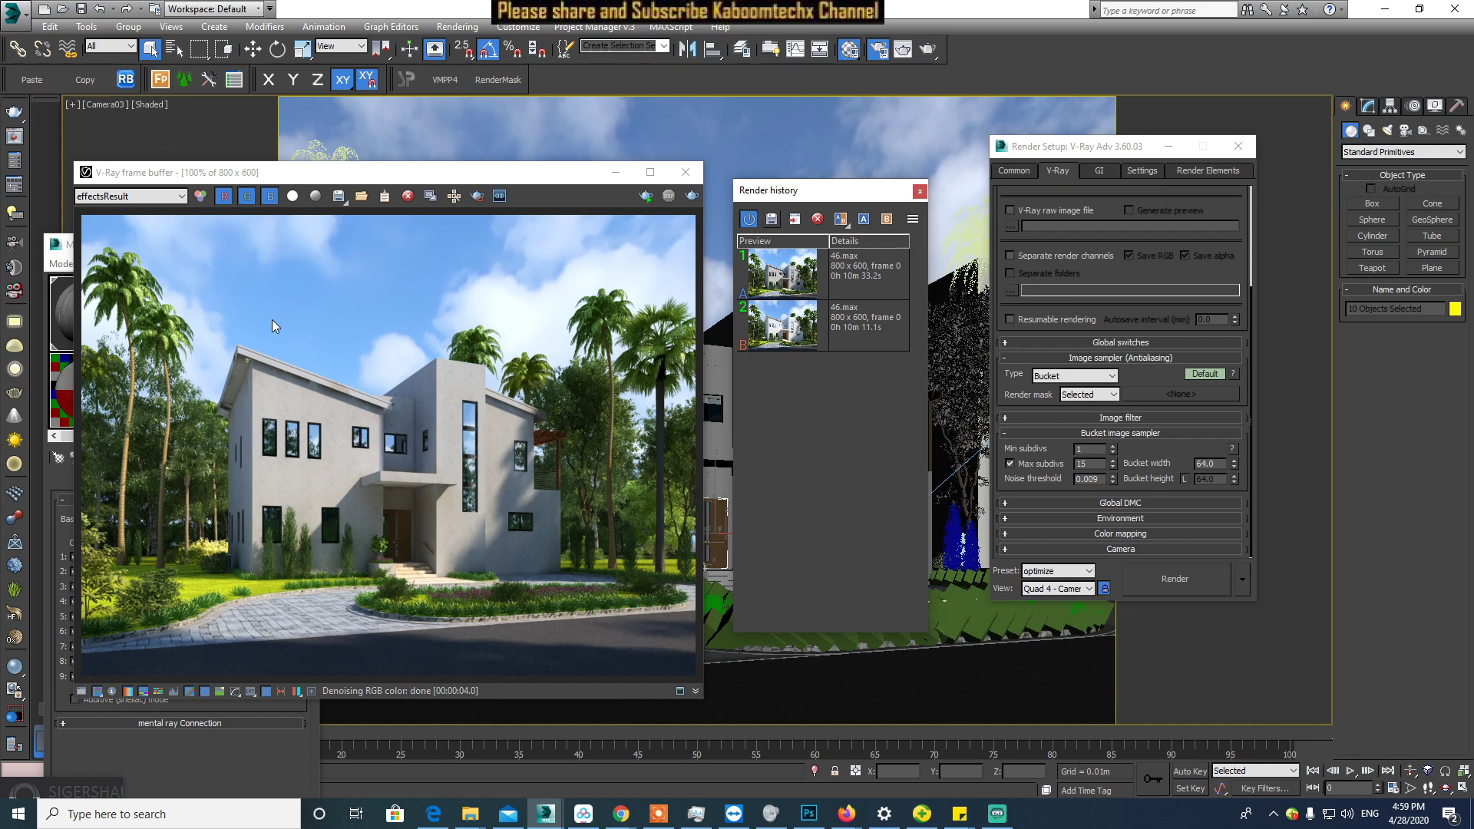
Step: Save the door render to history and set the newest and an earlier render for A/B compare
{"action": "left_click", "coordinate": [771, 220]}
{"action": "left_click", "coordinate": [830, 281]}
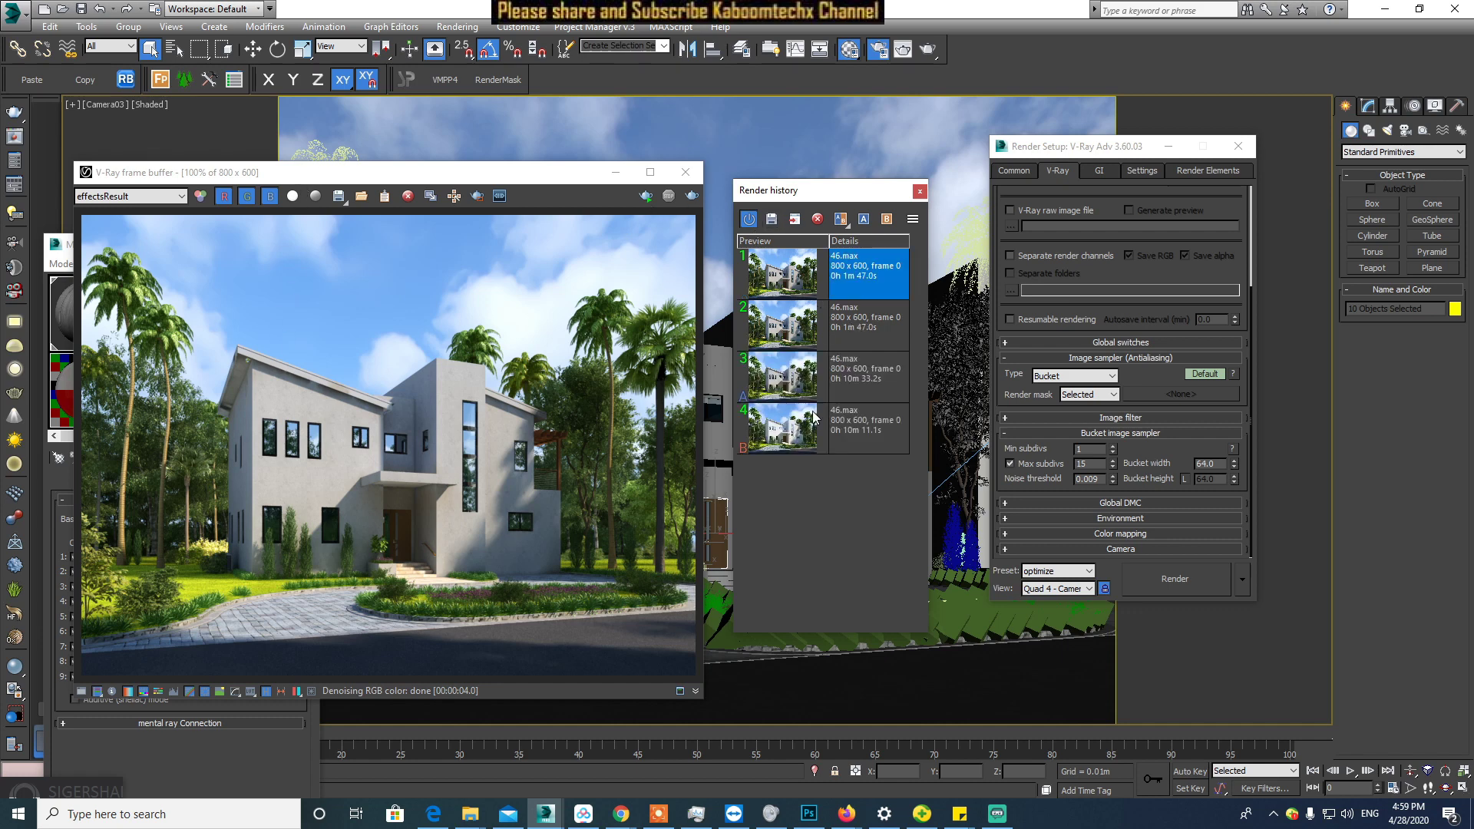
{"action": "left_click", "coordinate": [860, 340]}
Step: Sweep the compare split across the zoomed-in door, reset the zoom, and minimize the VFB
{"action": "left_click_drag", "start_coordinate": [421, 514], "coordinate": [433, 521]}
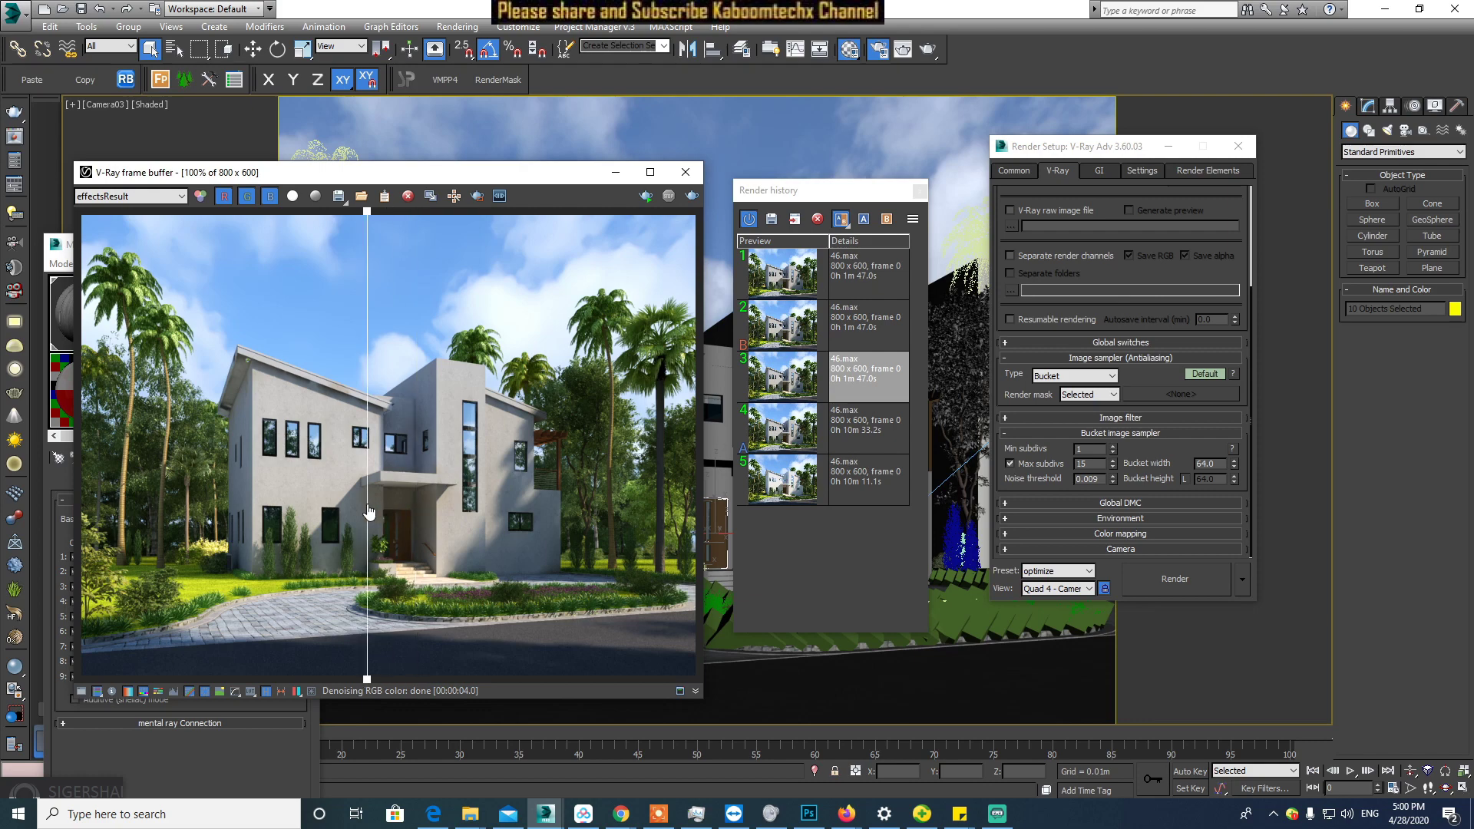
{"action": "scroll", "coordinate": [433, 520], "scroll_direction": "up", "scroll_amount": 3}
{"action": "left_click_drag", "start_coordinate": [424, 486], "coordinate": [201, 472]}
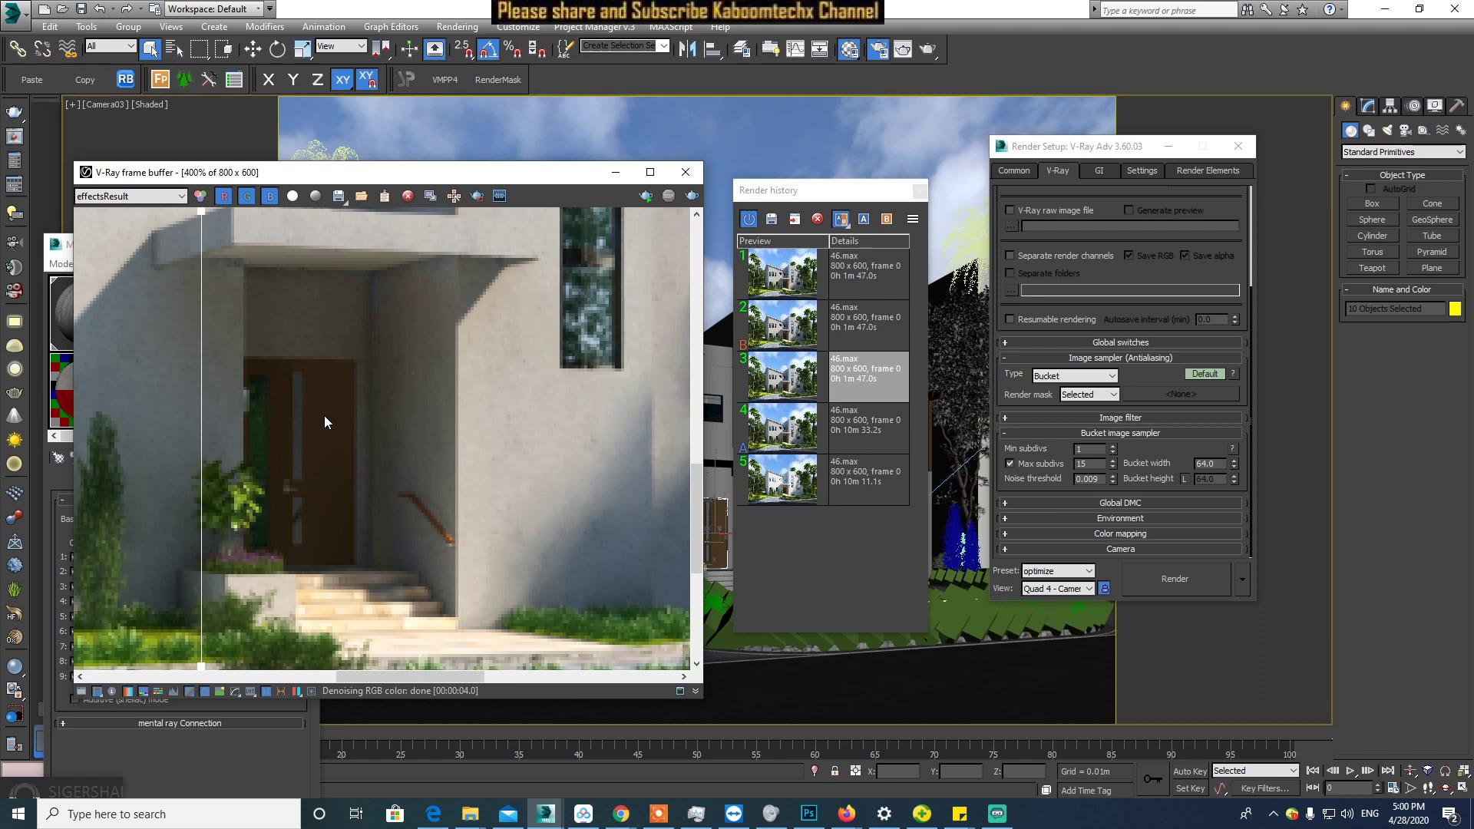
{"action": "mouse_move", "coordinate": [207, 417]}
{"action": "left_mouse_down"}
{"action": "mouse_move", "coordinate": [261, 439]}
{"action": "mouse_move", "coordinate": [602, 418]}
{"action": "mouse_move", "coordinate": [516, 434]}
{"action": "mouse_move", "coordinate": [207, 428]}
{"action": "mouse_move", "coordinate": [549, 458]}
{"action": "mouse_move", "coordinate": [288, 435]}
{"action": "mouse_move", "coordinate": [269, 454]}
{"action": "mouse_move", "coordinate": [417, 422]}
{"action": "mouse_move", "coordinate": [406, 424]}
{"action": "left_mouse_up"}
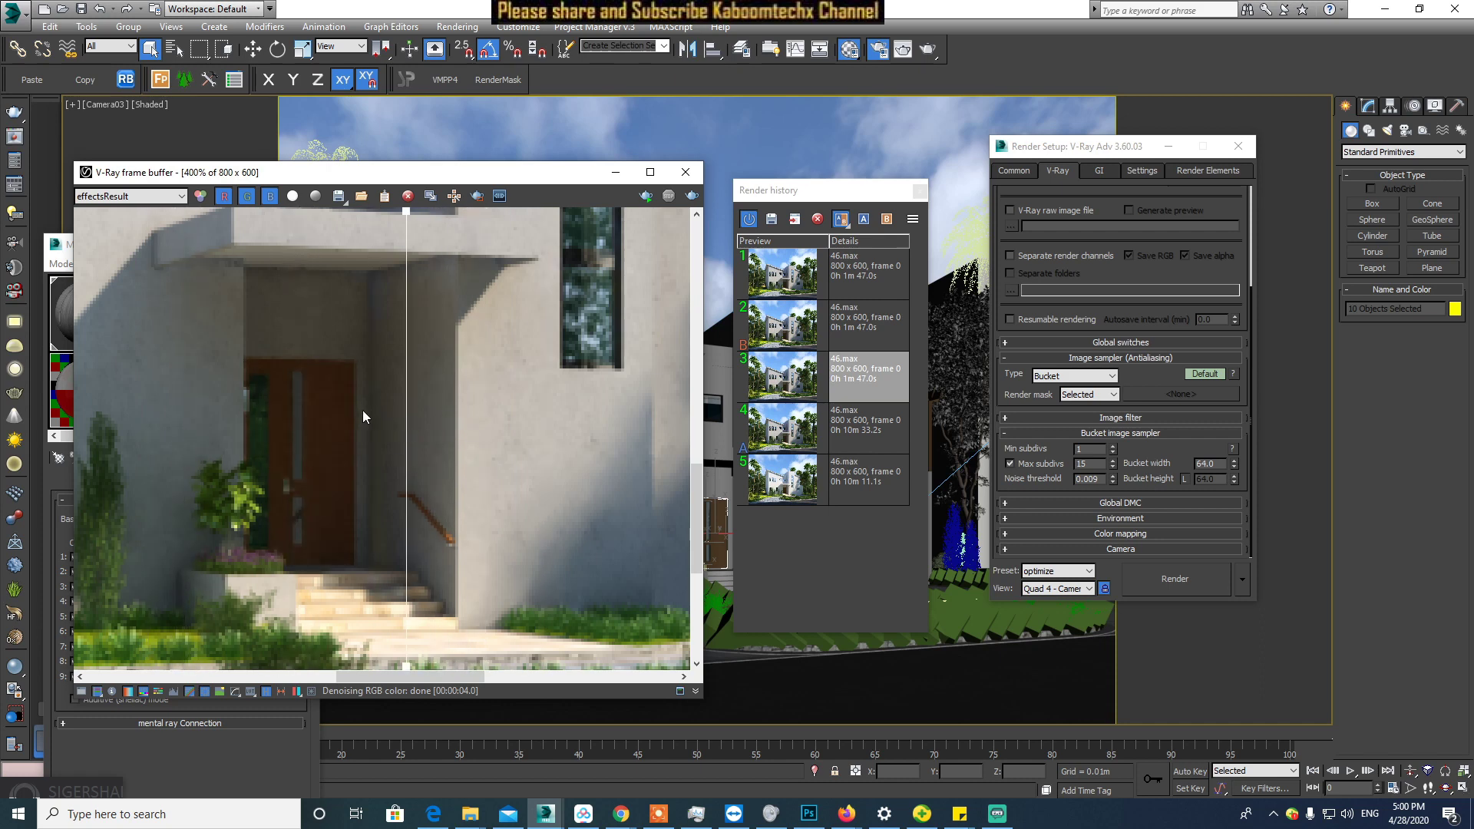
{"action": "double_click", "coordinate": [371, 405]}
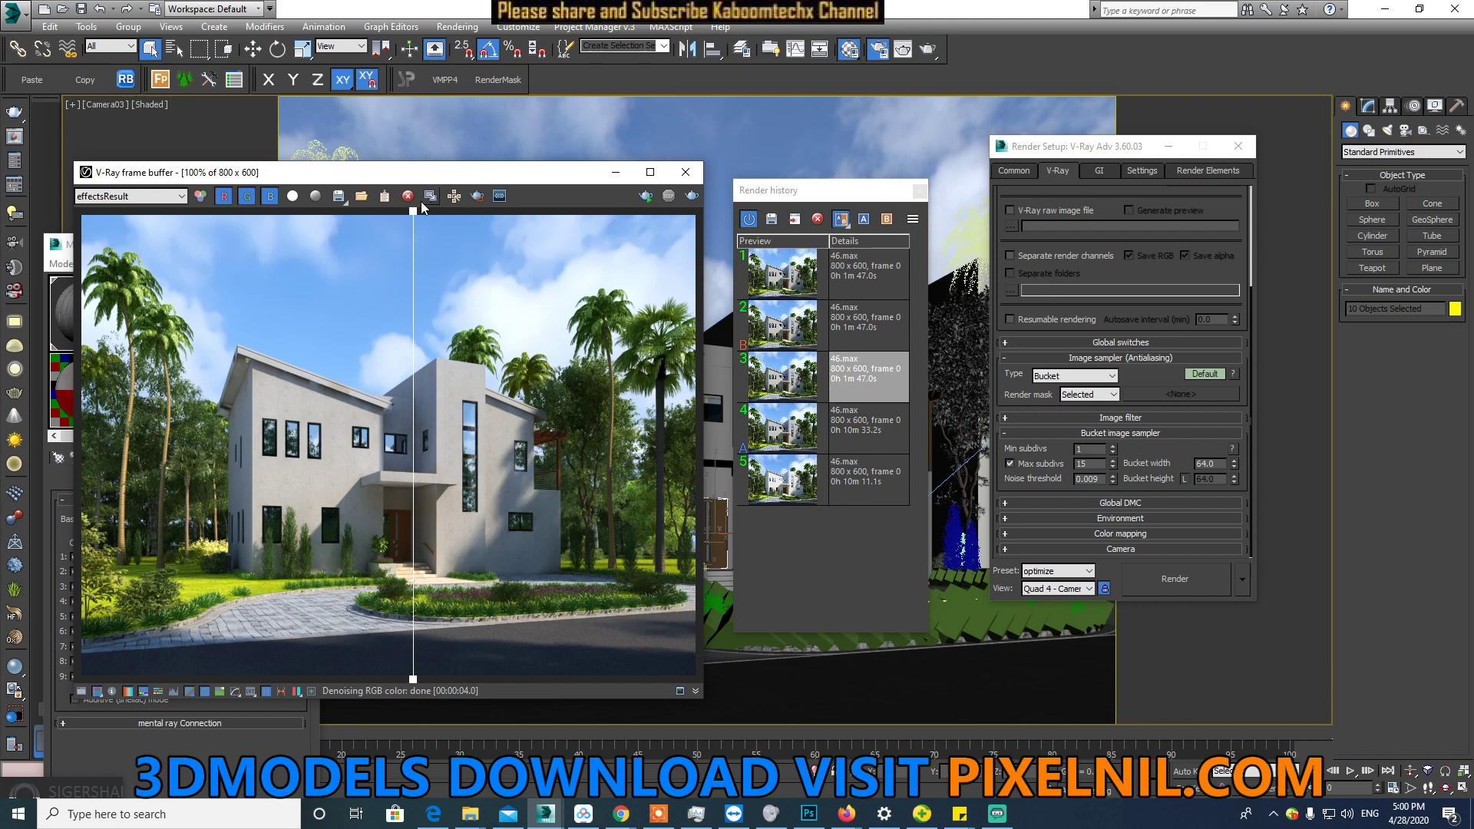
{"action": "left_click", "coordinate": [615, 179]}
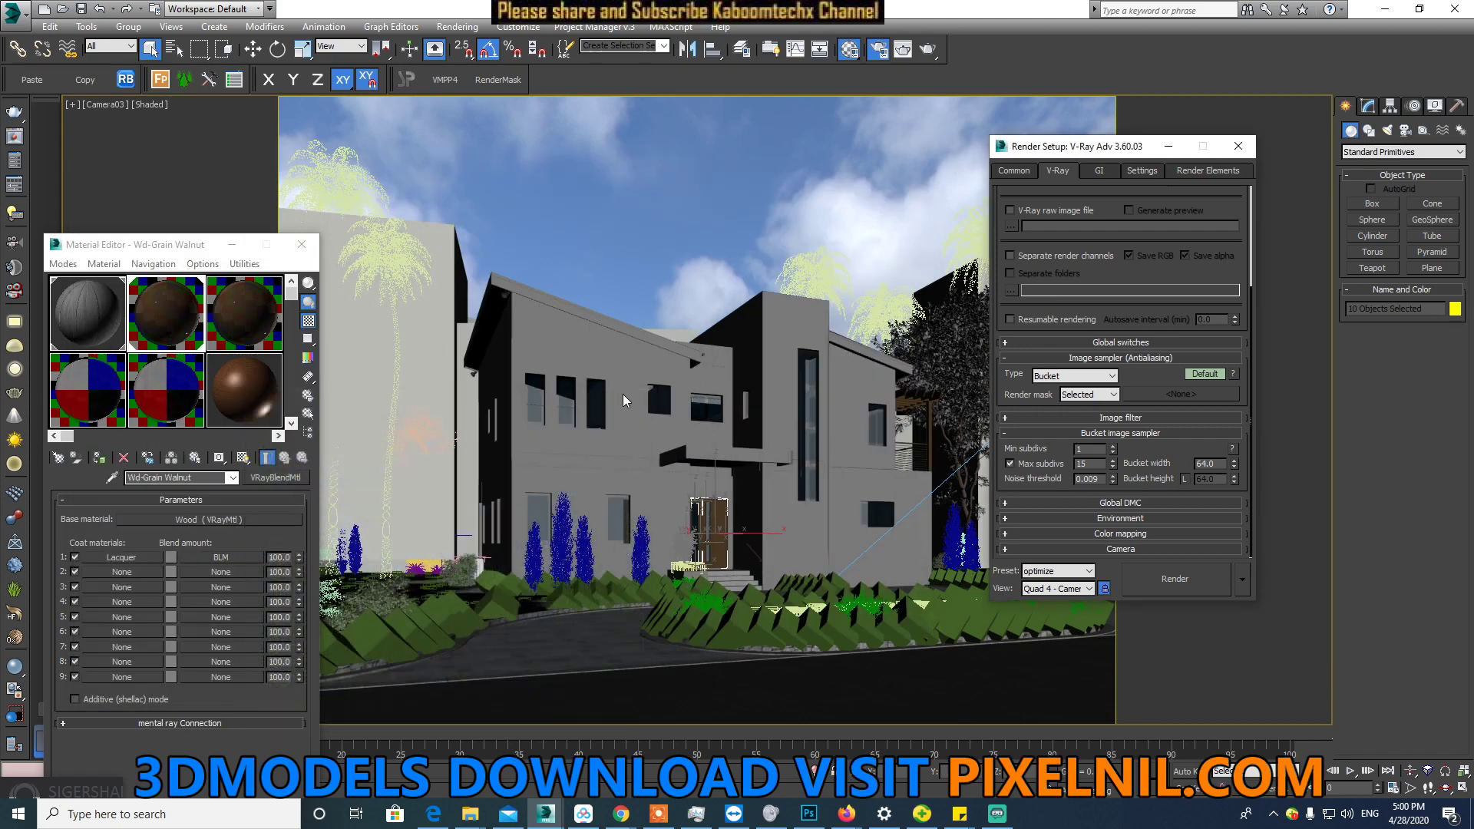
Step: Select a house window and open the V-Ray material presets library, moved further right
{"action": "left_click", "coordinate": [595, 395]}
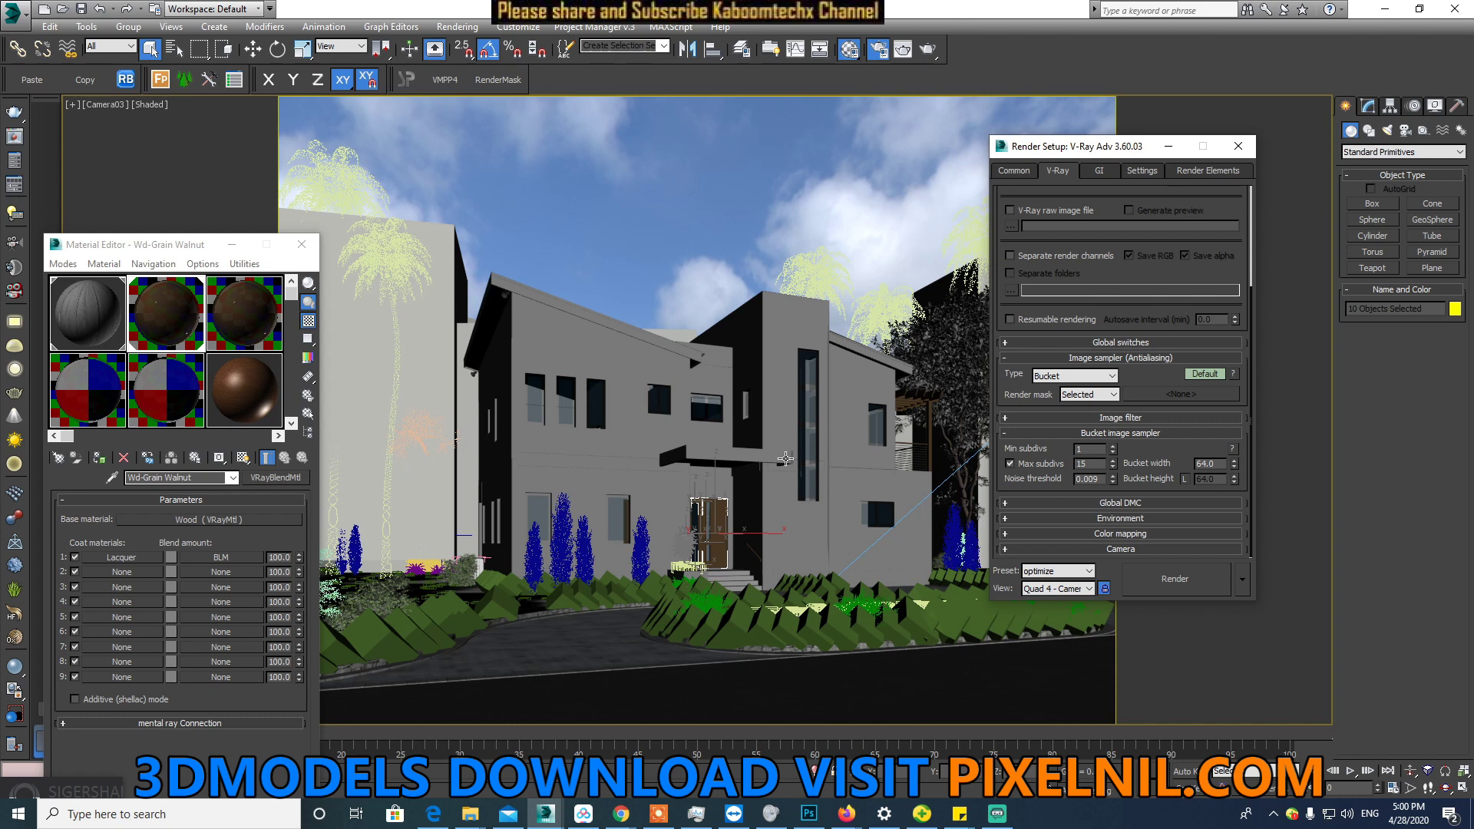
{"action": "left_click", "coordinate": [1116, 148]}
{"action": "left_click", "coordinate": [447, 79]}
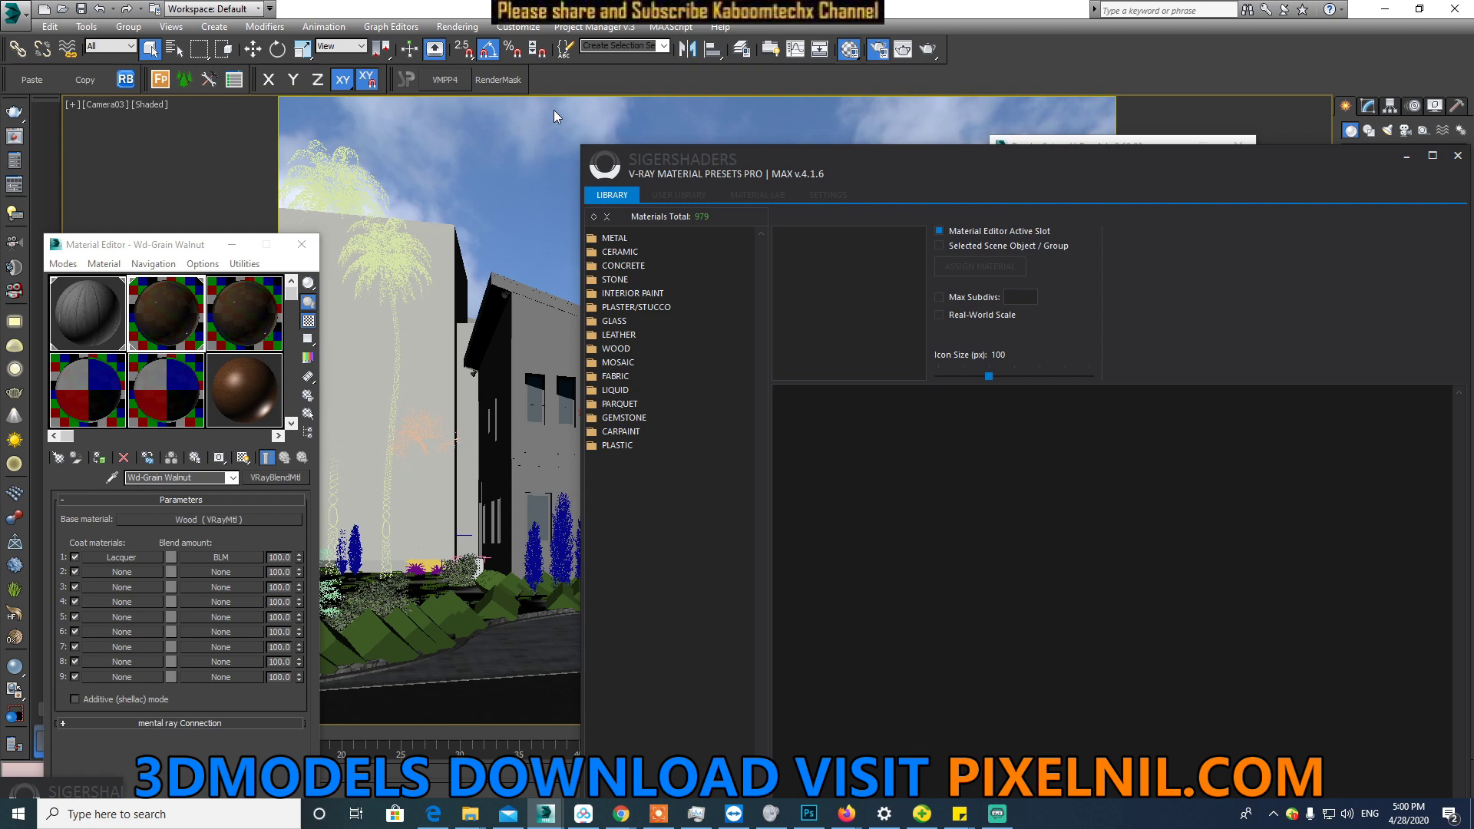
{"action": "left_click_drag", "start_coordinate": [732, 158], "coordinate": [907, 130]}
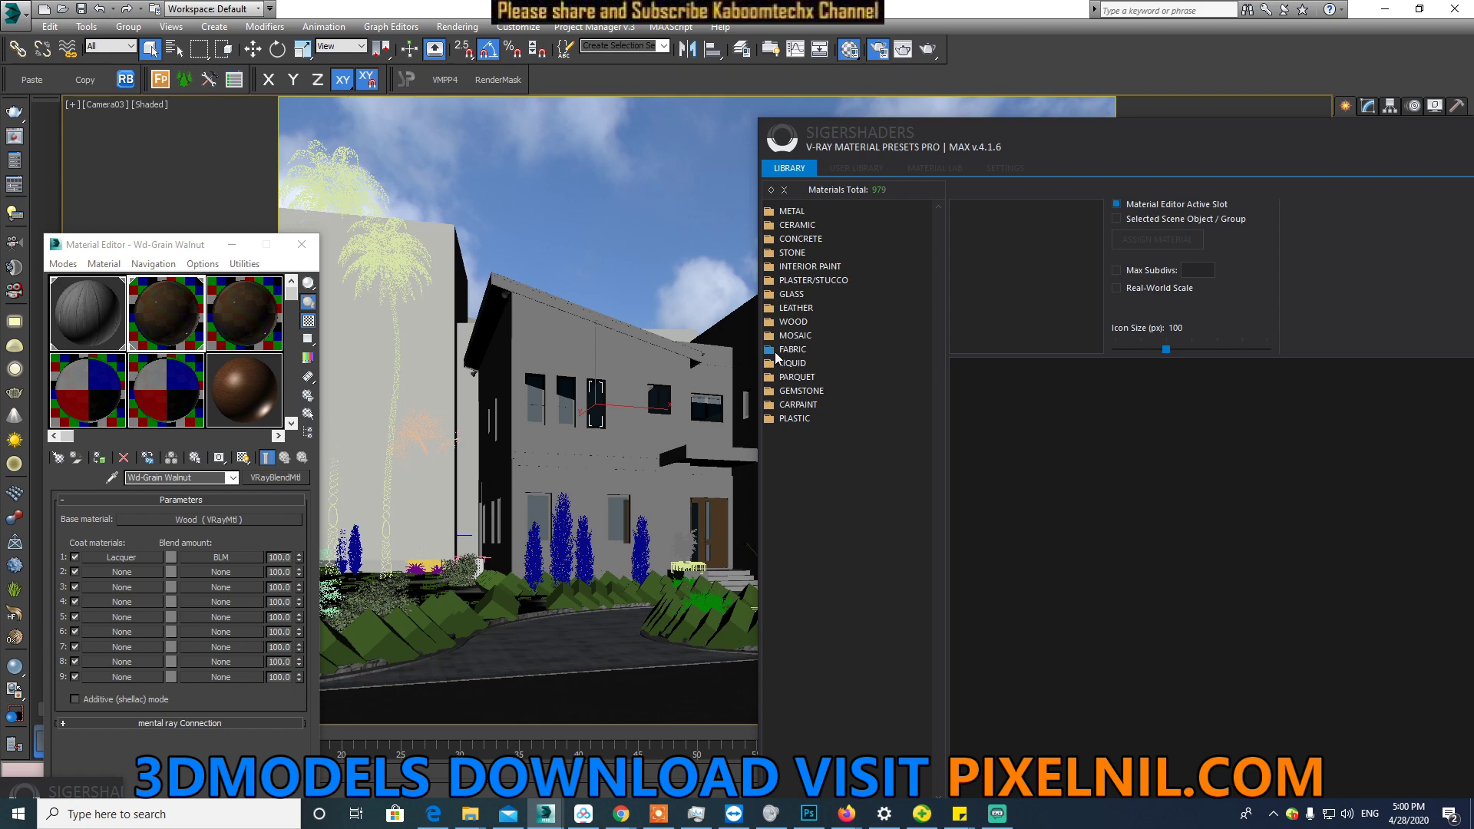
Step: Browse GLASS presets from Architectural and Optical to Object, preview Frosted, and pick a material slot
{"action": "left_click", "coordinate": [768, 295]}
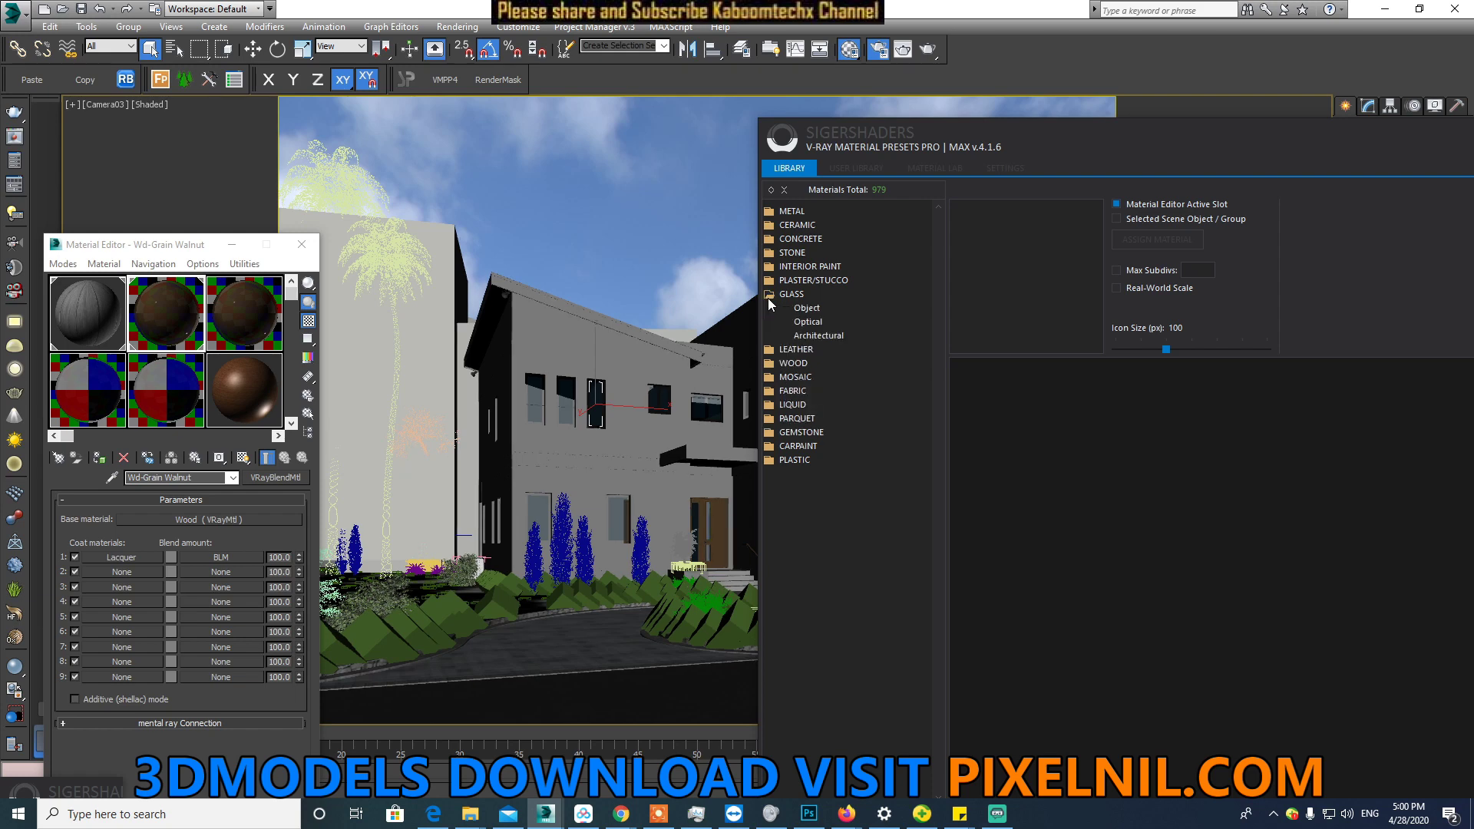
{"action": "left_click", "coordinate": [817, 333]}
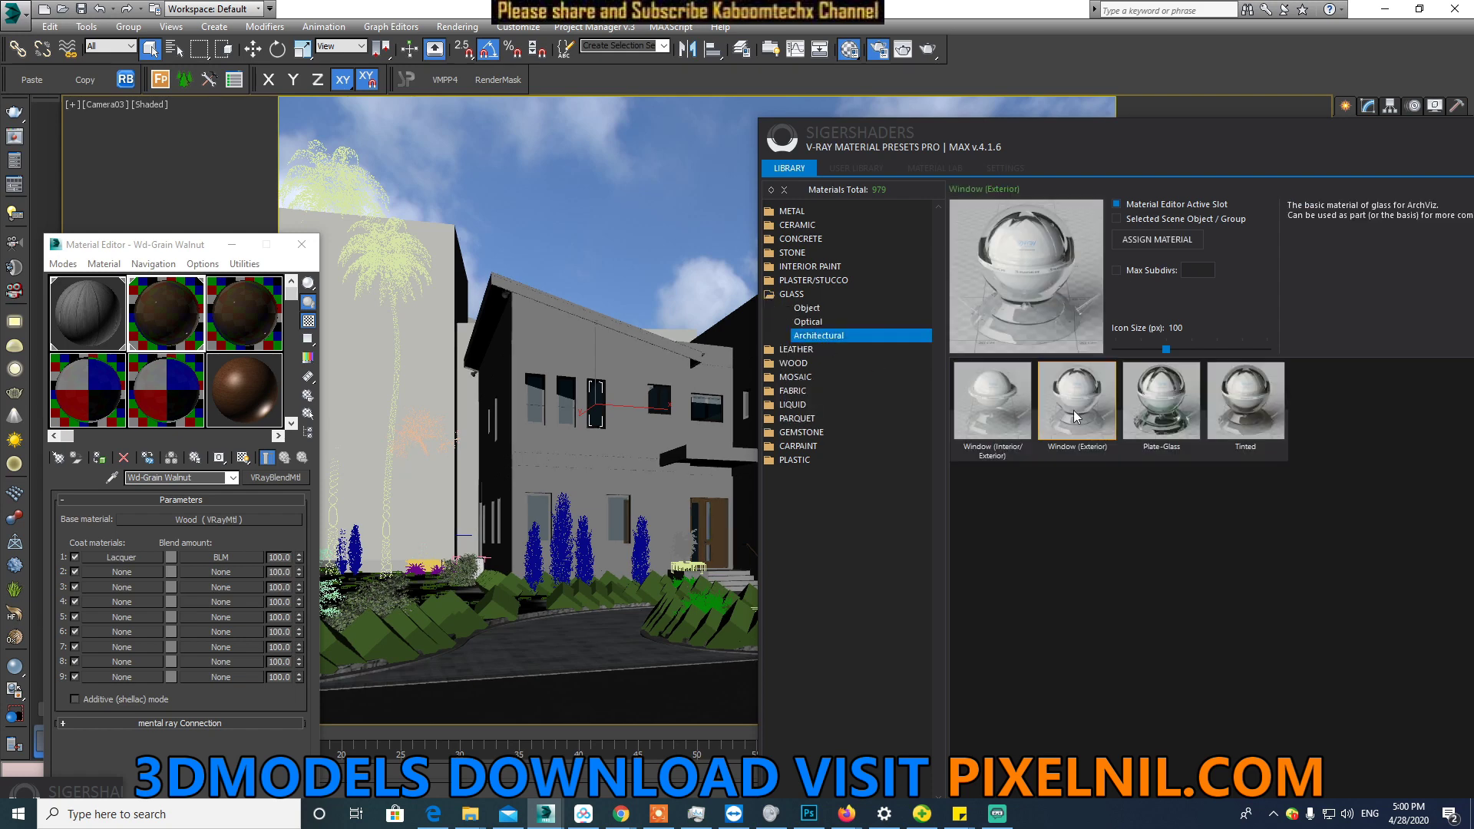
{"action": "left_click", "coordinate": [978, 421]}
{"action": "left_click", "coordinate": [1138, 411]}
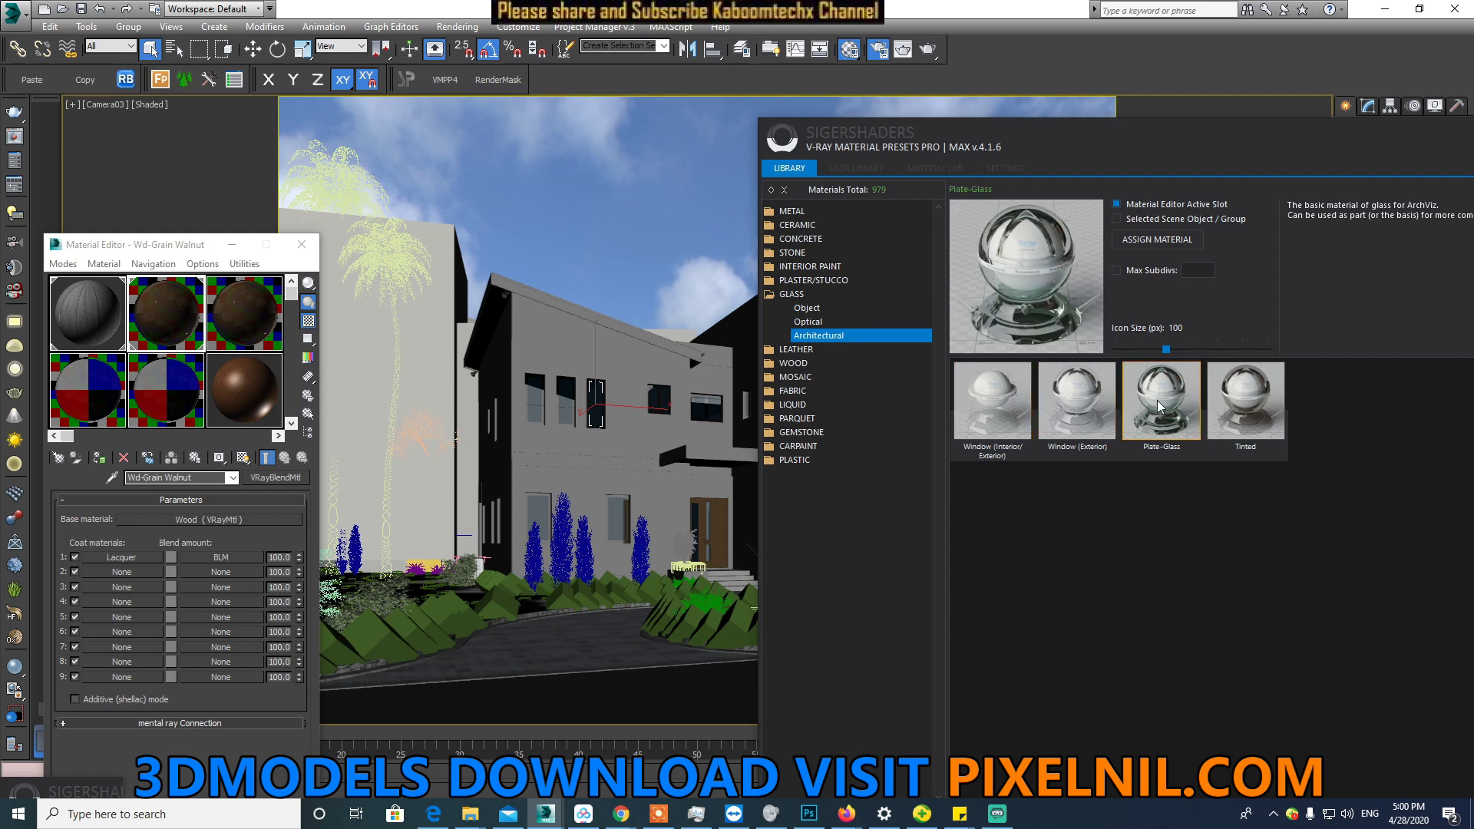
{"action": "left_click", "coordinate": [811, 323]}
{"action": "left_click", "coordinate": [814, 310]}
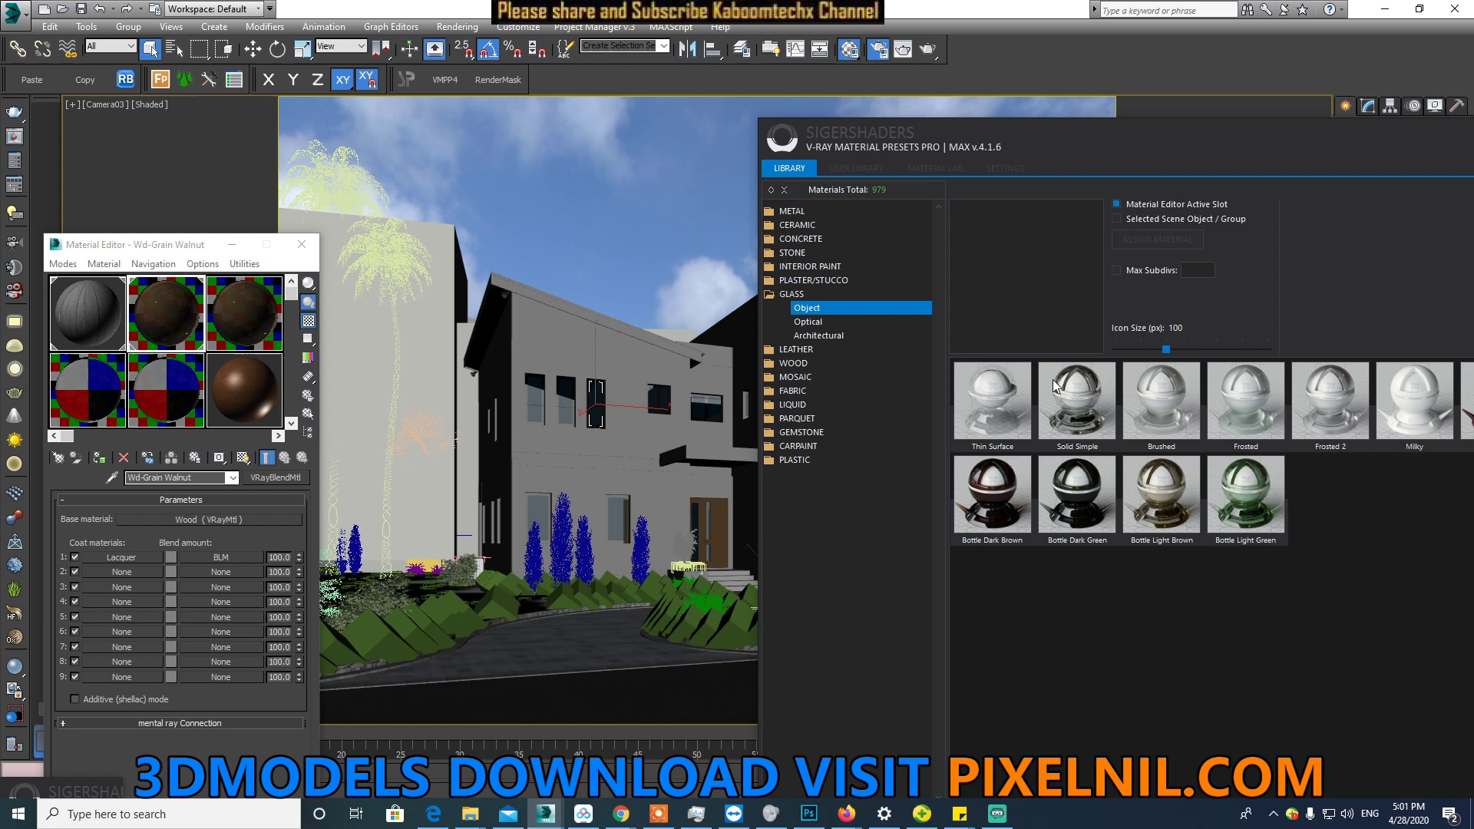
{"action": "left_click", "coordinate": [1233, 404]}
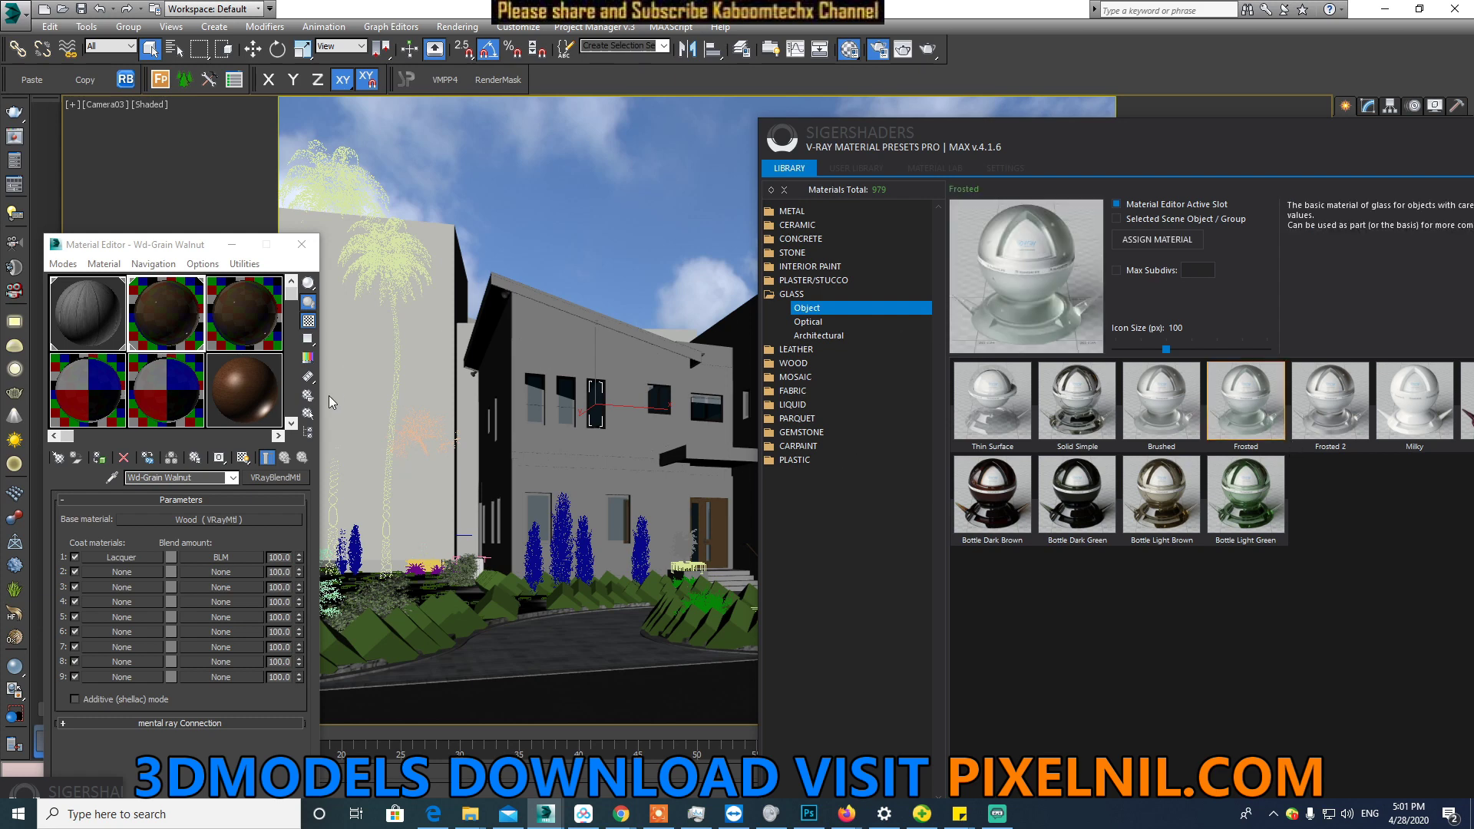
{"action": "left_click", "coordinate": [239, 392]}
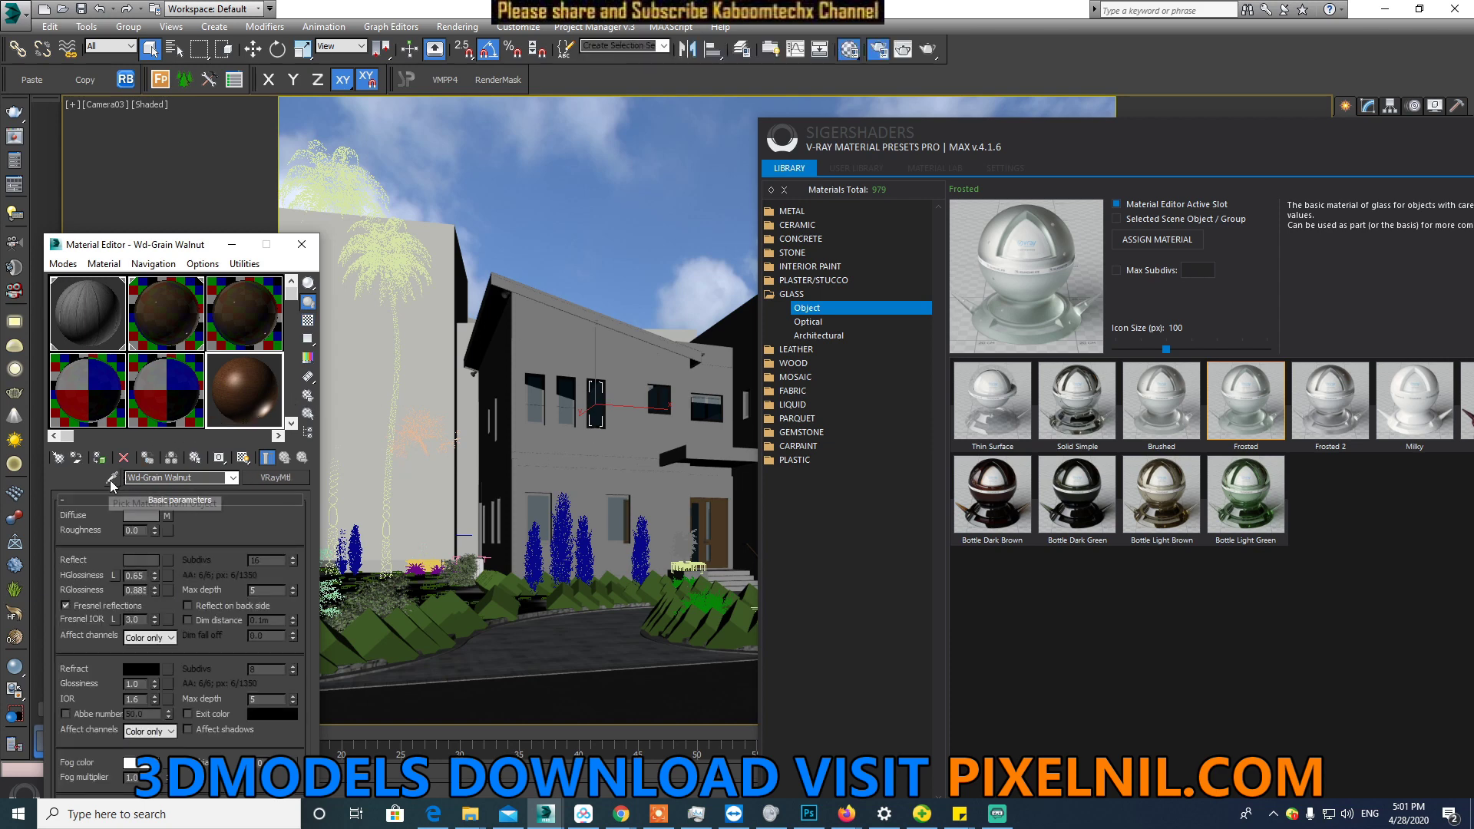
Step: Eyedrop the window glass material from the building and inspect the window frame material
{"action": "left_click", "coordinate": [583, 403]}
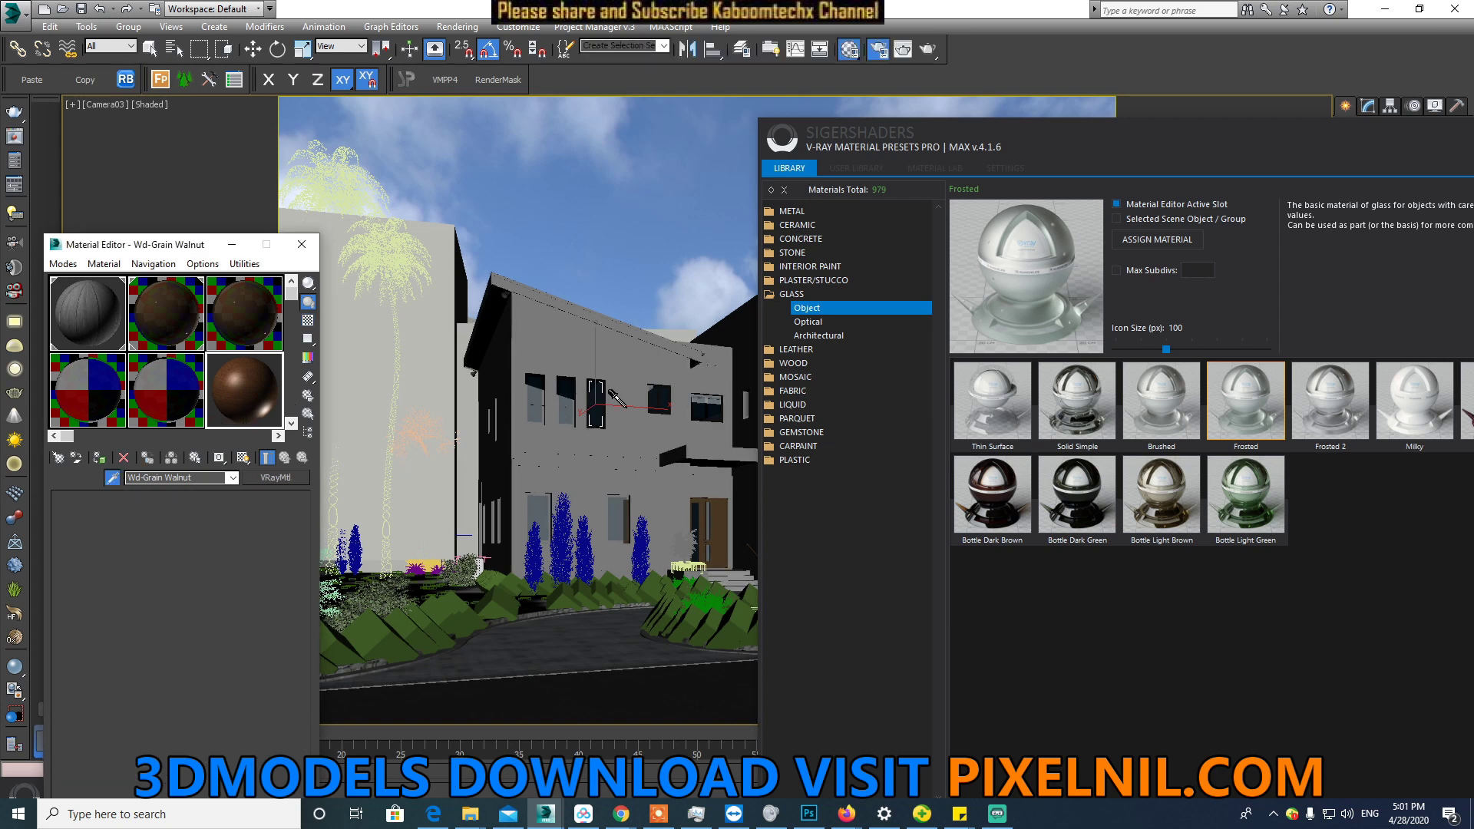
{"action": "left_click", "coordinate": [628, 435]}
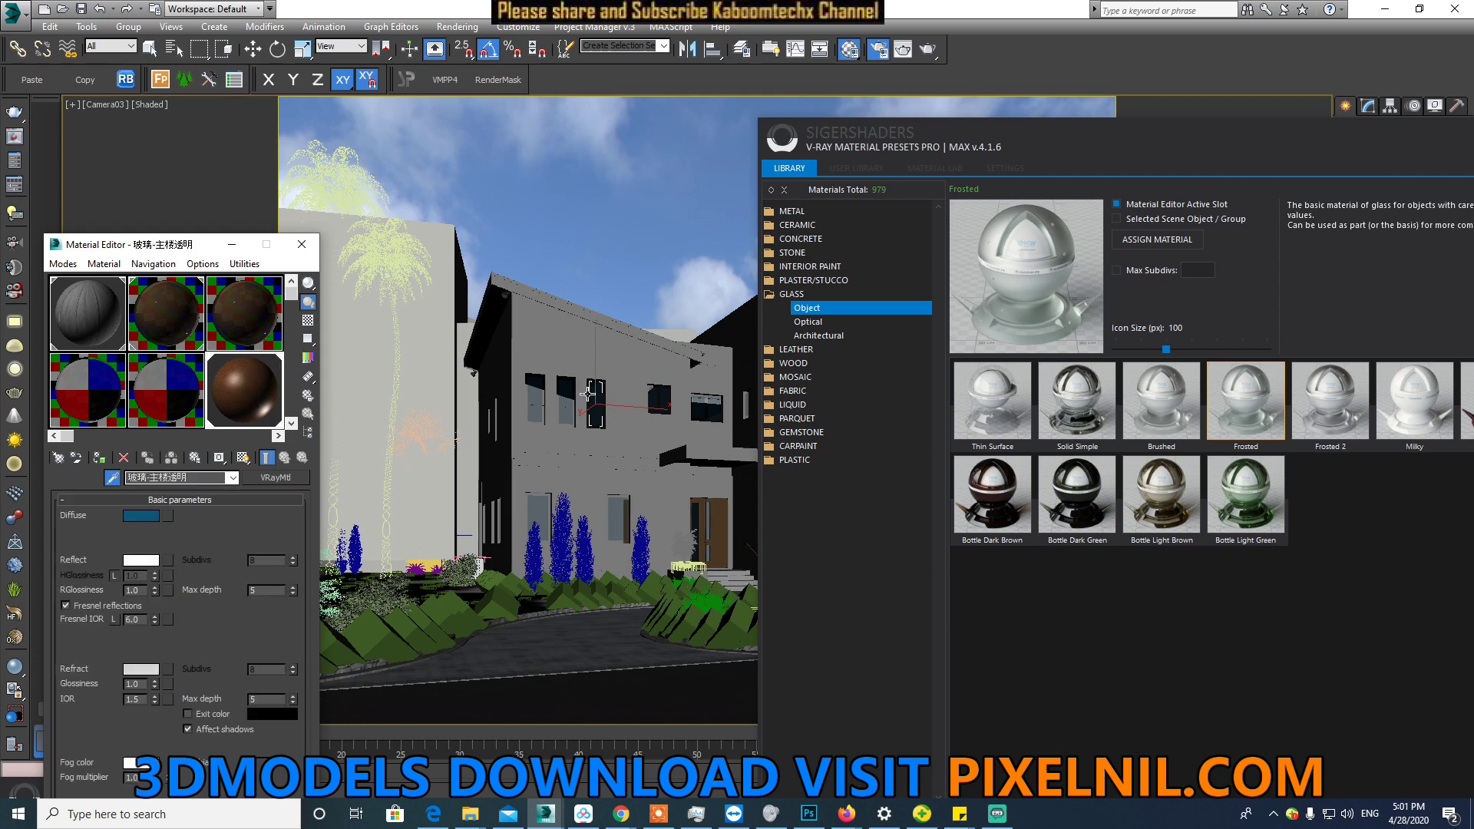
{"action": "left_click", "coordinate": [241, 316]}
{"action": "left_click", "coordinate": [112, 478]}
{"action": "left_click", "coordinate": [737, 353]}
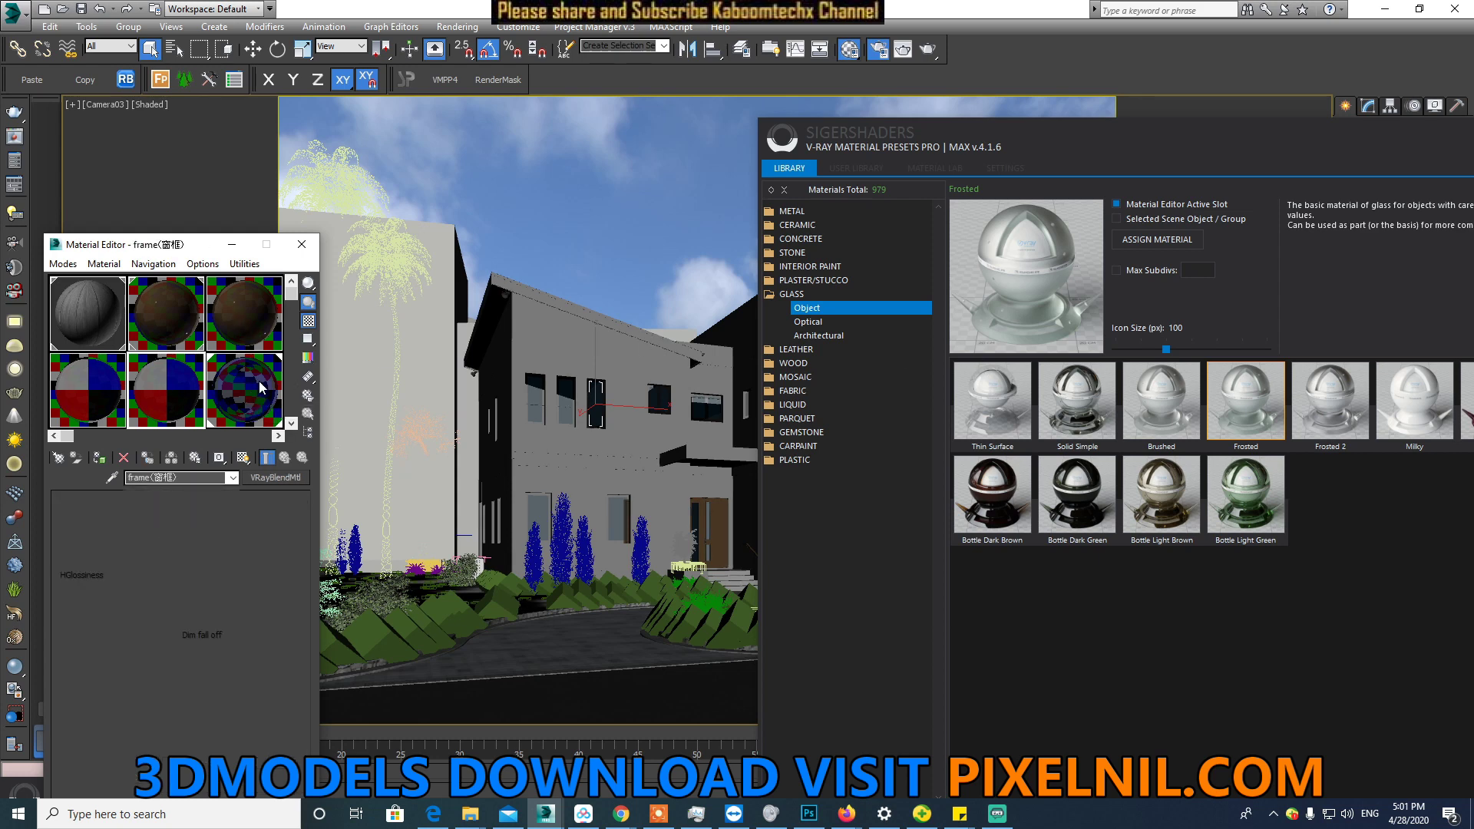
Step: Load the Glass Frosted preset into the active material slot with ASSIGN MATERIAL
{"action": "left_click", "coordinate": [1161, 240]}
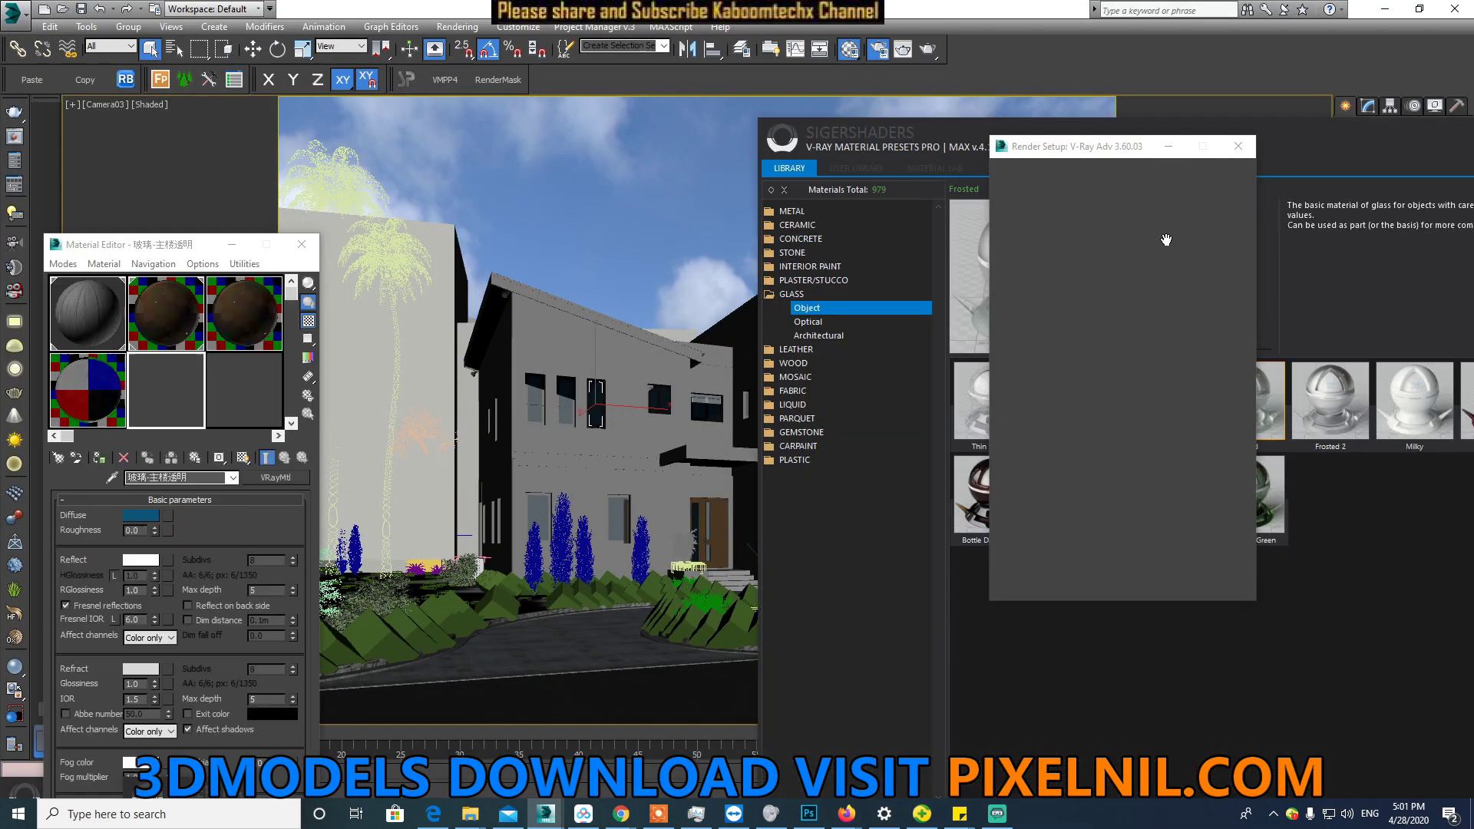
{"action": "left_click", "coordinate": [1237, 146]}
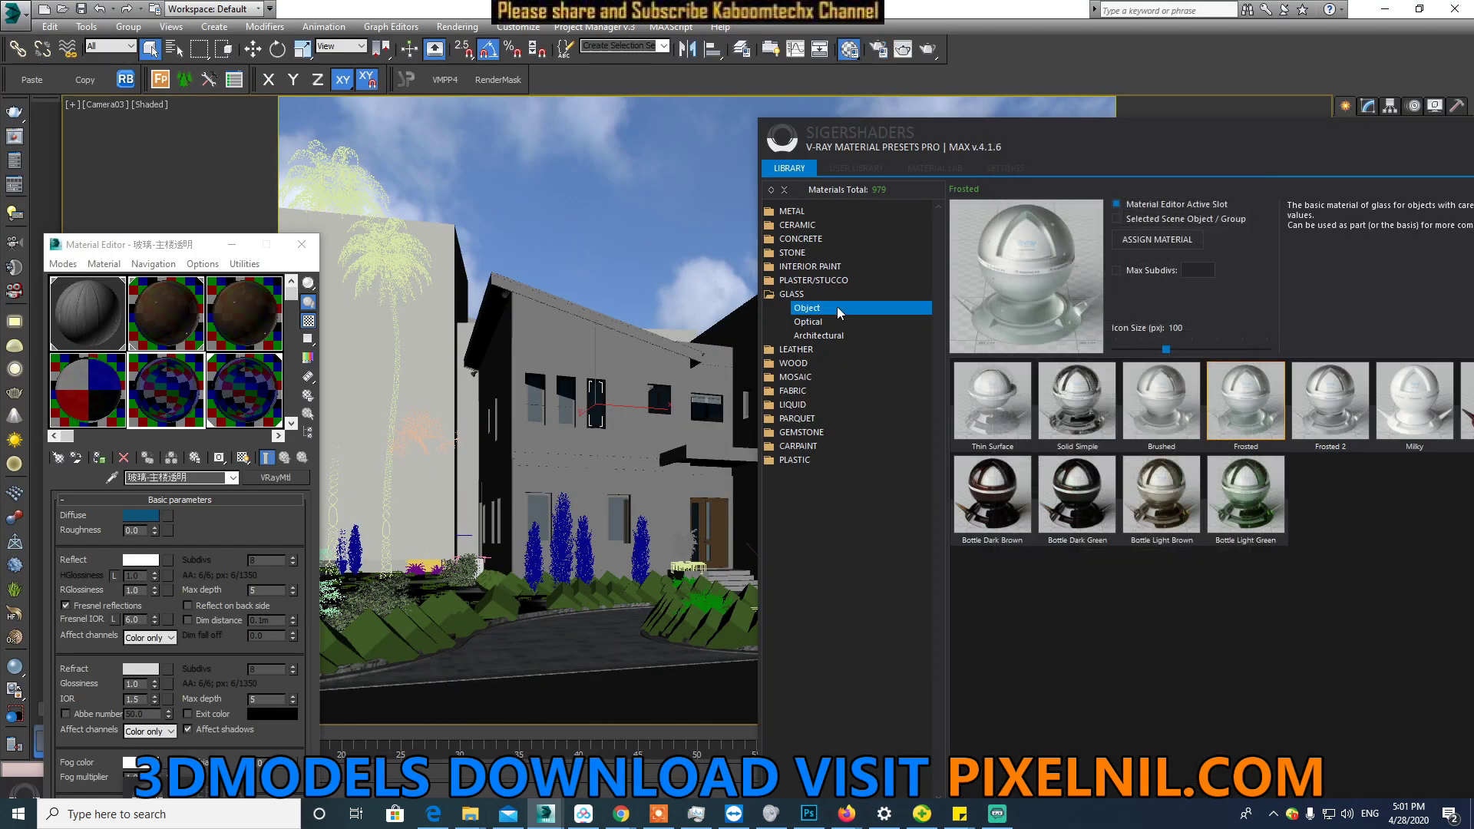
{"action": "left_click", "coordinate": [257, 335]}
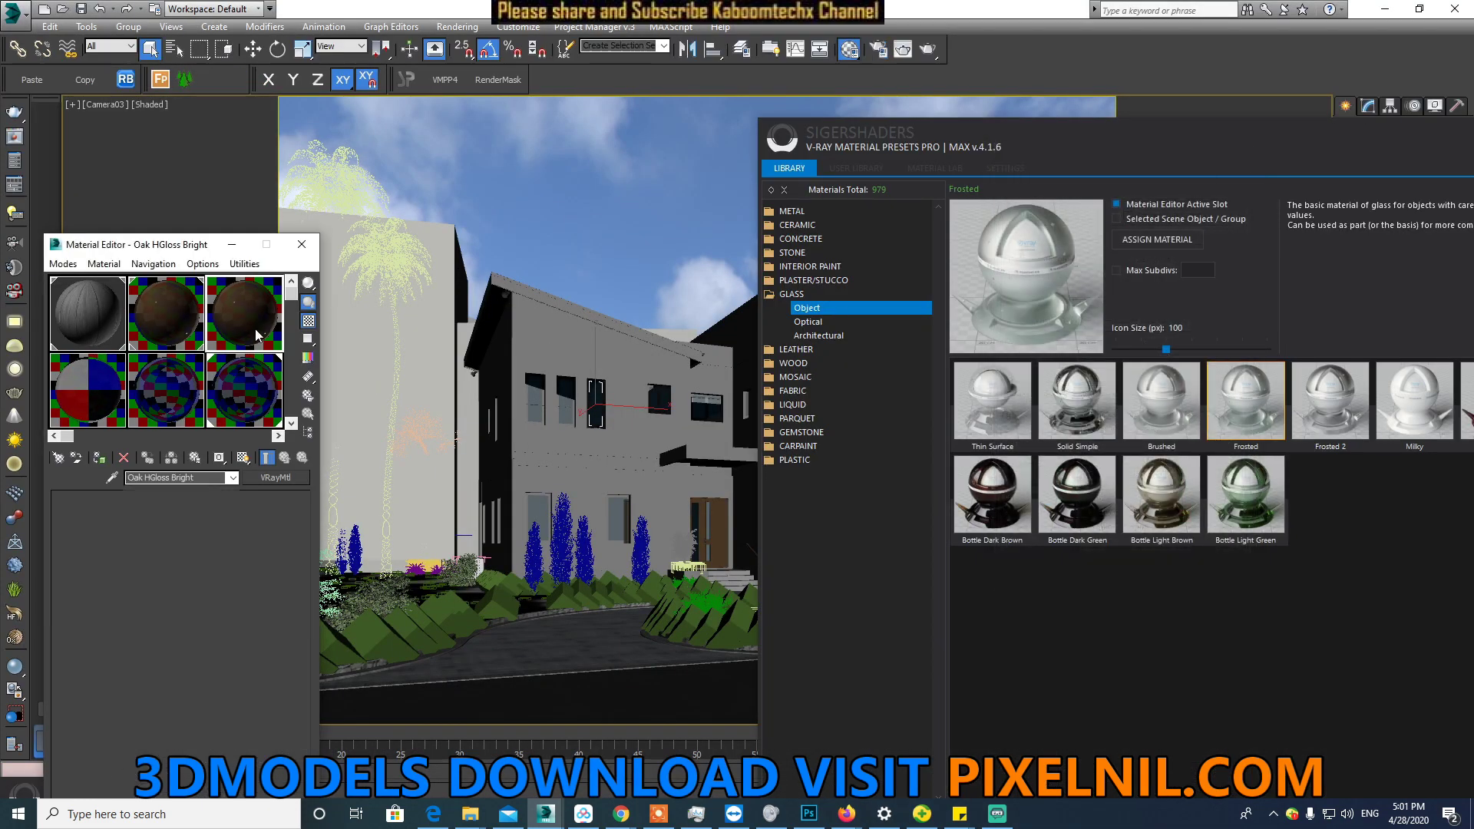
{"action": "left_click", "coordinate": [1159, 241]}
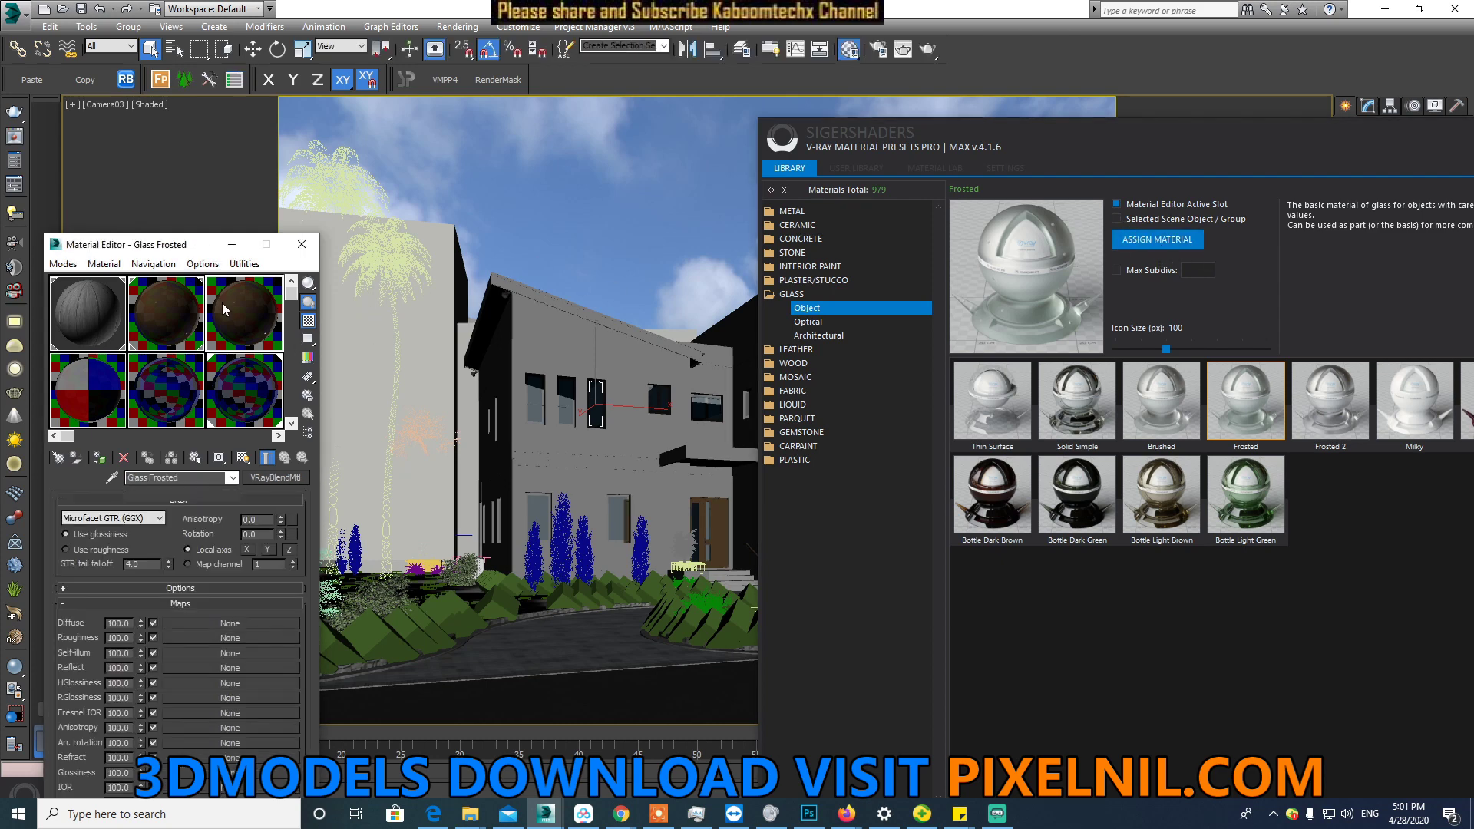
{"action": "left_click", "coordinate": [252, 313]}
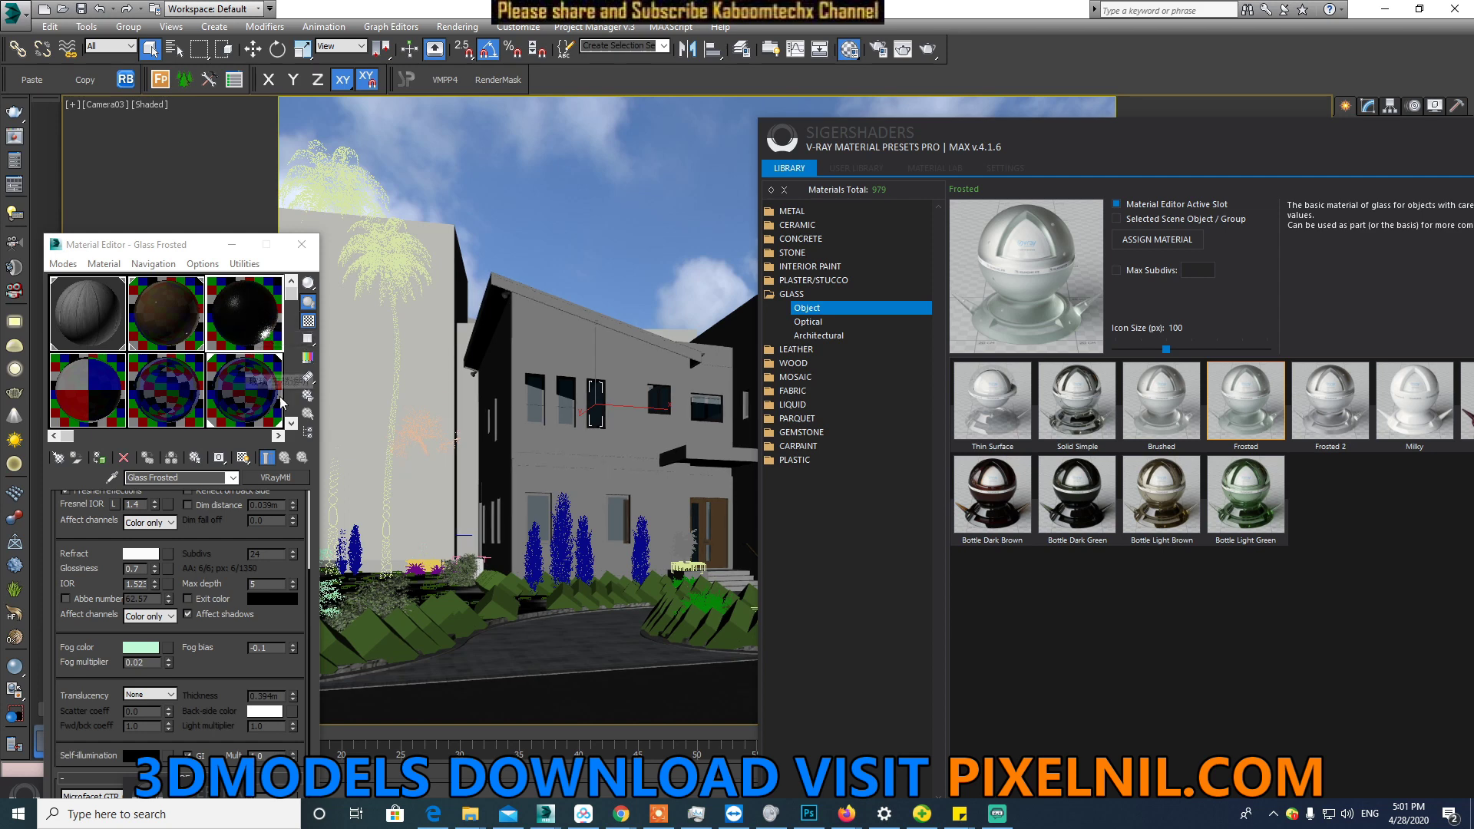
Step: Copy the Glass Frosted VRayMtl and paste it over the window glass material
{"action": "right_click", "coordinate": [307, 495]}
{"action": "left_click", "coordinate": [242, 418]}
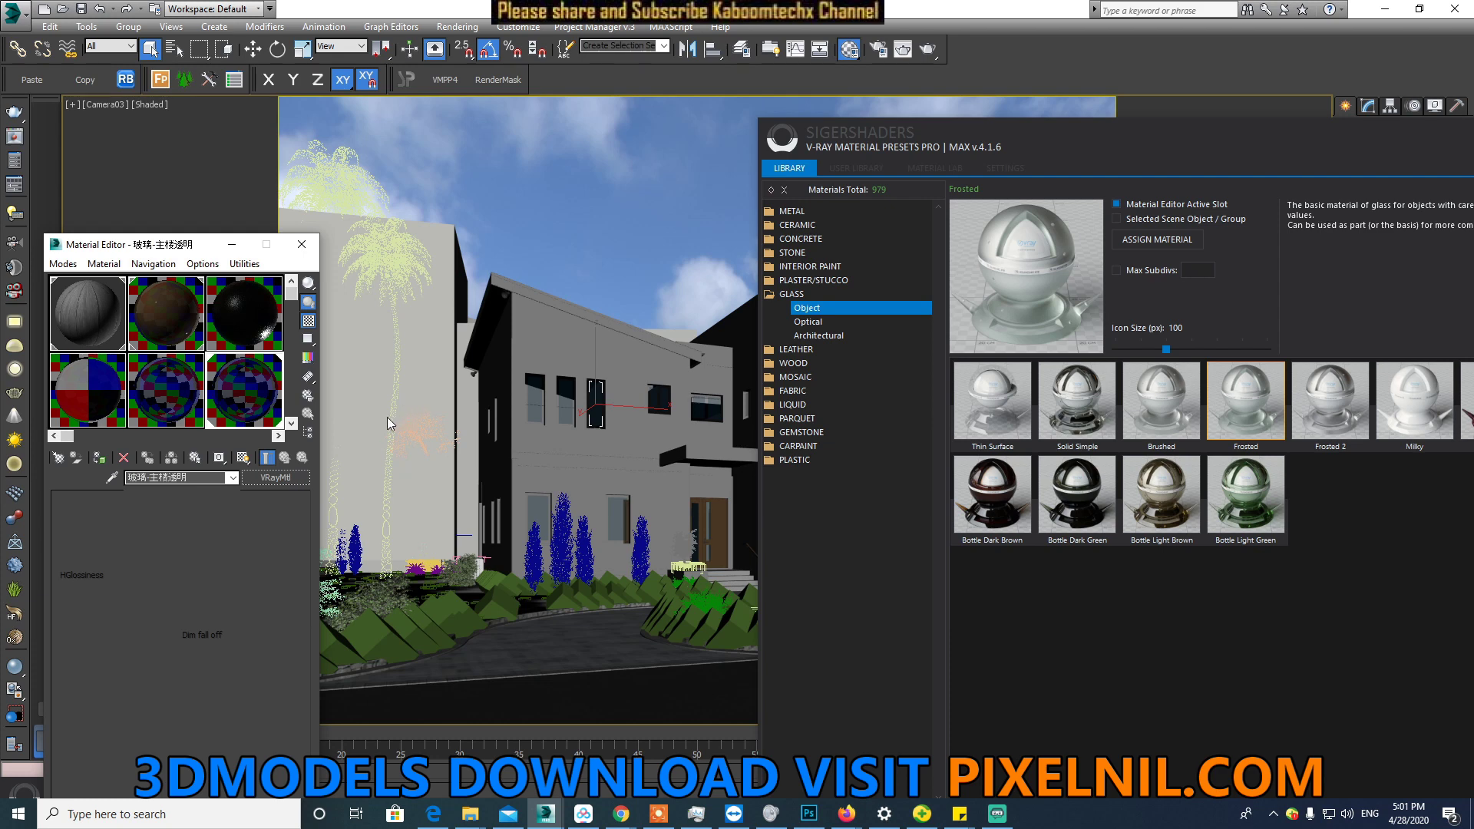
{"action": "right_click", "coordinate": [294, 481]}
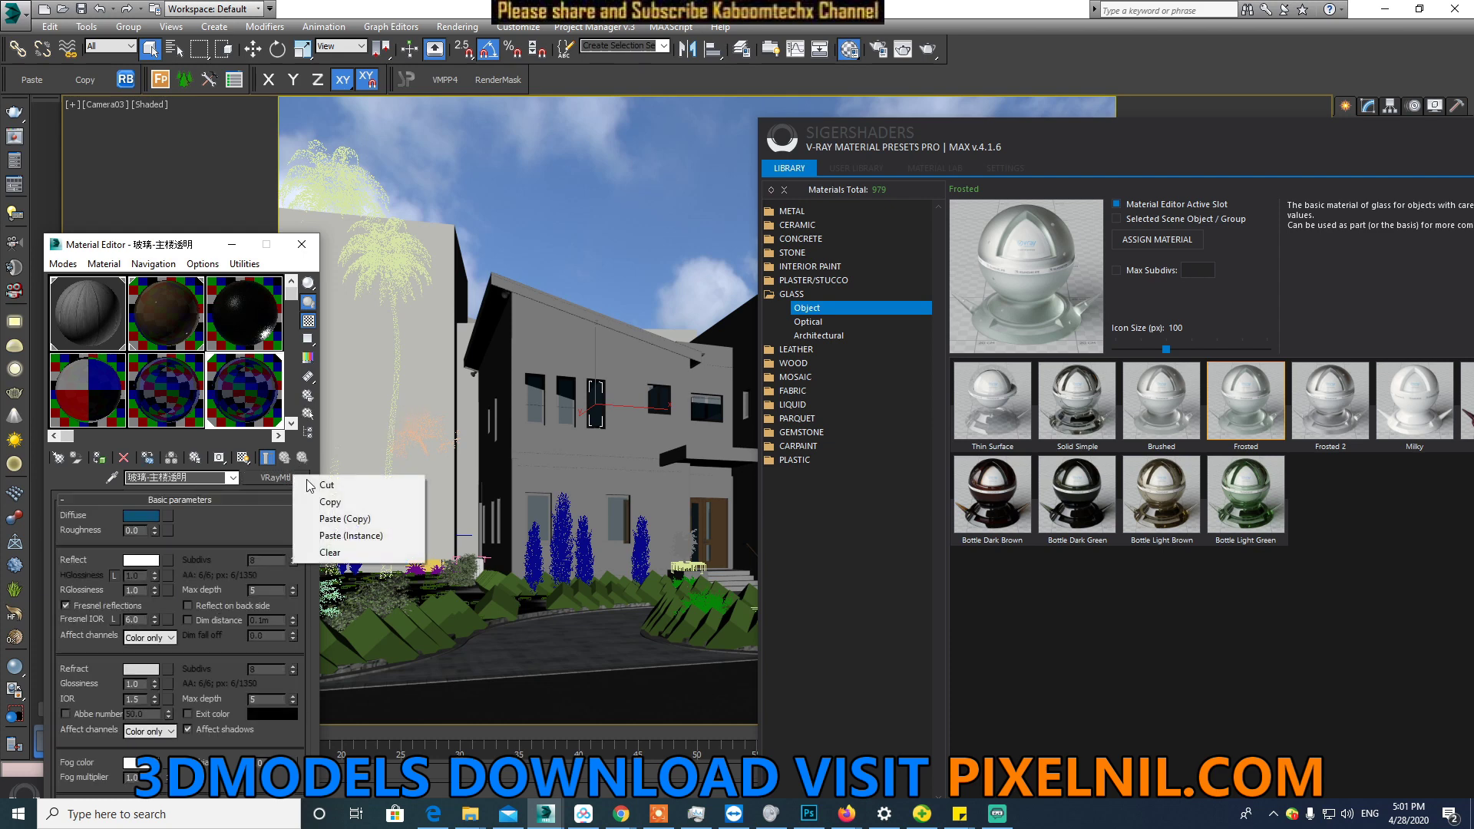
{"action": "left_click", "coordinate": [364, 521]}
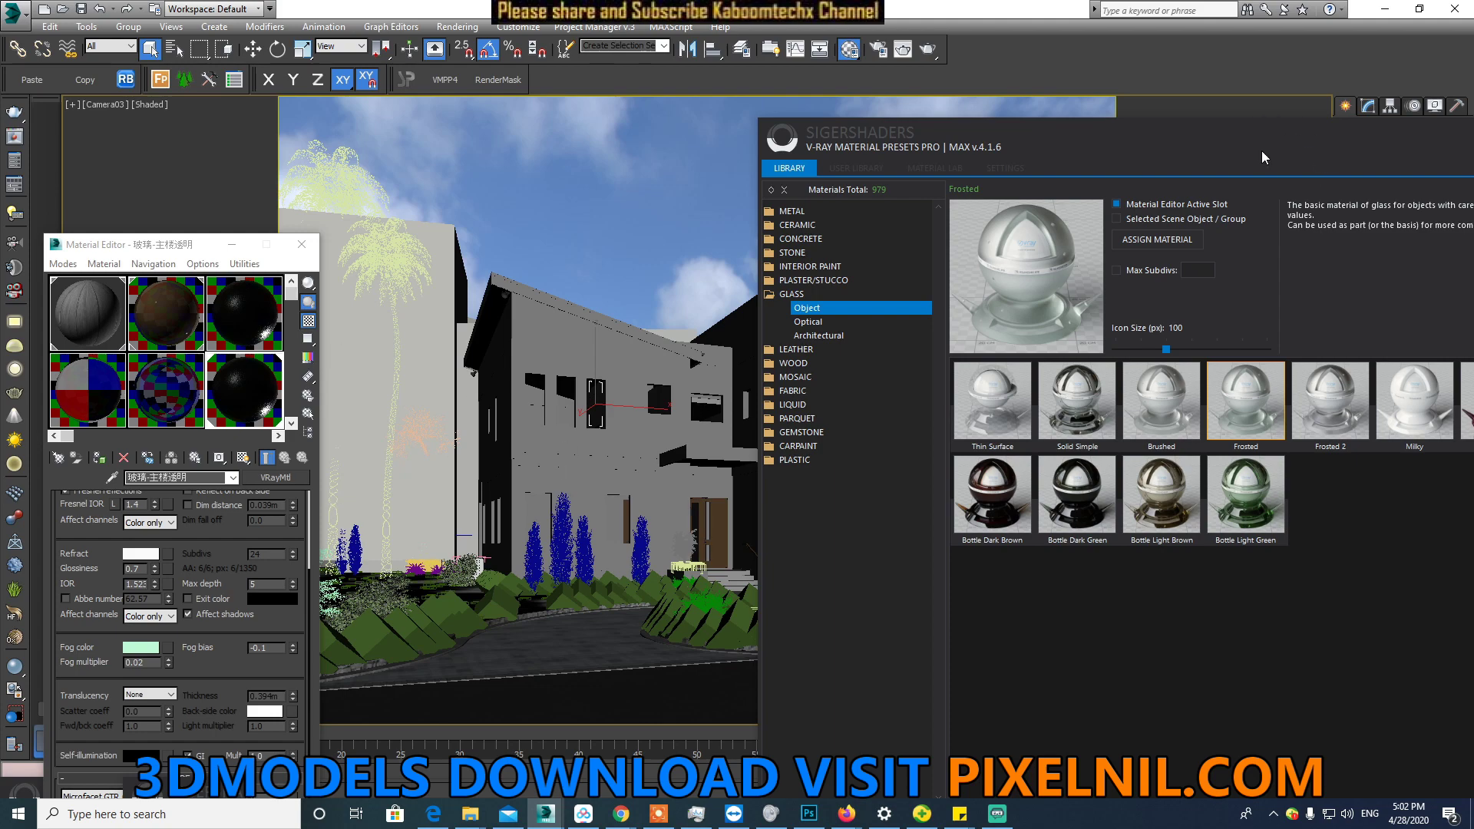
{"action": "mouse_move", "coordinate": [1290, 142]}
{"action": "left_mouse_down"}
{"action": "mouse_move", "coordinate": [698, 247]}
{"action": "mouse_move", "coordinate": [690, 294]}
{"action": "left_mouse_up"}
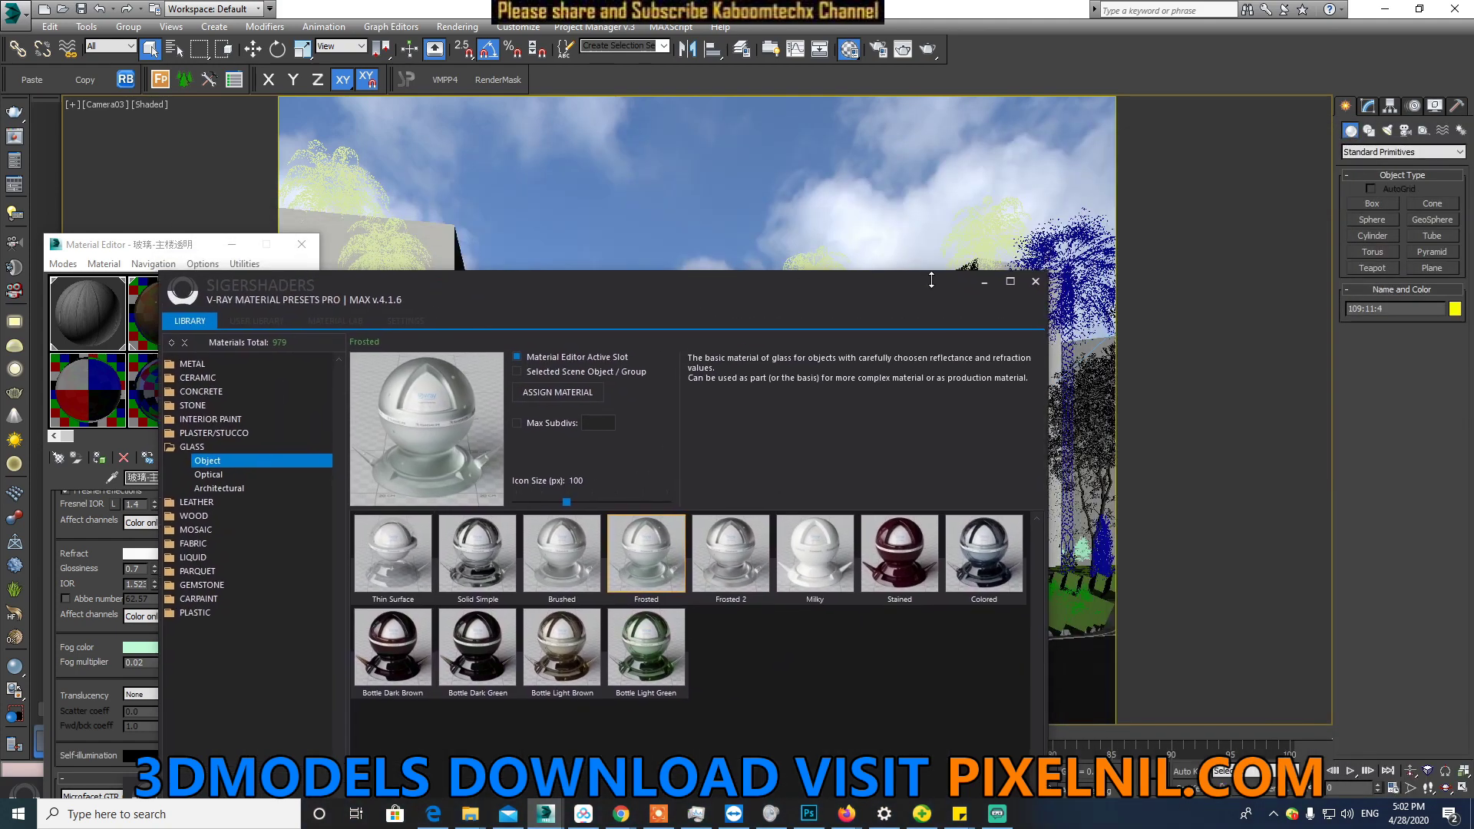
Step: Minimize the presets window and Ctrl-select all 16 window objects, including the tall slit window
{"action": "left_click", "coordinate": [983, 284]}
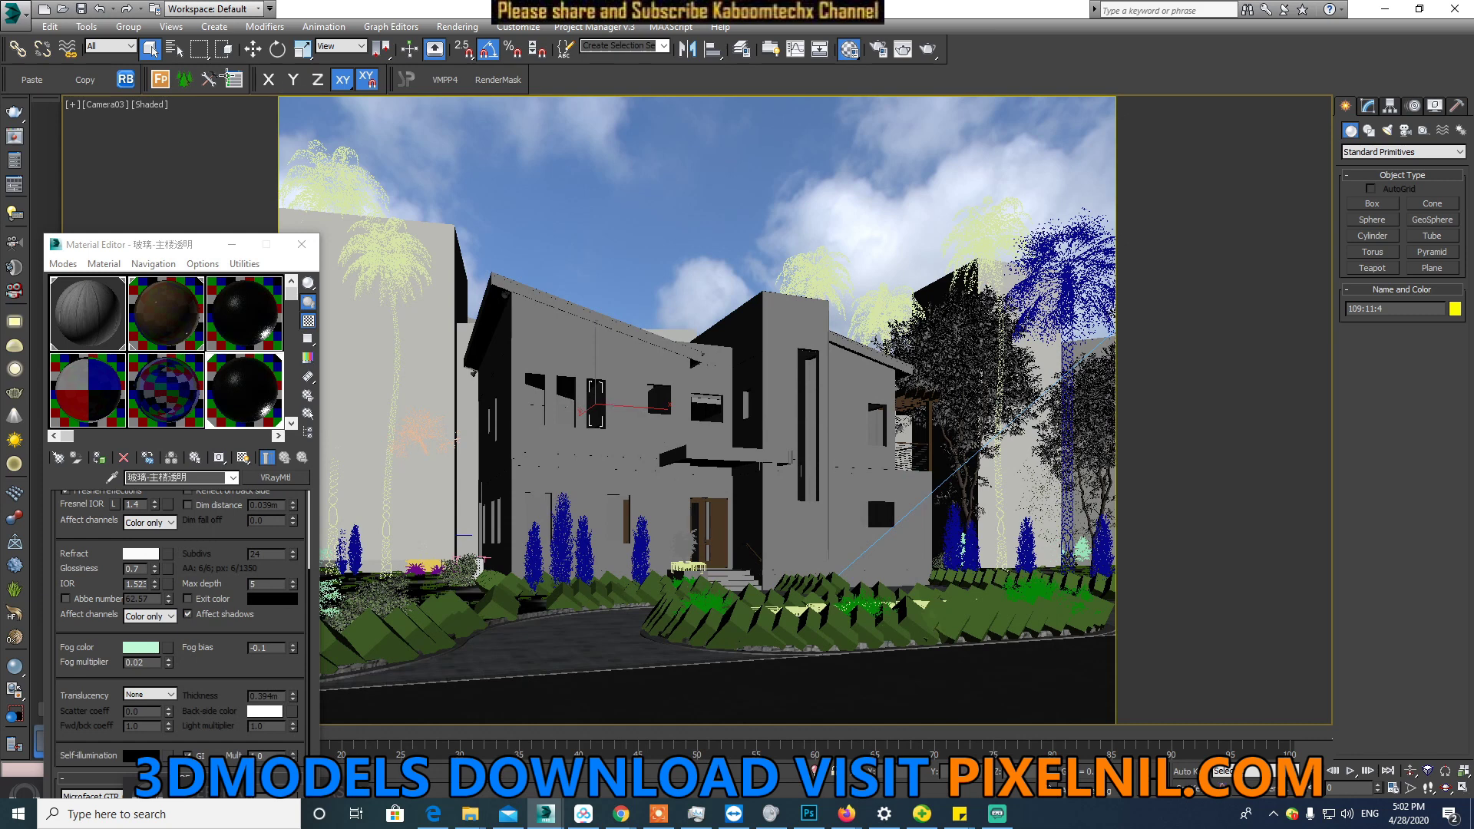
{"action": "left_click", "coordinate": [154, 48]}
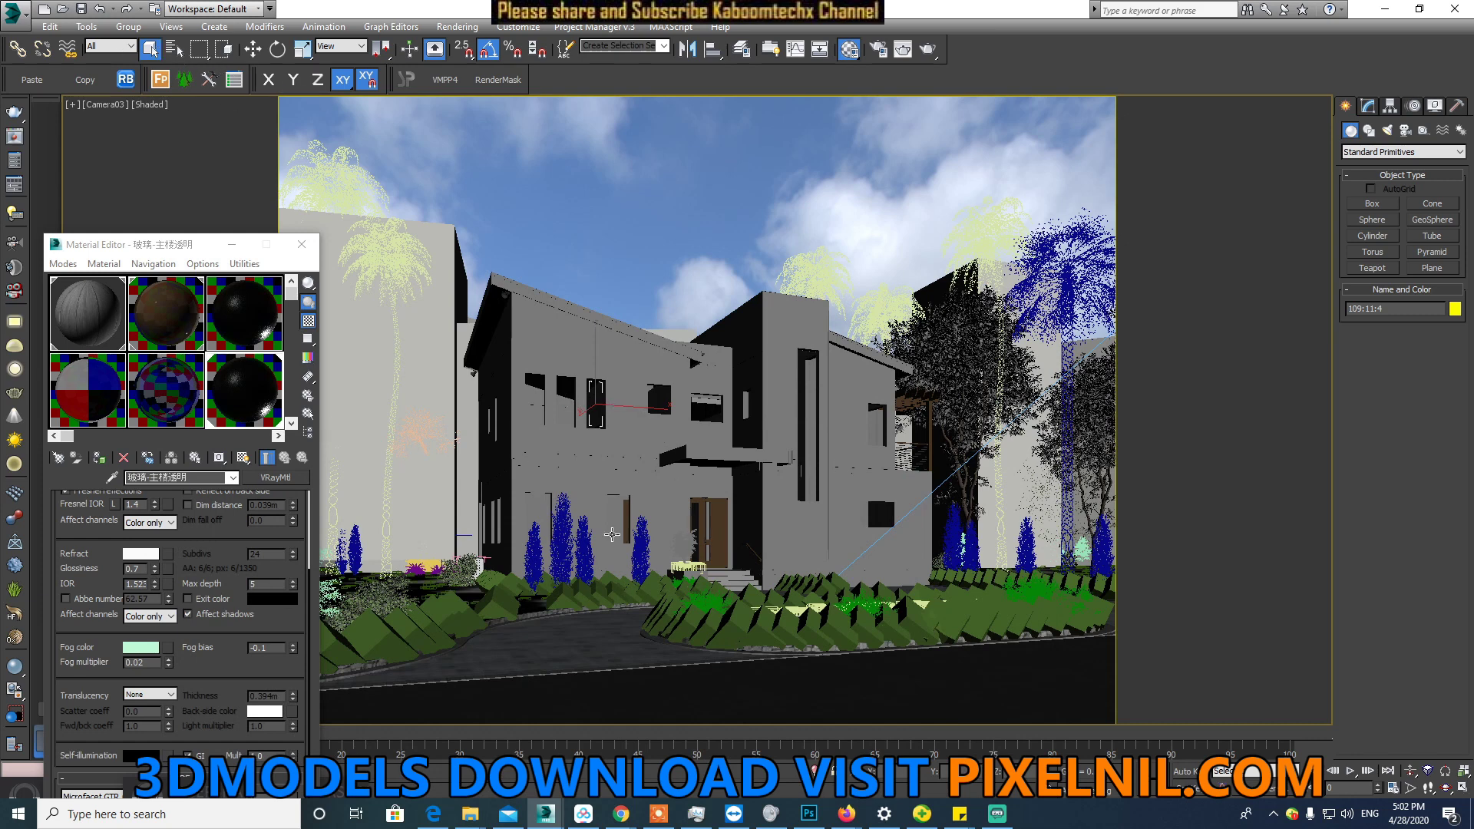
{"action": "left_click", "coordinate": [564, 402], "text": "ctrl"}
{"action": "left_click", "coordinate": [618, 504], "text": "ctrl"}
{"action": "left_click", "coordinate": [805, 441], "text": "ctrl"}
{"action": "left_click", "coordinate": [541, 436]}
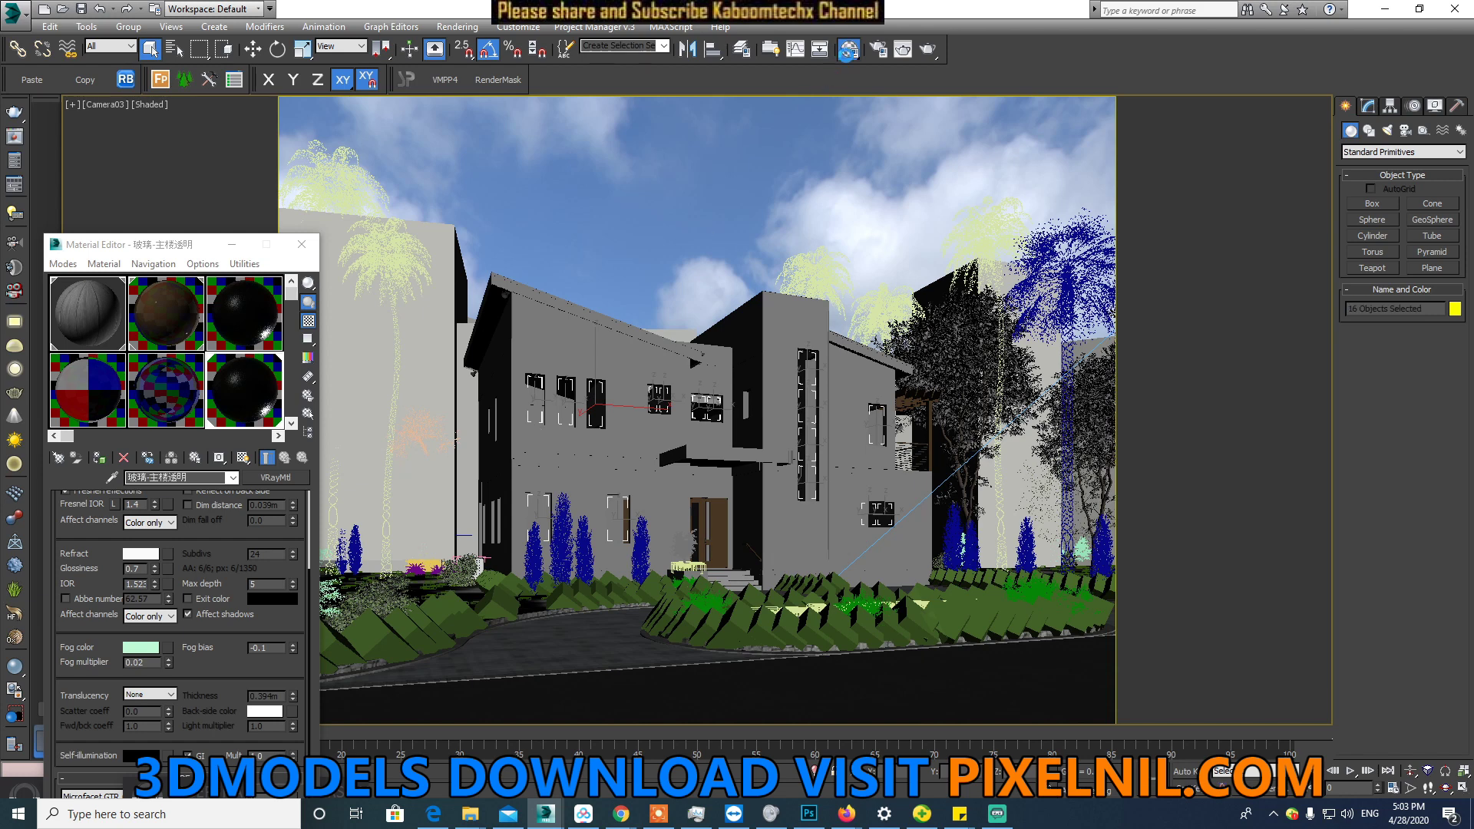
{"action": "left_click", "coordinate": [880, 49]}
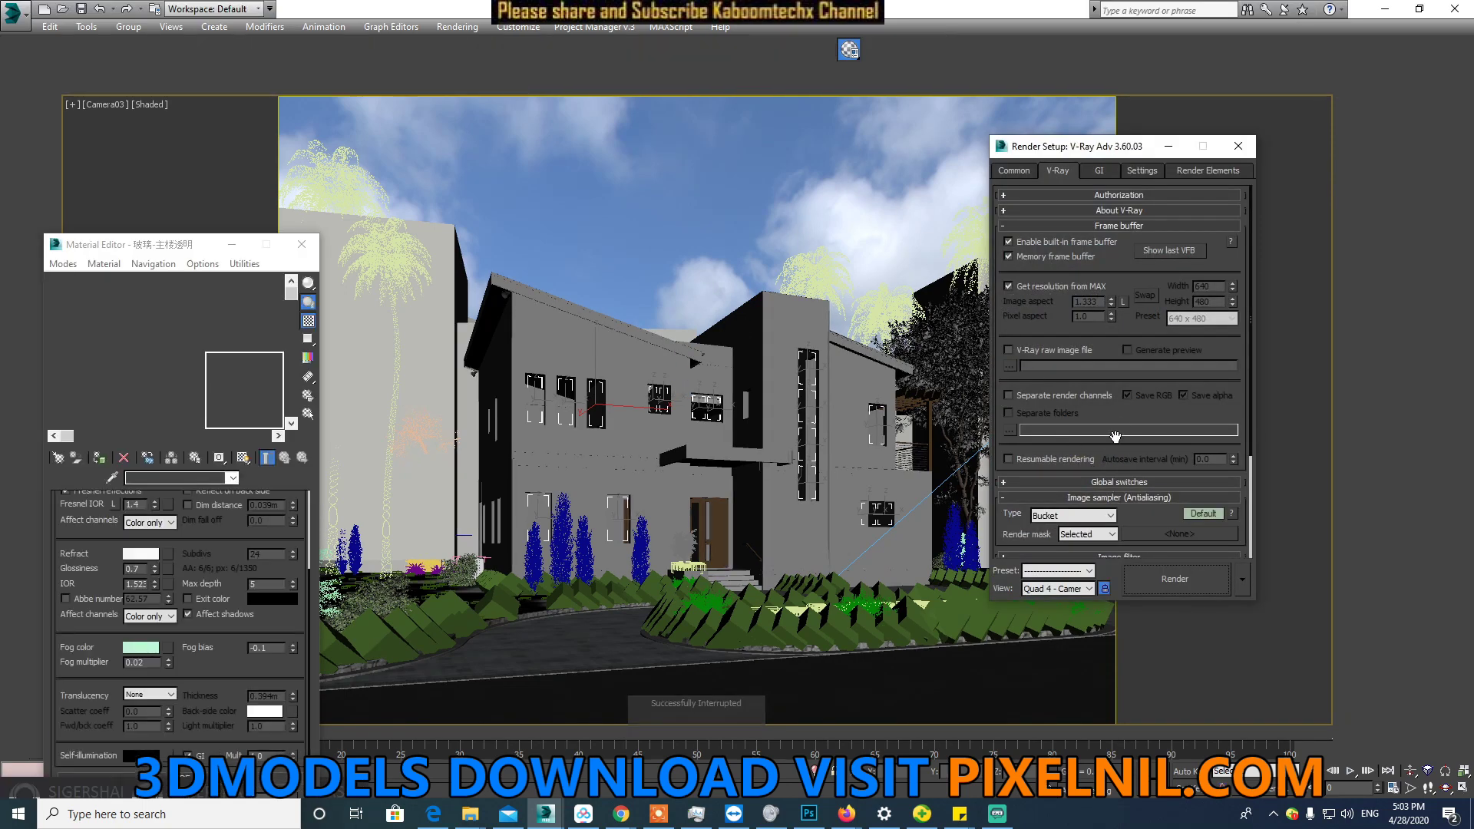
Step: Set the V-Ray Image sampler Render mask to Selected
{"action": "scroll", "coordinate": [1112, 442], "scroll_direction": "down", "scroll_amount": 2}
{"action": "scroll", "coordinate": [1112, 434], "scroll_direction": "down", "scroll_amount": 2}
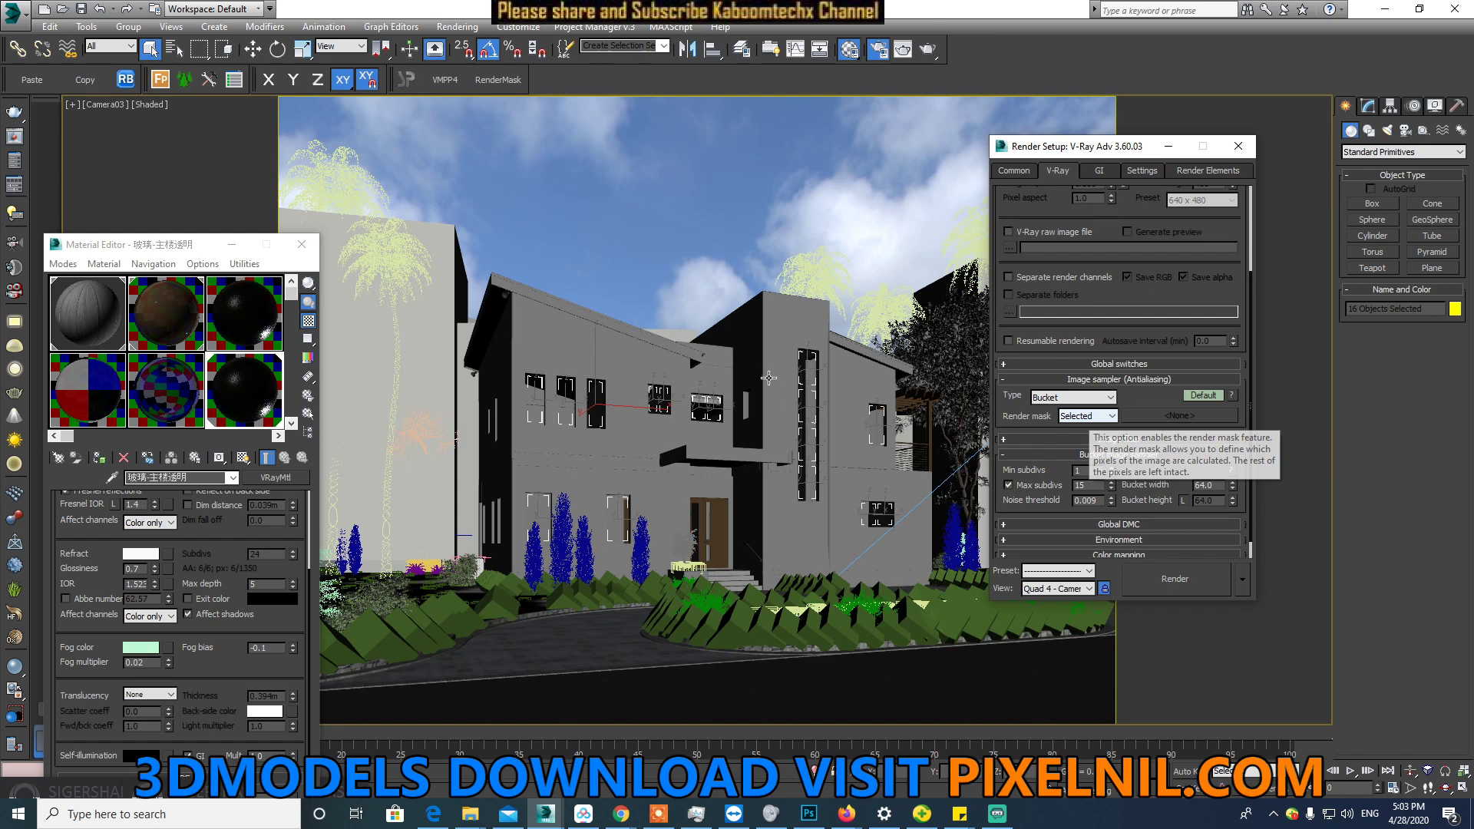
{"action": "left_click", "coordinate": [1087, 416]}
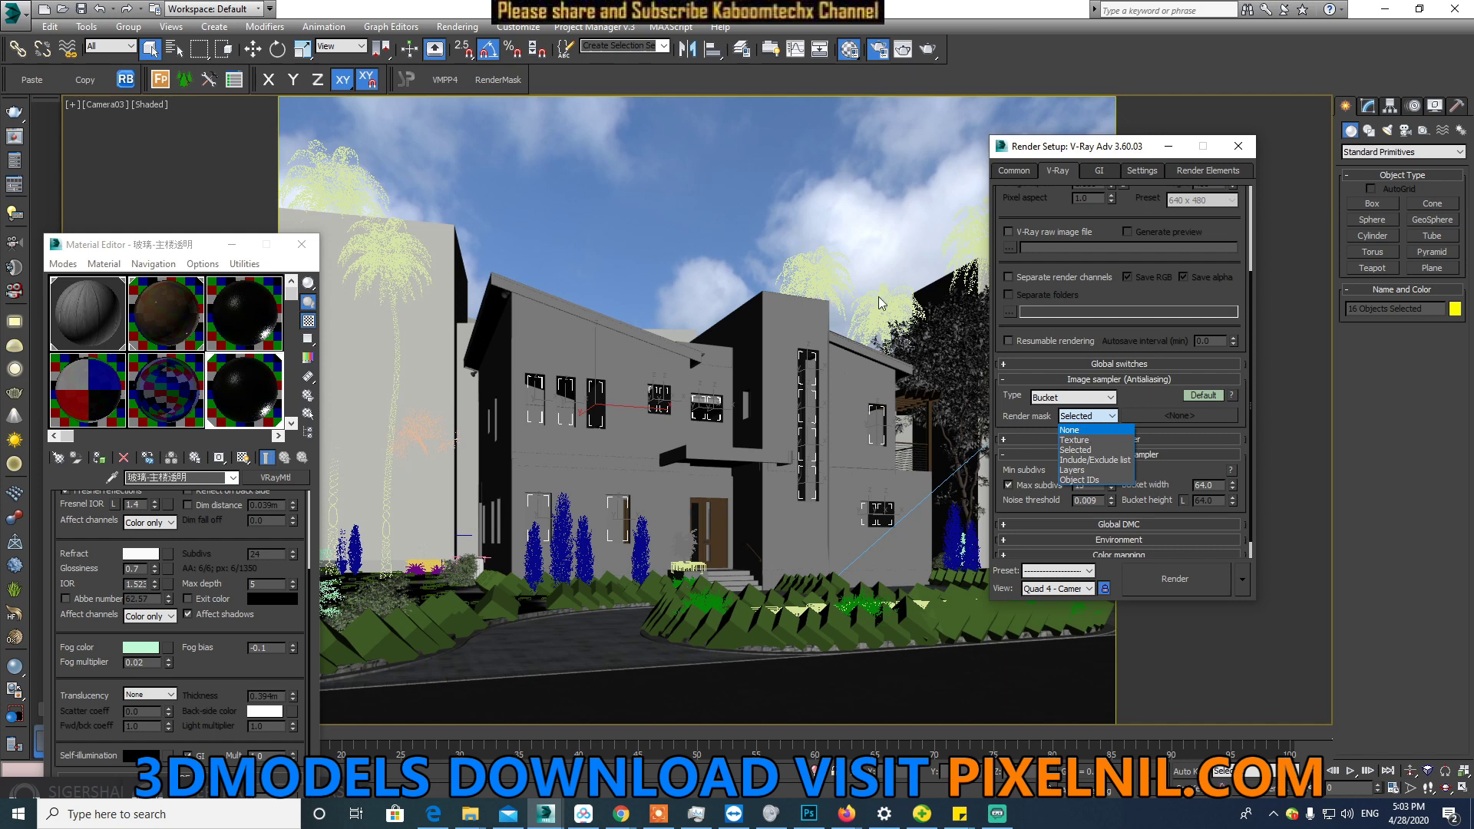
{"action": "left_click", "coordinate": [1093, 449]}
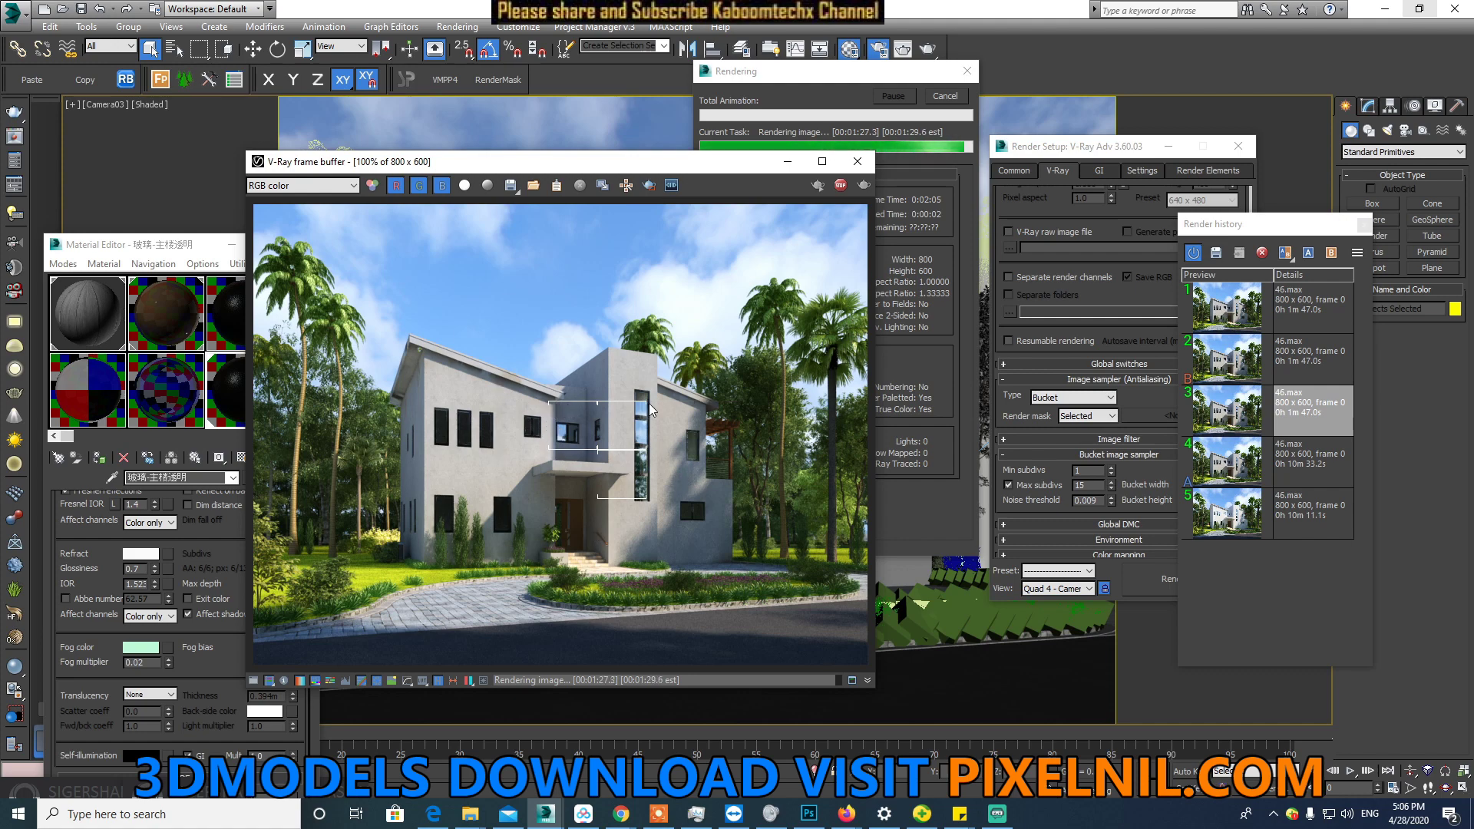
Step: Zoom in and out of the frame buffer to inspect the re-rendered frosted windows
{"action": "scroll", "coordinate": [675, 439], "scroll_direction": "up", "scroll_amount": 1}
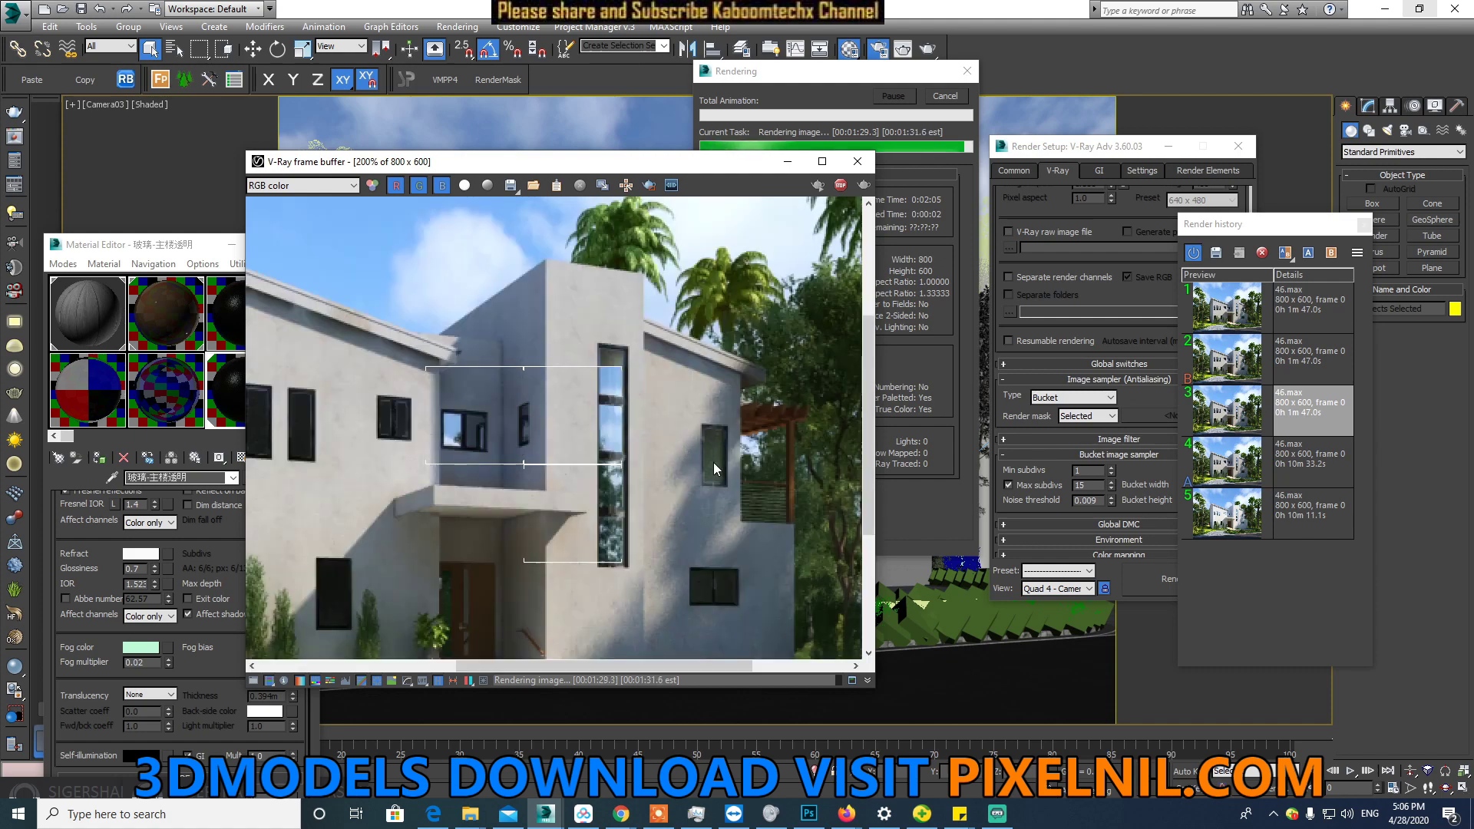
{"action": "scroll", "coordinate": [712, 462], "scroll_direction": "up", "scroll_amount": 1}
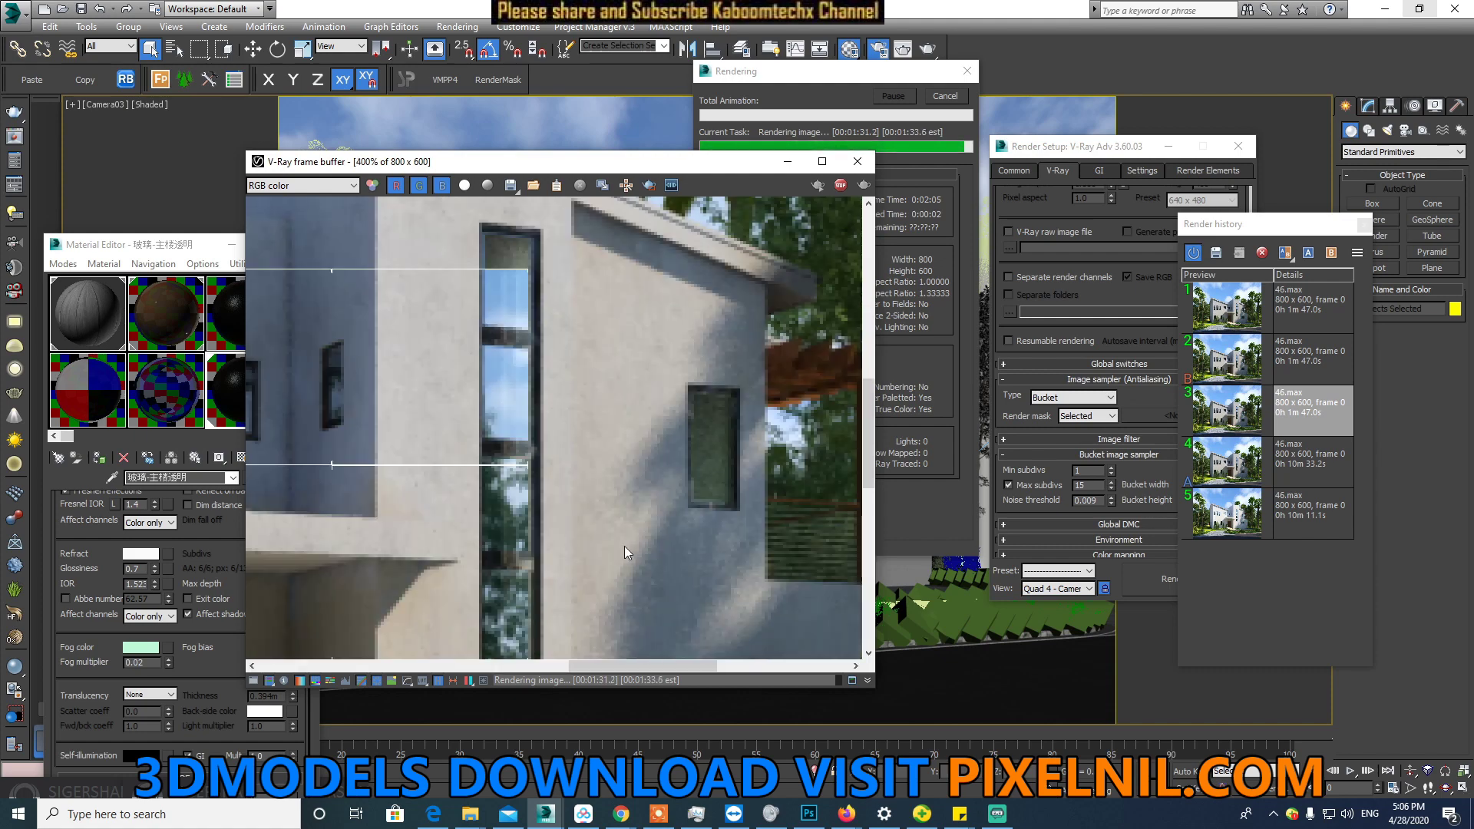
{"action": "scroll", "coordinate": [624, 545], "scroll_direction": "down", "scroll_amount": 2}
{"action": "scroll", "coordinate": [669, 573], "scroll_direction": "down", "scroll_amount": 1}
{"action": "scroll", "coordinate": [666, 526], "scroll_direction": "up", "scroll_amount": 1}
{"action": "scroll", "coordinate": [666, 527], "scroll_direction": "down", "scroll_amount": 1}
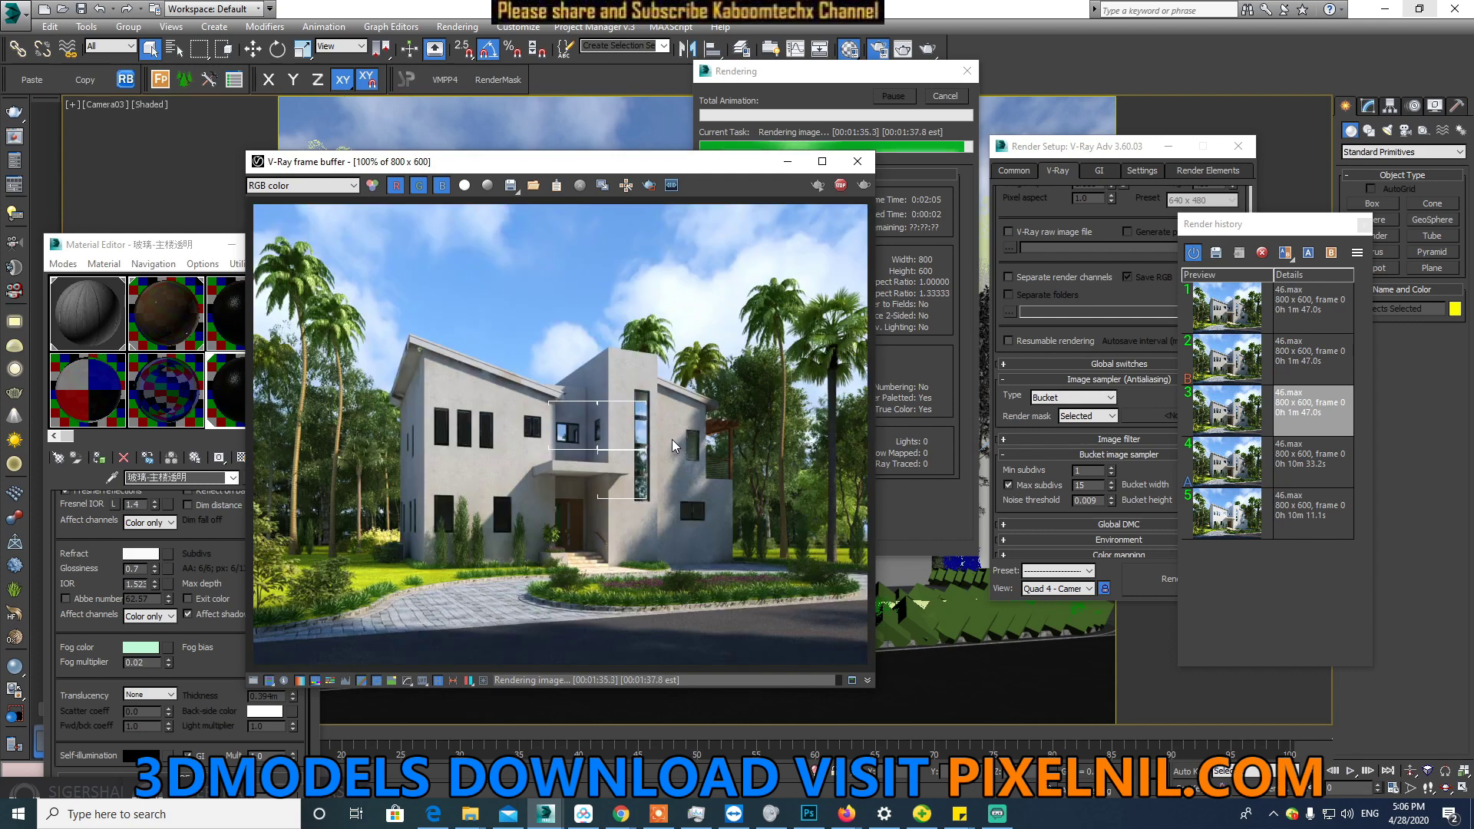